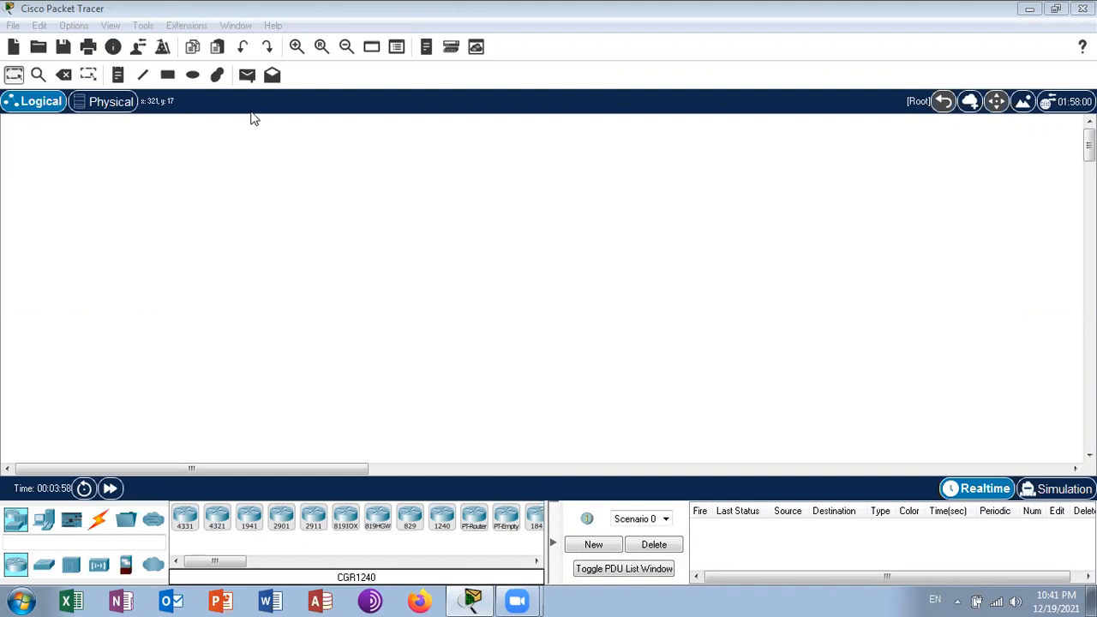
- Add a text note reading "Static NAT" near the upper middle of the empty workspace
left_click(123, 77)
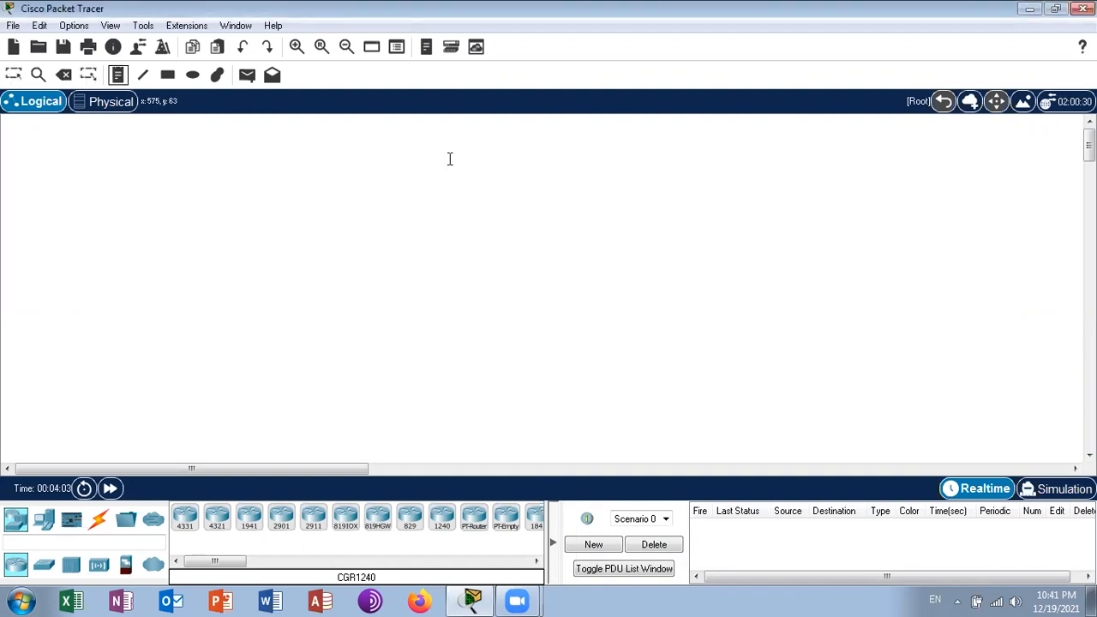
left_click(410, 146)
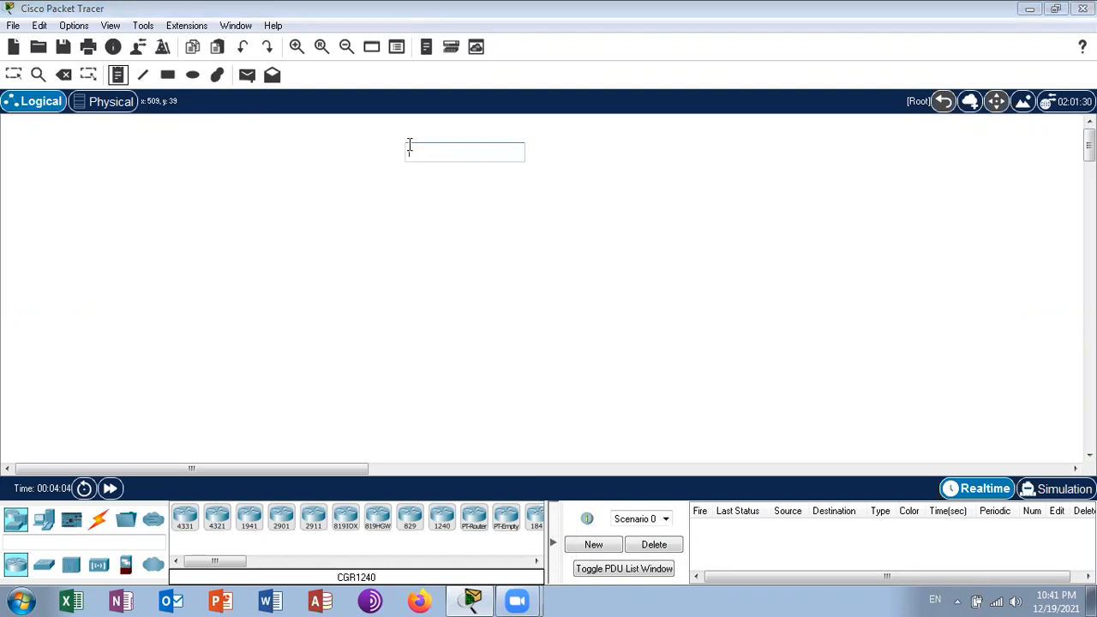
type("S")
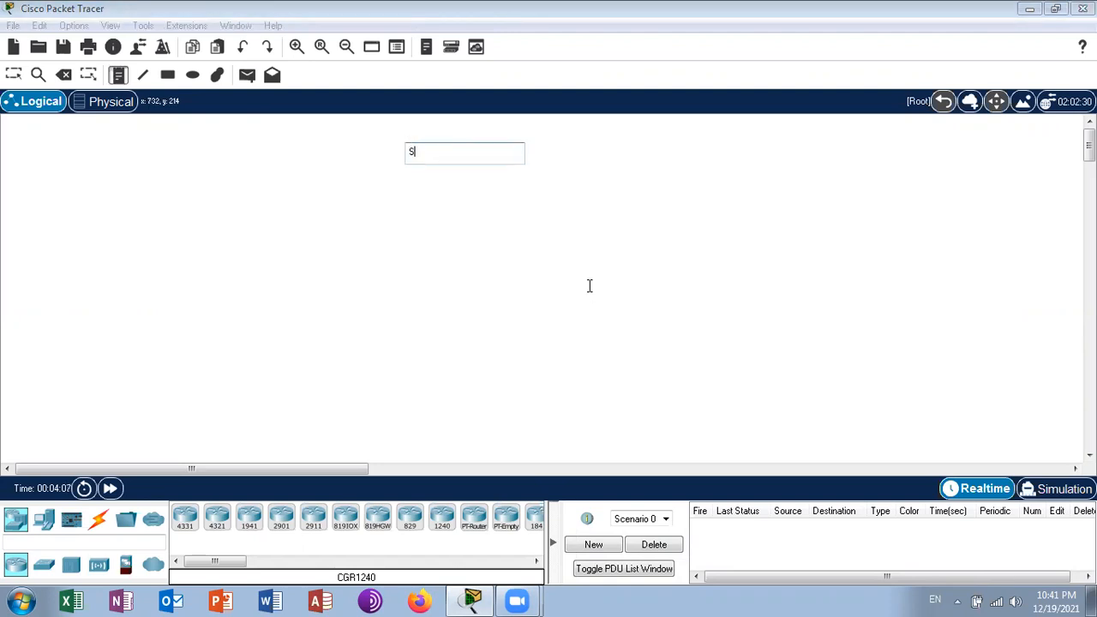
type("tatic NAT")
- Add a second note reading "NAT - Network Address Translation" well to the right of the Static NAT note
left_click(826, 152)
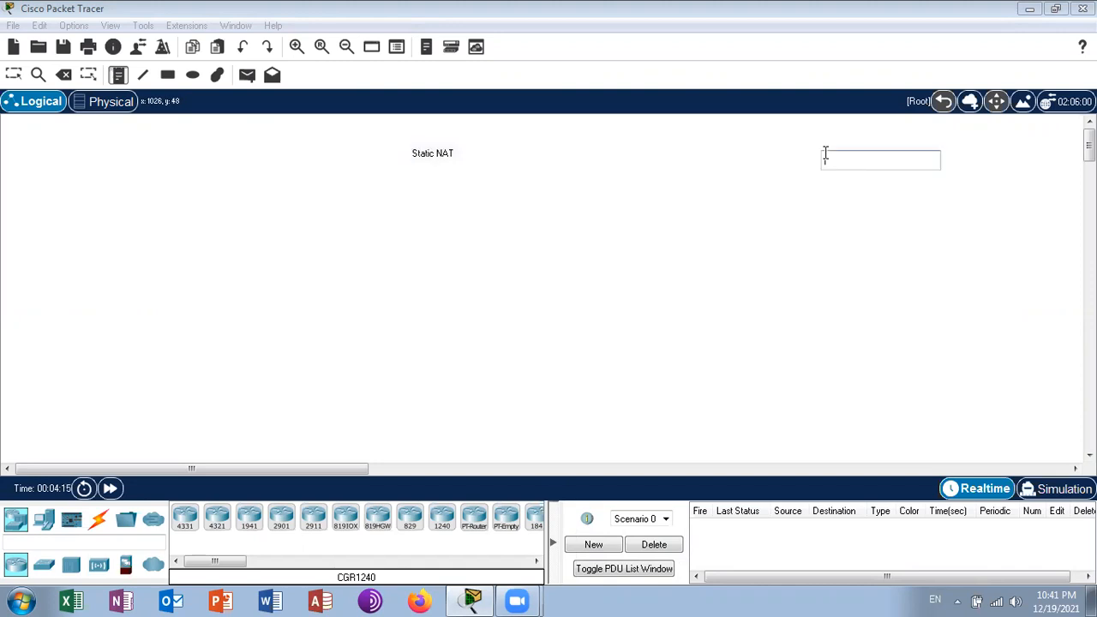
type("N")
type("AT - Network Address Translation")
key("Return")
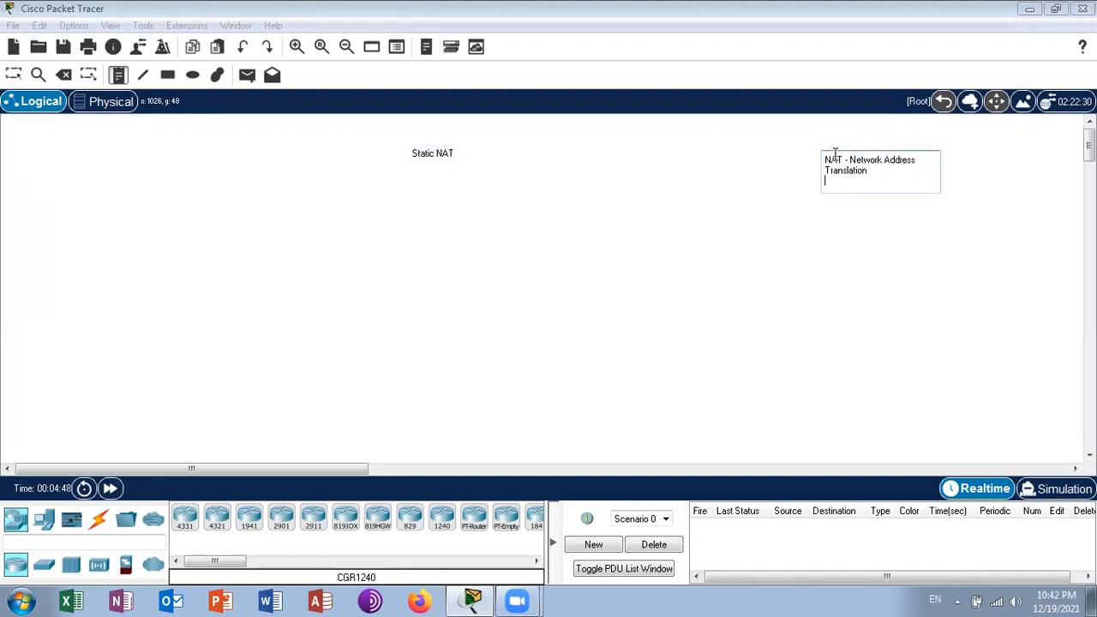
left_click(13, 76)
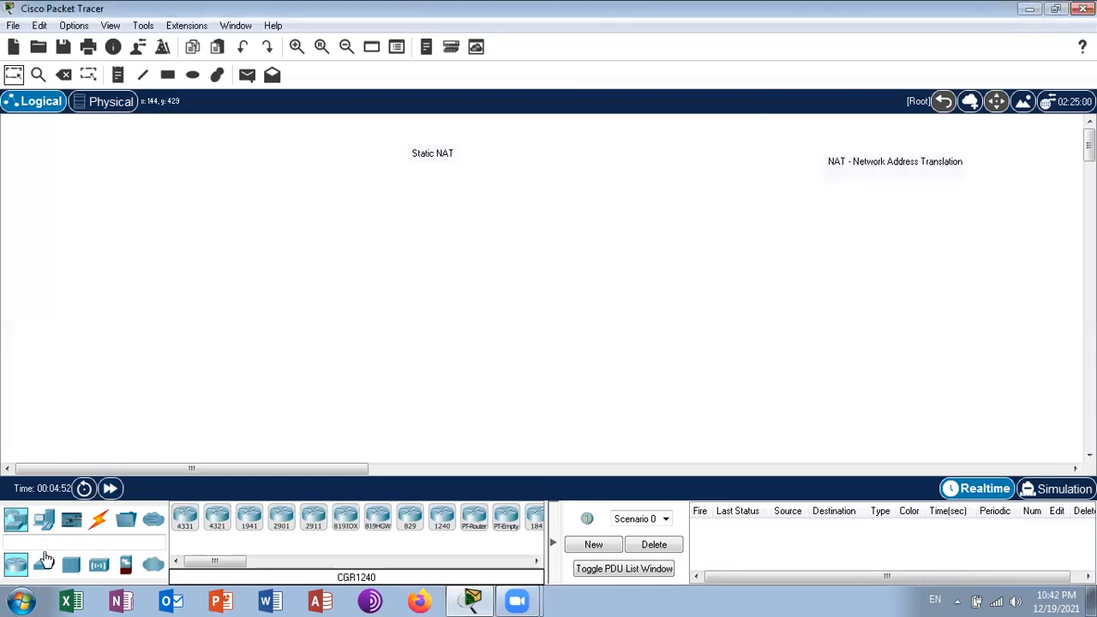
- Place two 2911 routers side by side below the Static NAT note, leaving a gap between them
left_click(311, 532)
left_click(263, 216)
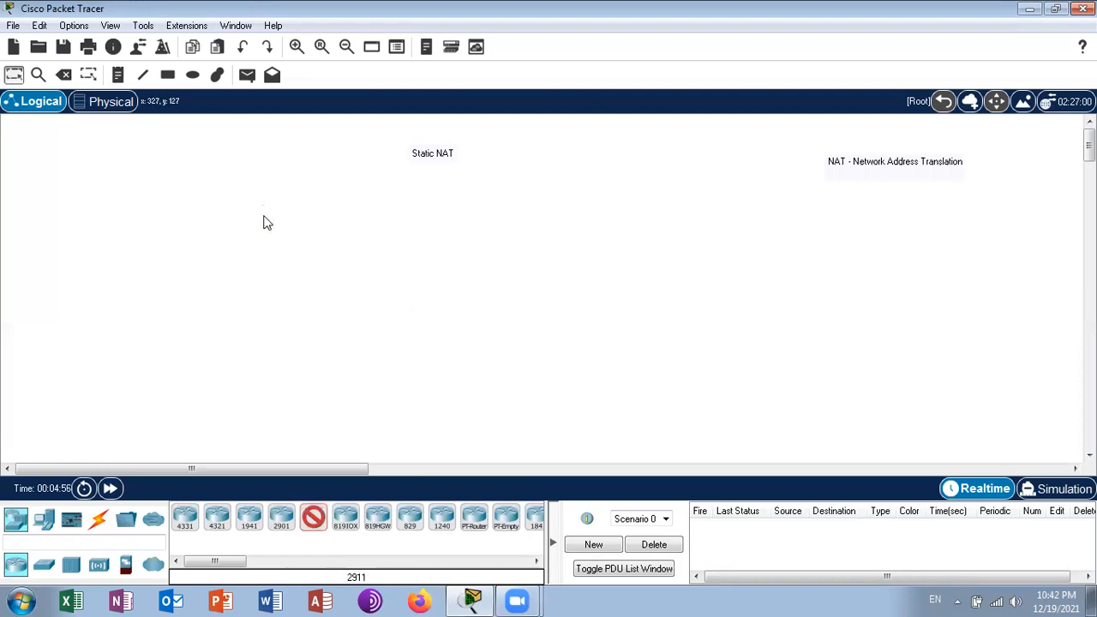
left_click(317, 529)
left_click(422, 216)
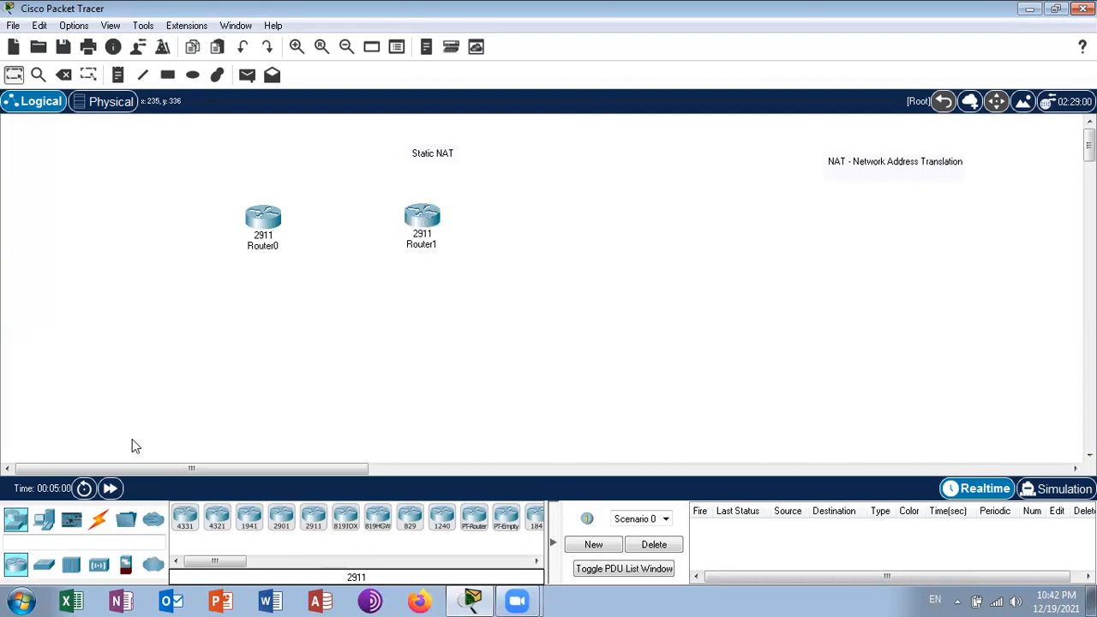
- Place two 2960 switches, one to the left of Router0 and one to the right of Router1
left_click(45, 566)
left_click(185, 519)
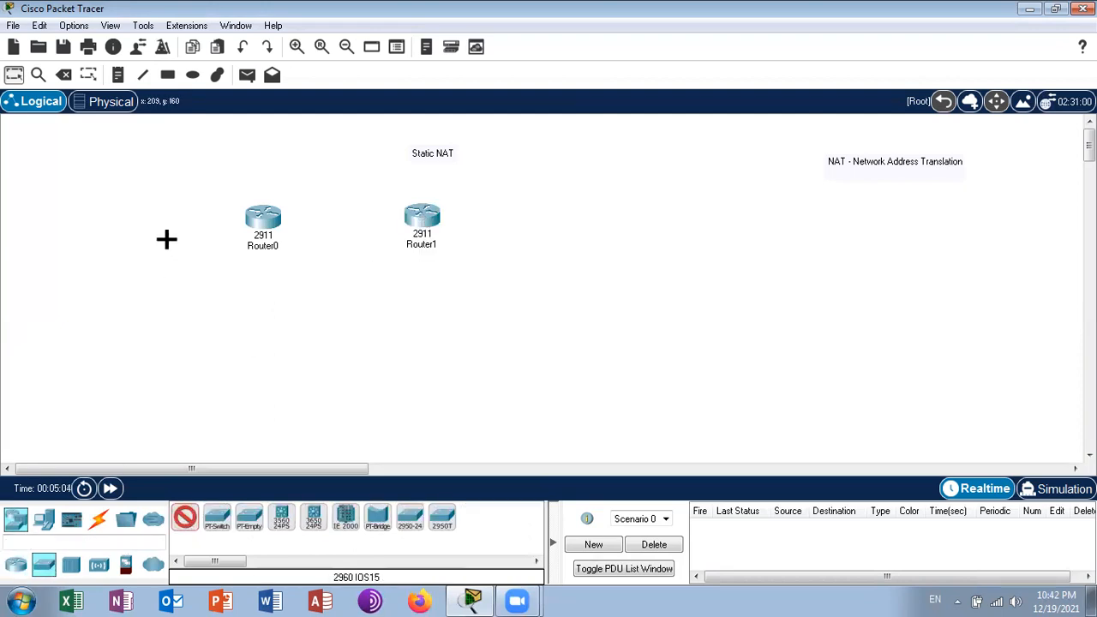
left_click(173, 217)
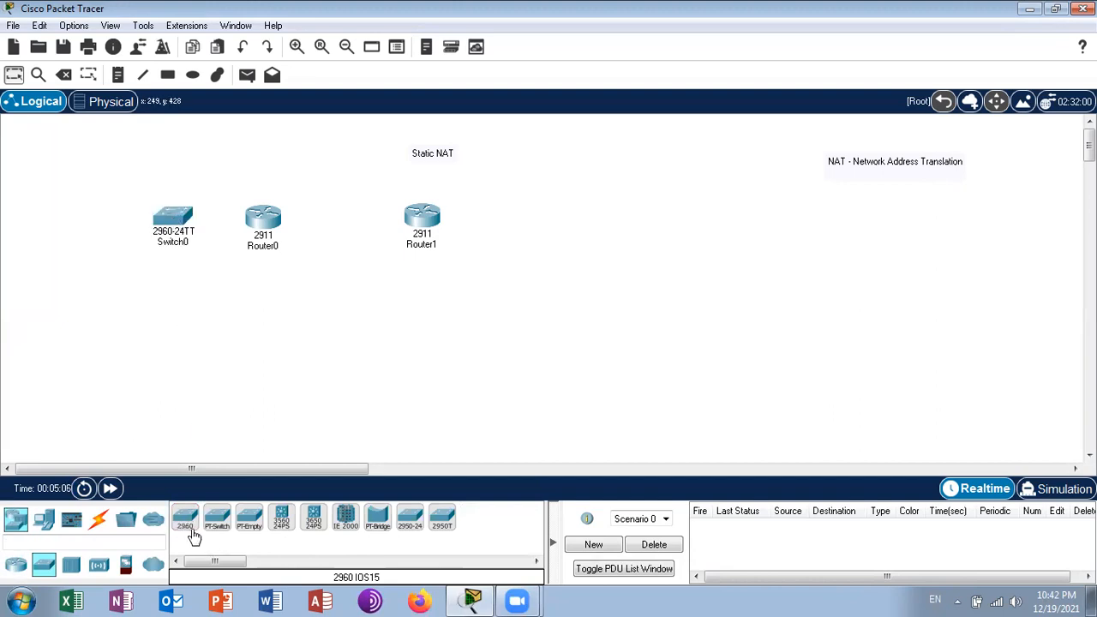
left_click(185, 522)
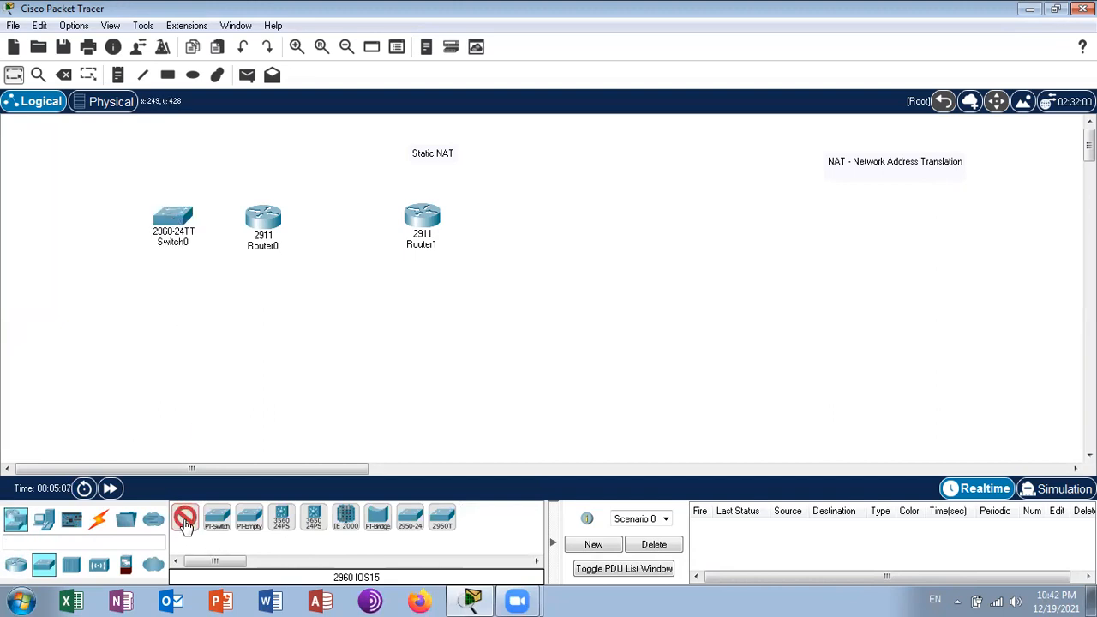
left_click(523, 208)
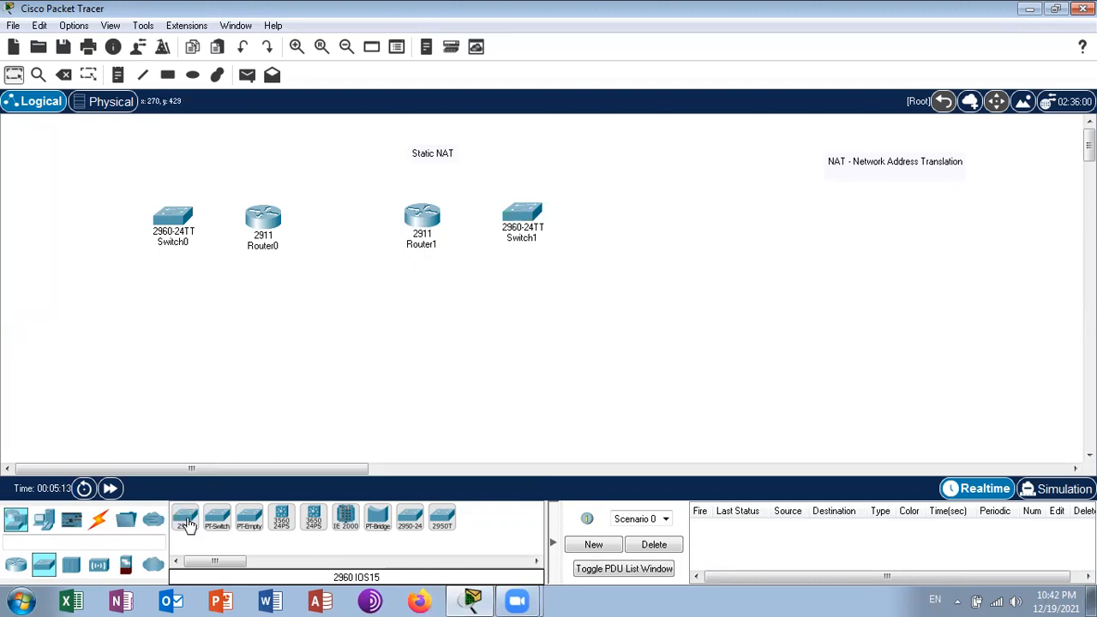
- Install an HWIC-2T serial module in Router0's rightmost expansion slot and power the router on
left_click(271, 221)
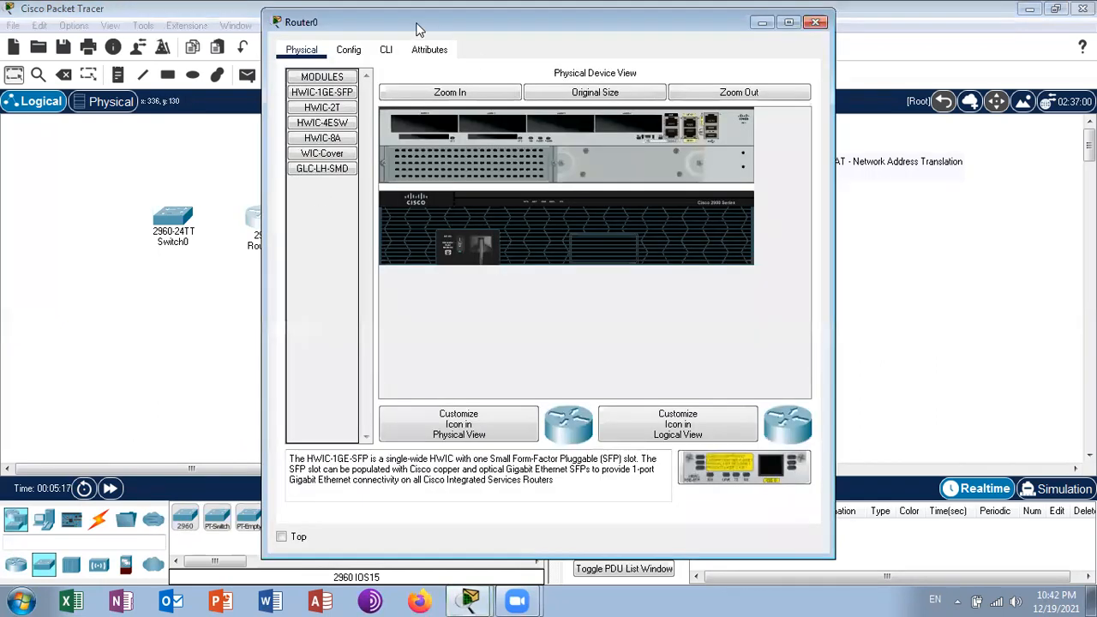
left_click(788, 22)
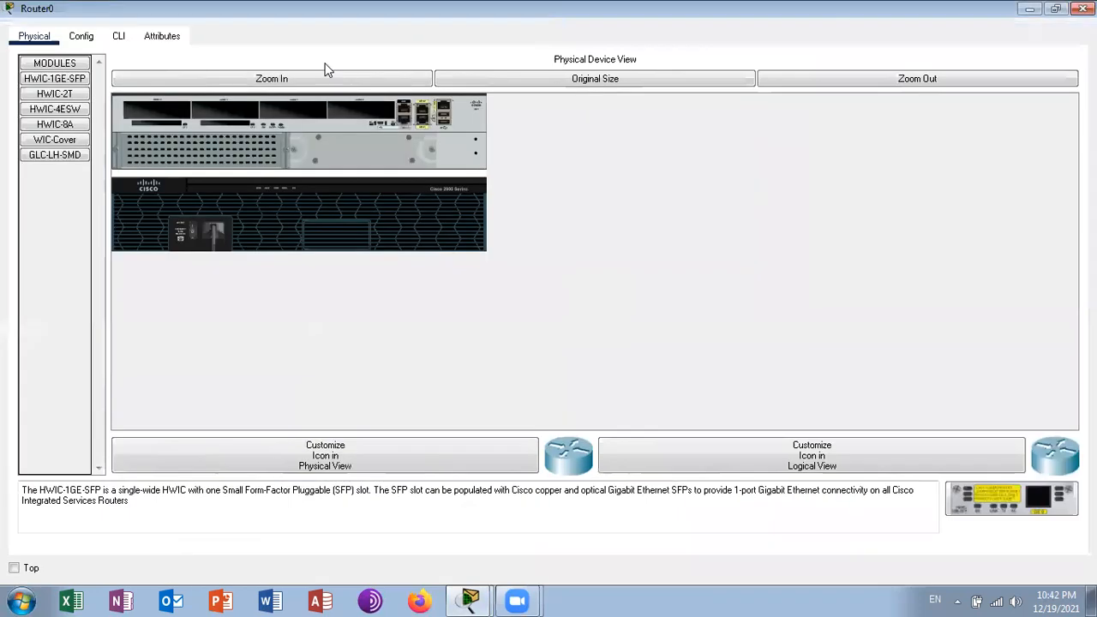
left_click(251, 80)
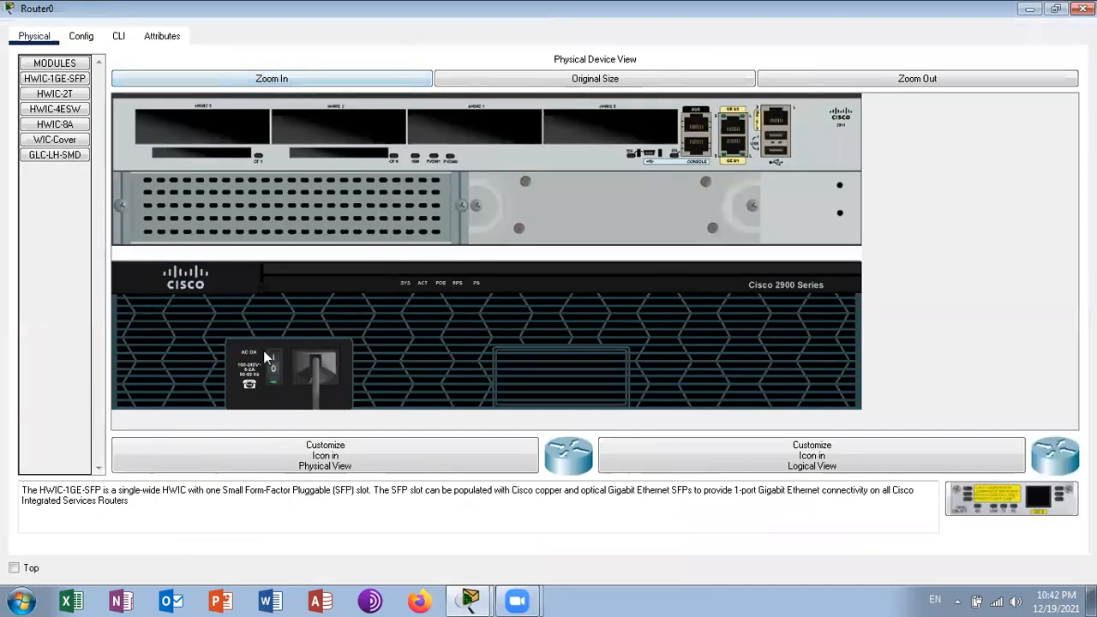
left_click(65, 96)
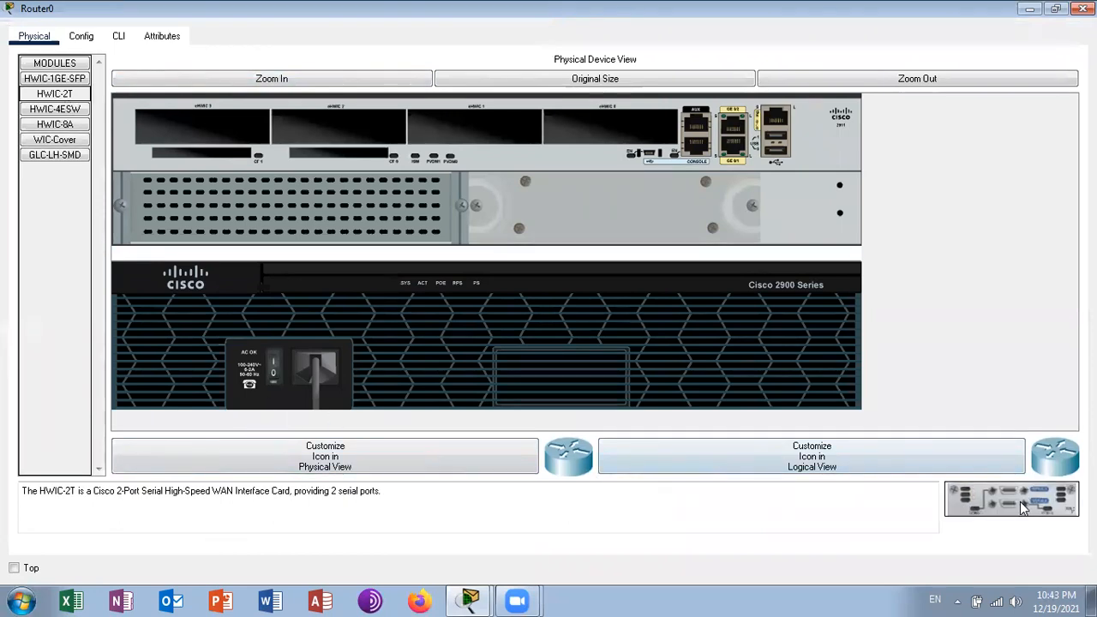
left_click_drag(53, 96, 572, 135)
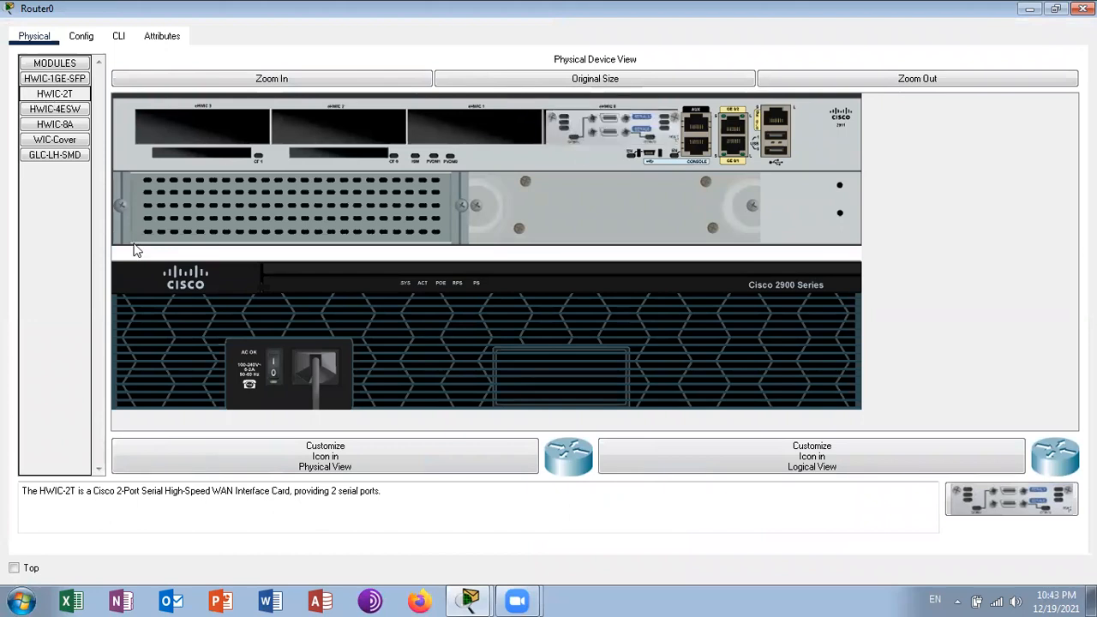
left_click(273, 367)
left_click(1083, 8)
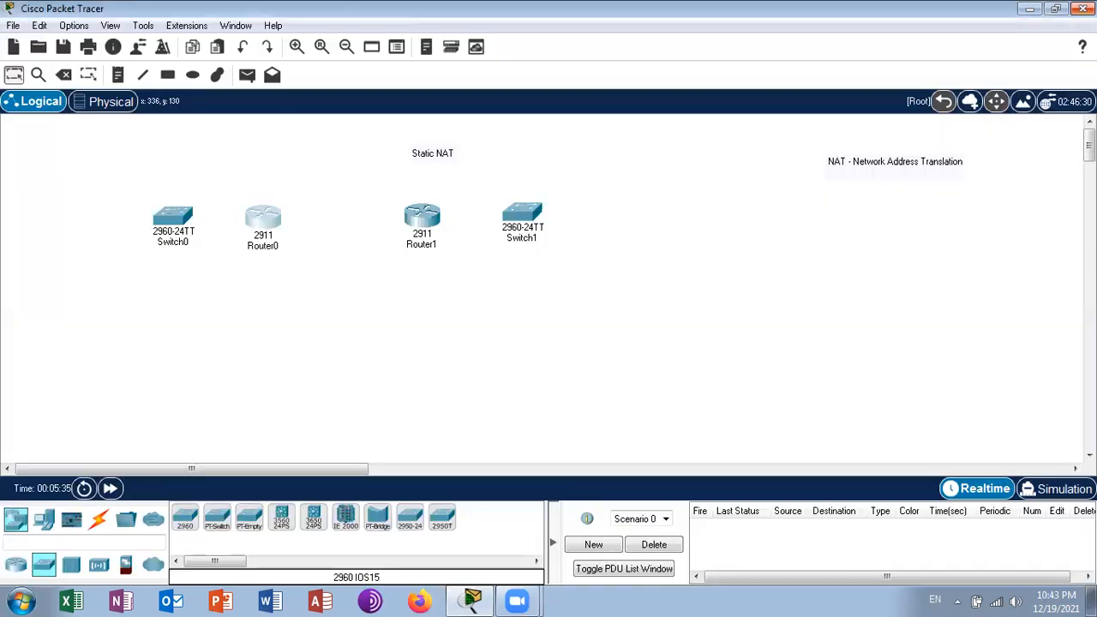
- Fit Router1 with an HWIC-2T module in its rightmost expansion slot and switch its power on
left_click(420, 218)
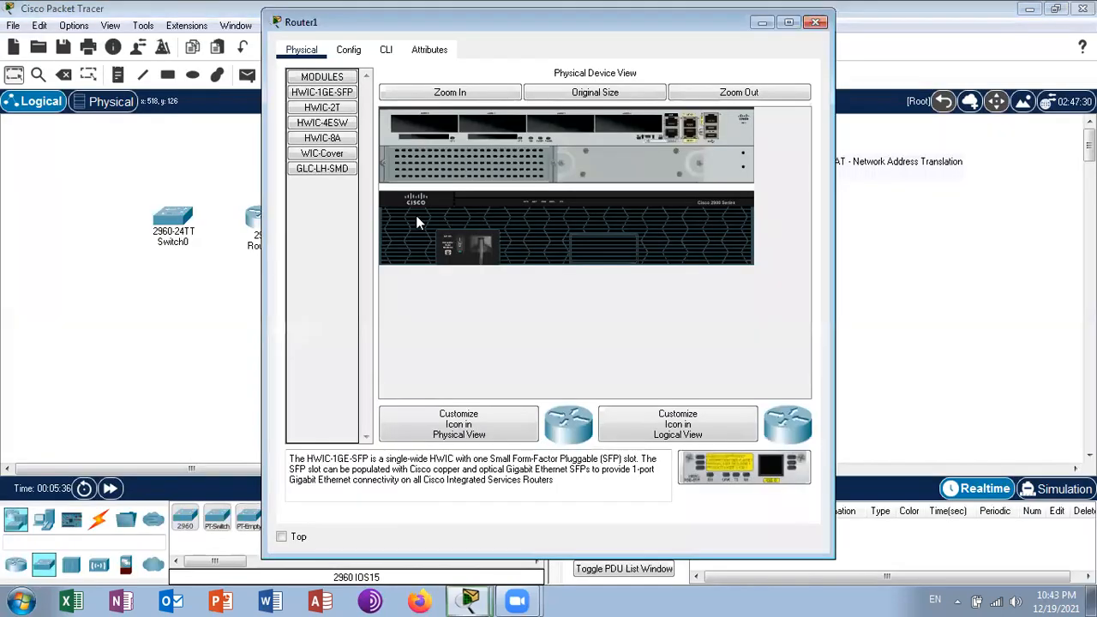
left_click(790, 23)
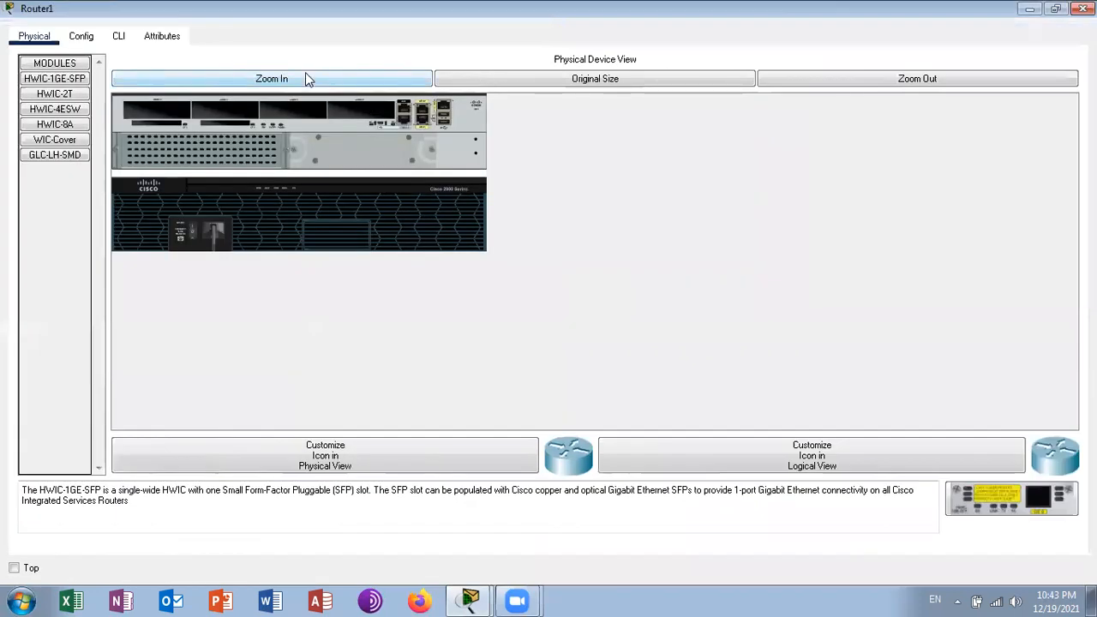
left_click(306, 75)
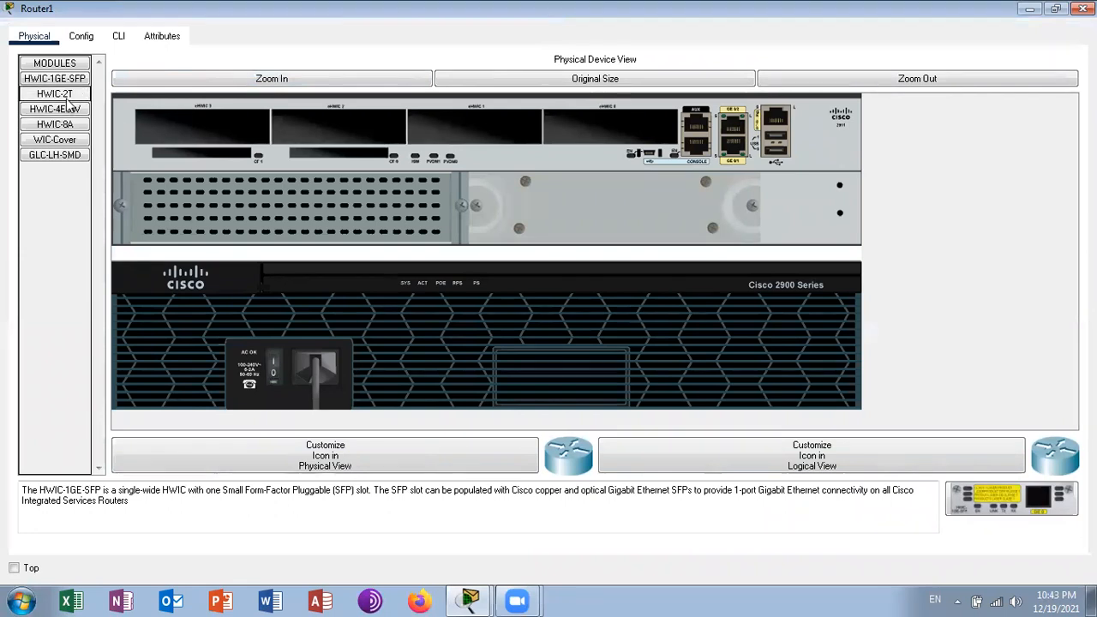
left_click_drag(55, 94, 608, 124)
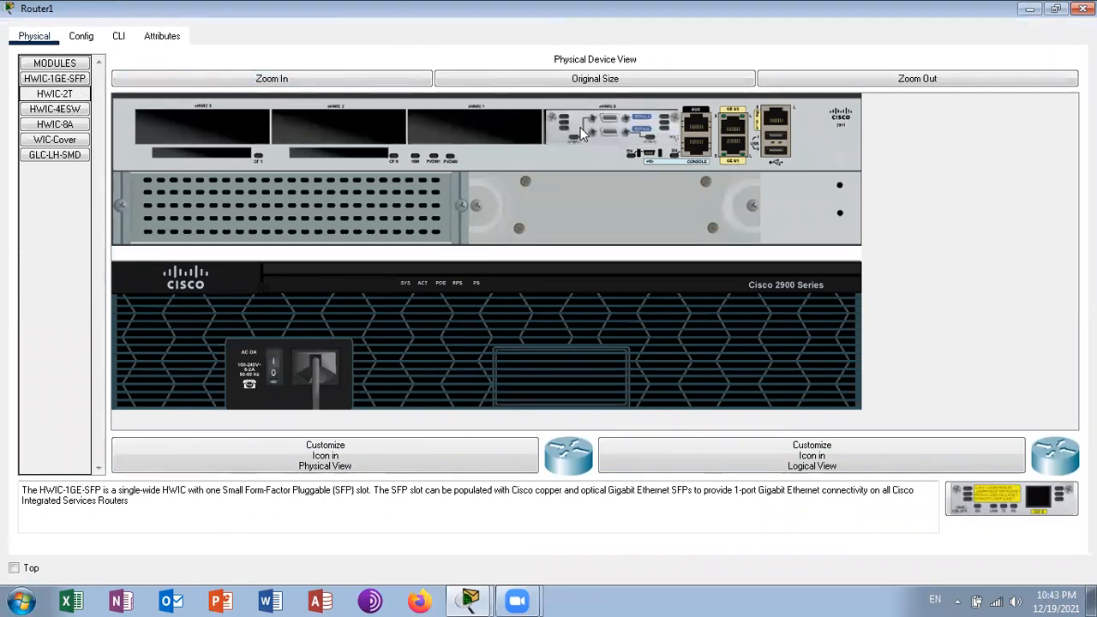
left_click(274, 370)
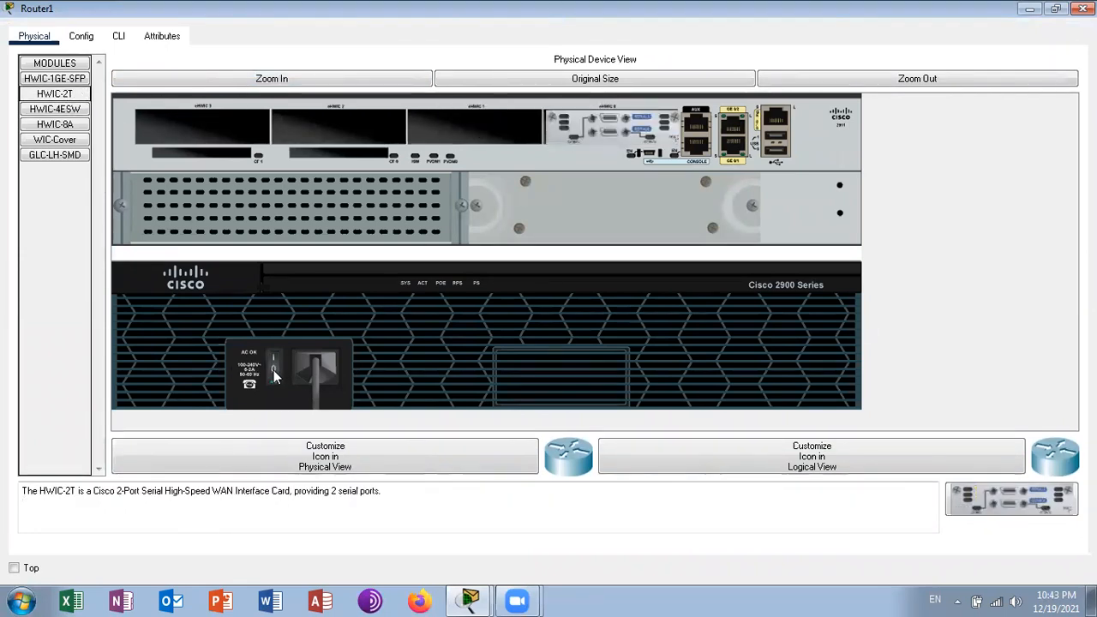
left_click(1082, 8)
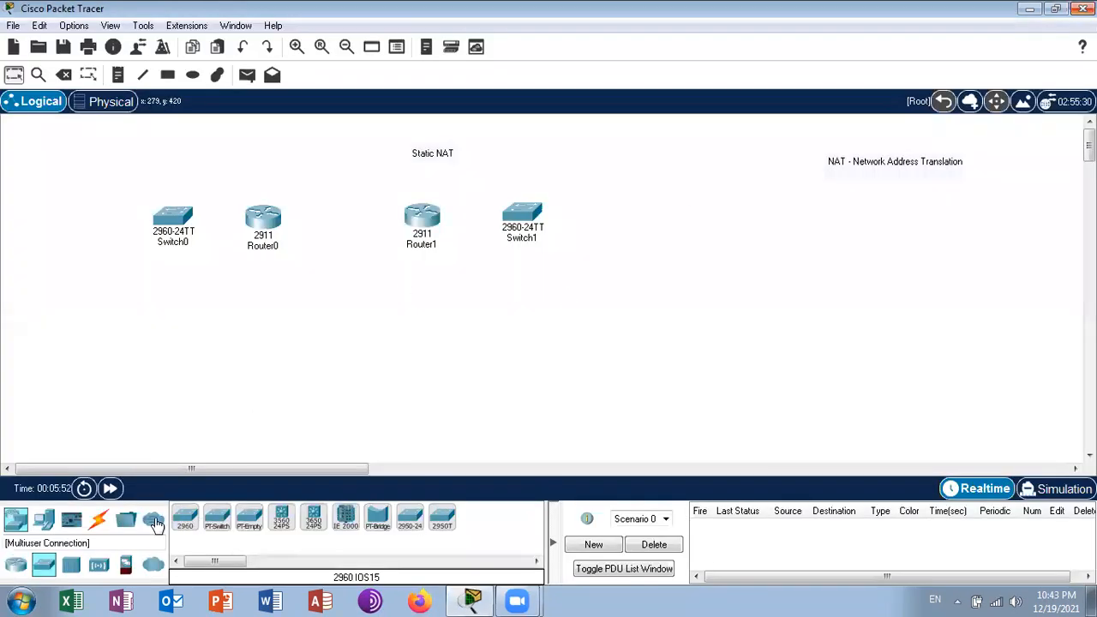
- Connect Router0's Serial0/0/0 to Router1's Serial0/0/0 with a Serial DCE cable, starting from Router0
left_click(99, 519)
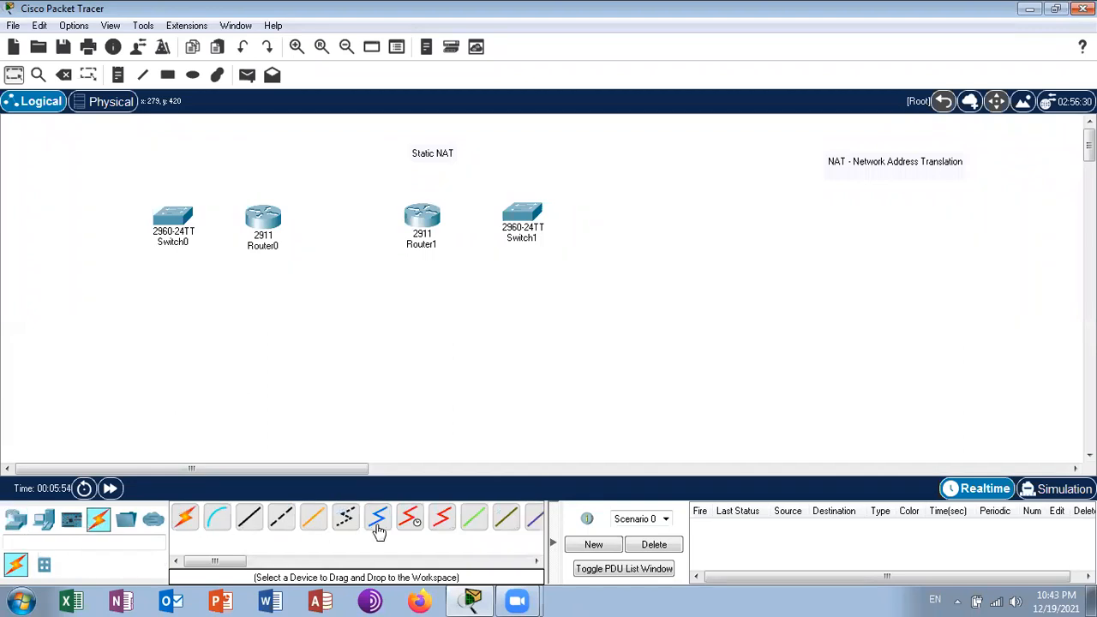
left_click(420, 525)
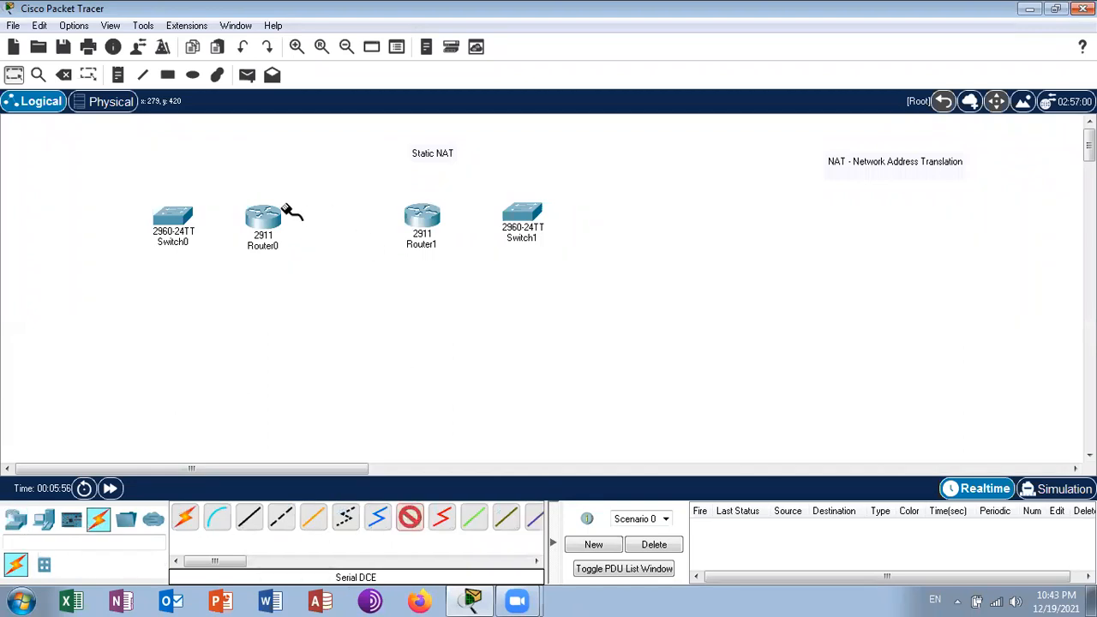
left_click(267, 223)
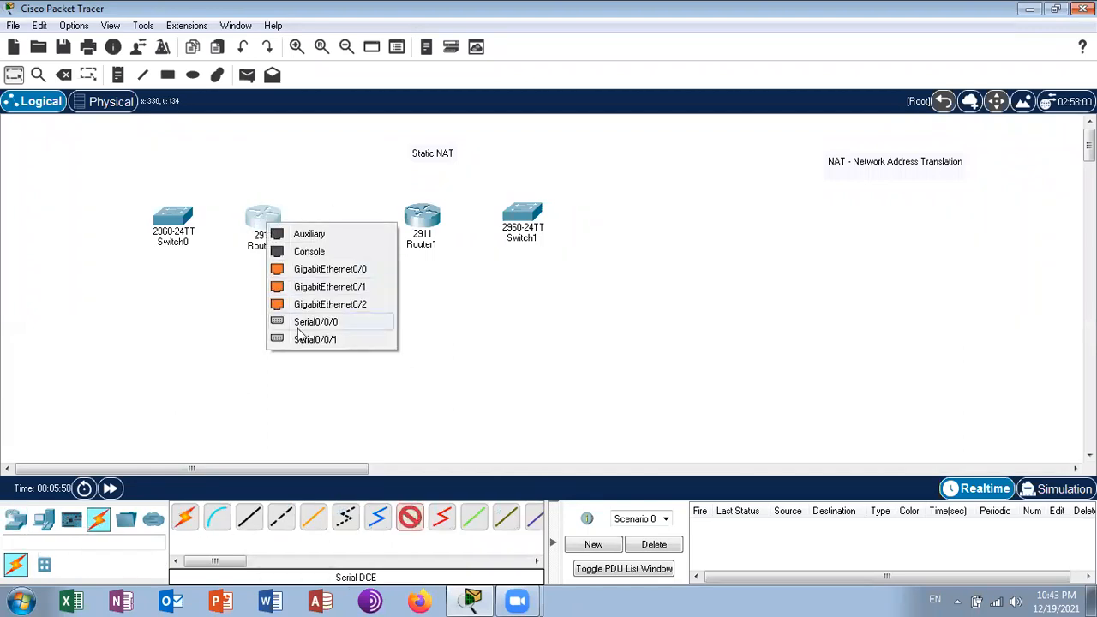
left_click(301, 324)
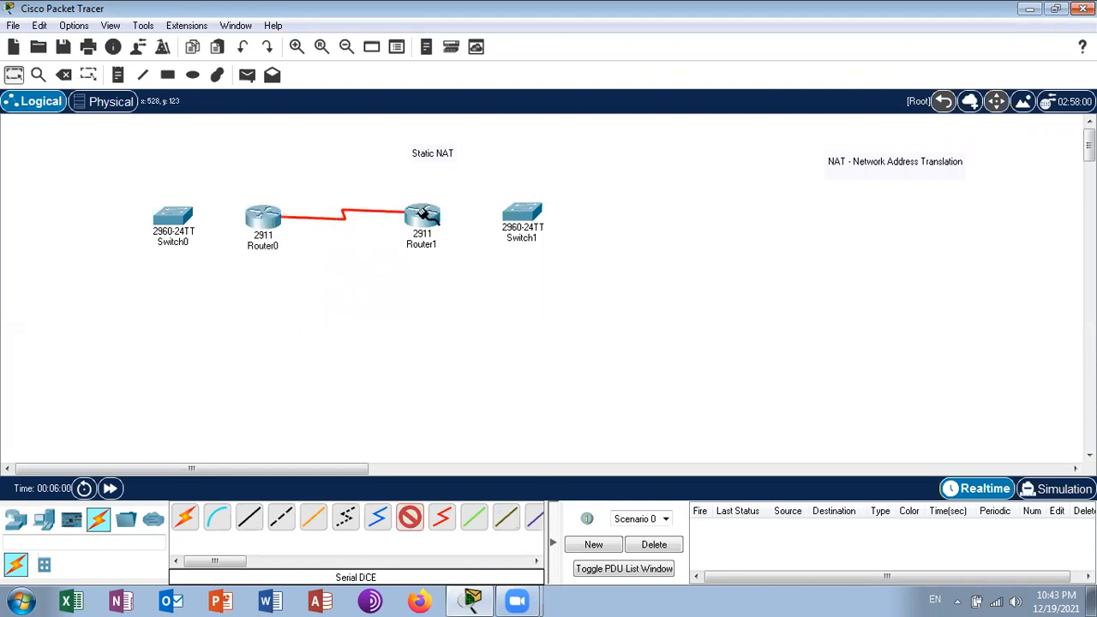
left_click(424, 215)
left_click(474, 314)
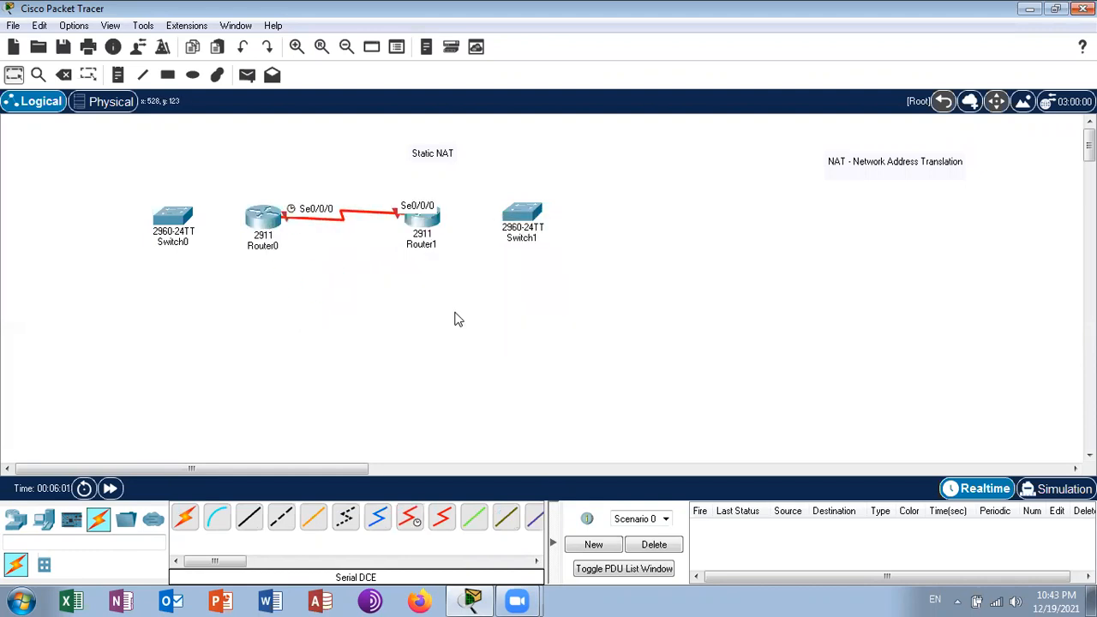
- Link Router0 to Switch0 with an automatically chosen connection and move Switch0 slightly farther from the router
left_click(186, 520)
left_click(261, 218)
left_click(176, 219)
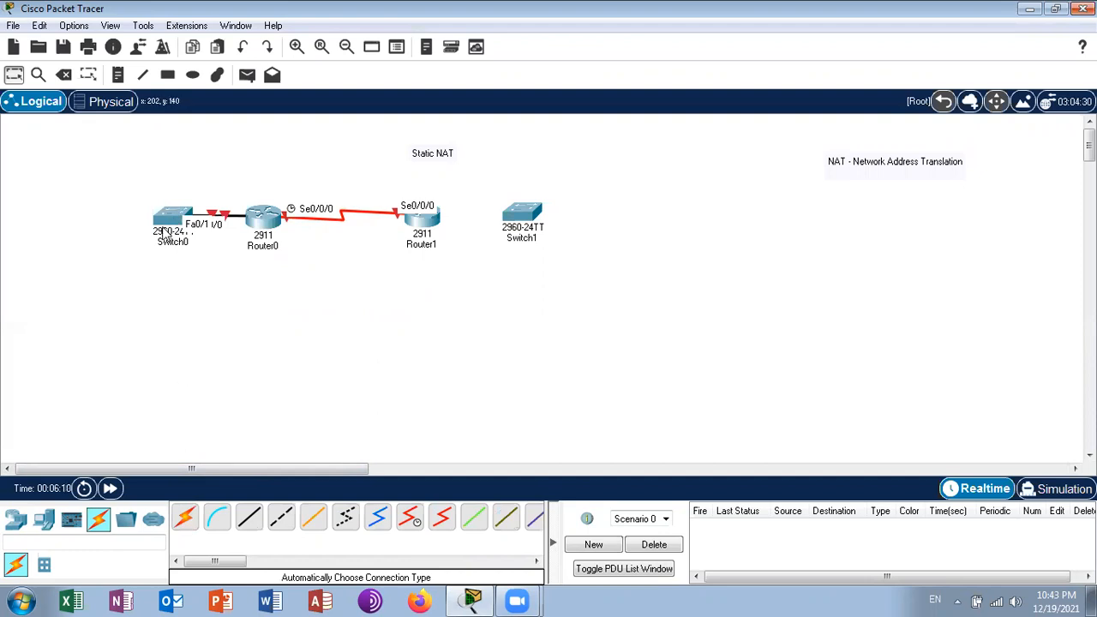
left_click_drag(163, 225, 140, 222)
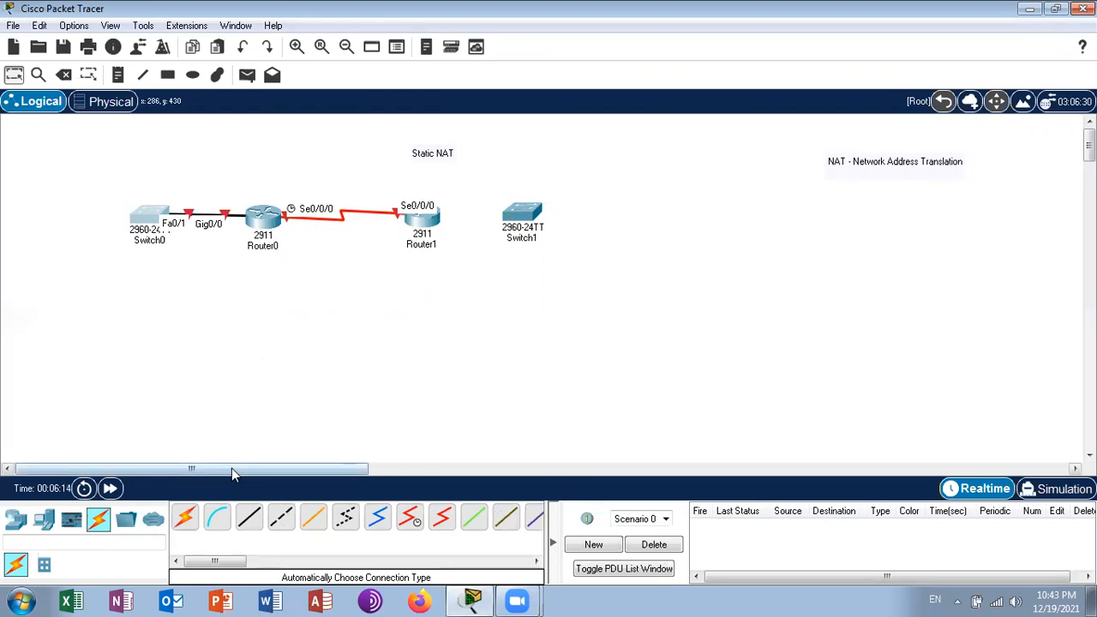
- Link Router1 to Switch1 with an automatically chosen connection and shift Switch1 slightly away from the router
left_click(186, 517)
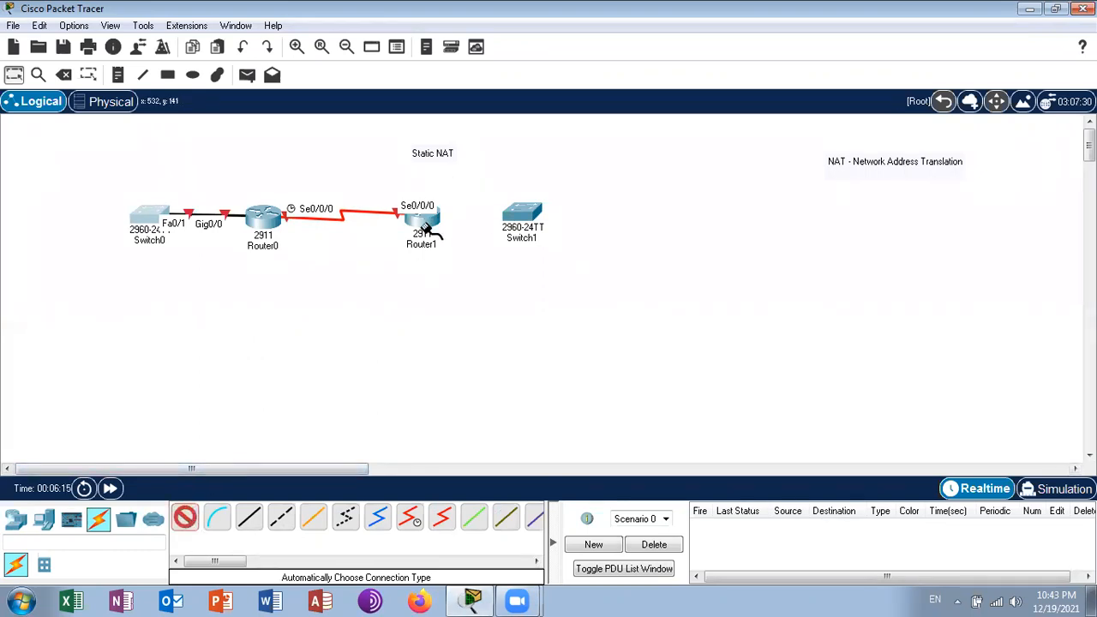
left_click(530, 214)
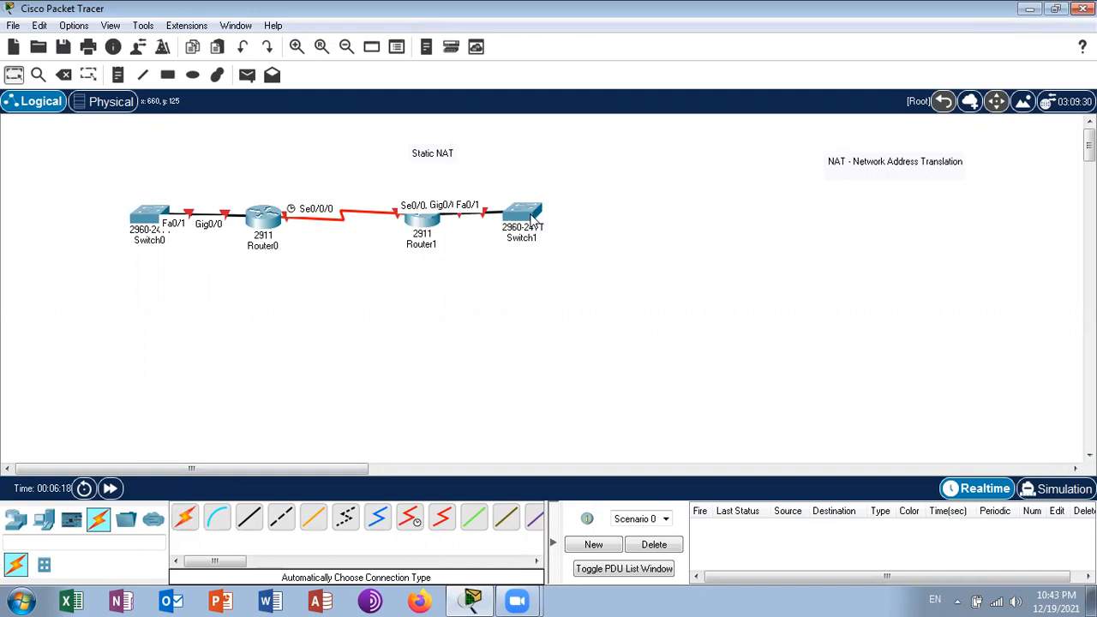
left_click_drag(529, 218, 549, 219)
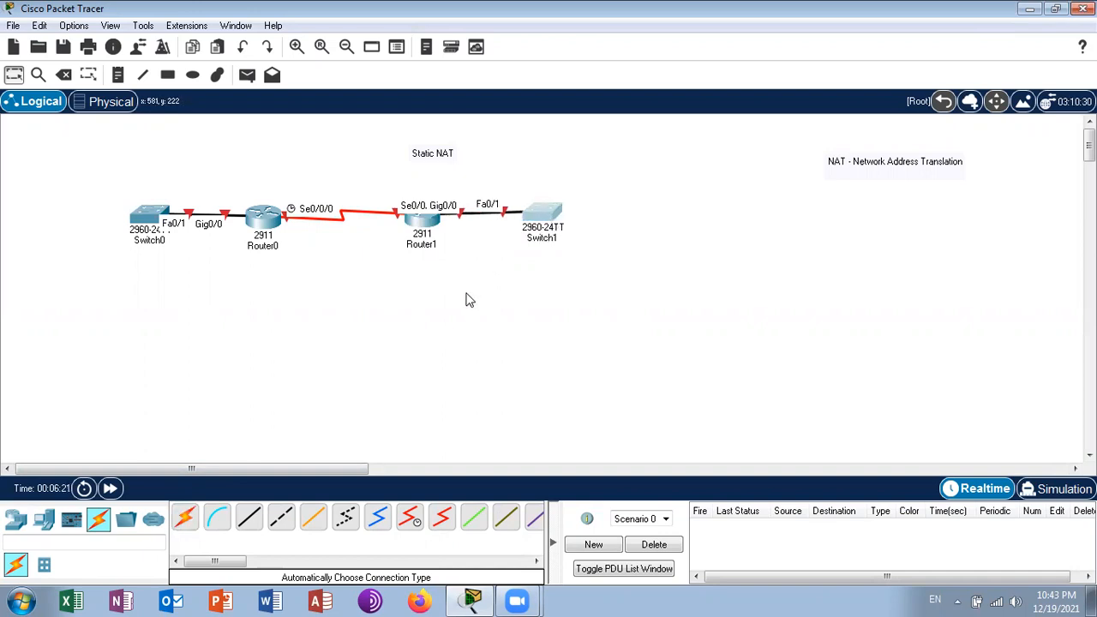
- Place two PC-PT end devices on the outer side of Switch0, one above and one below its level
left_click(44, 520)
left_click(183, 521)
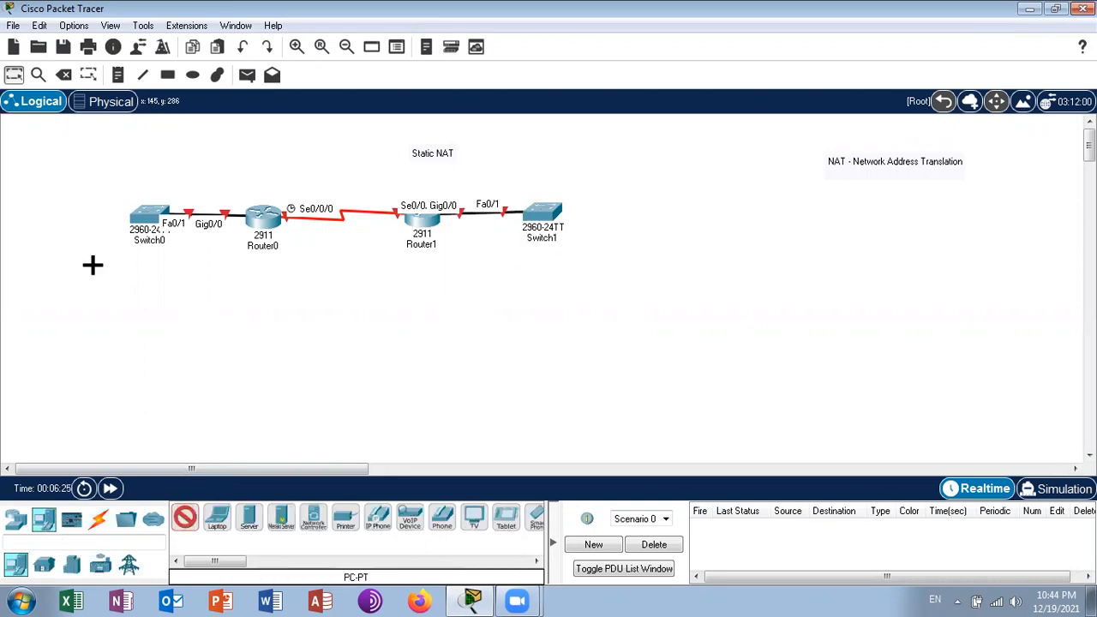
left_click(56, 166)
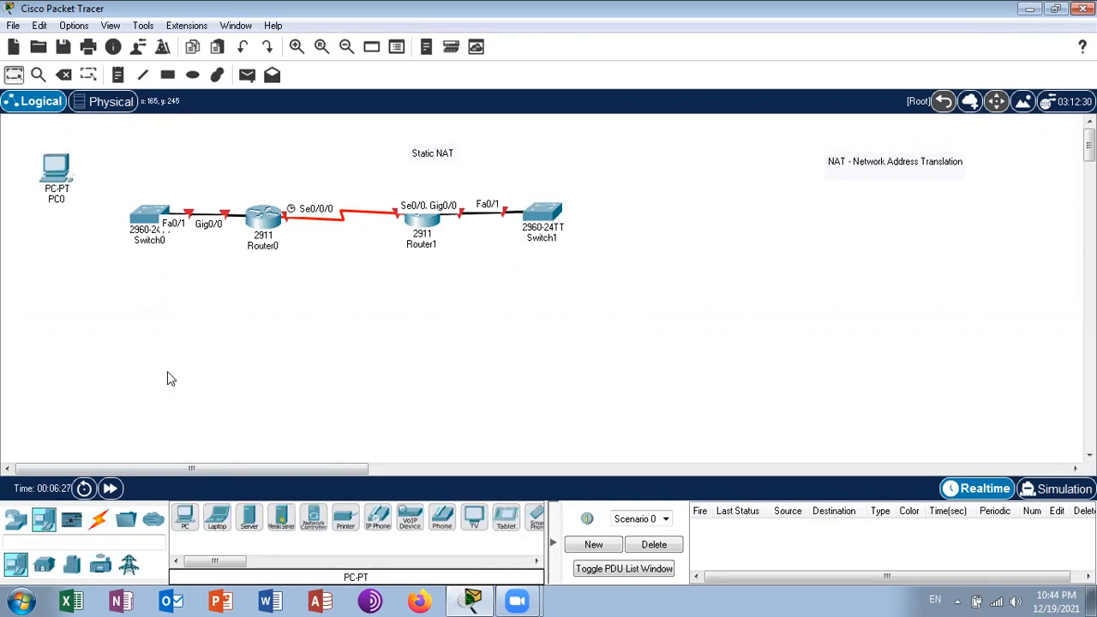
left_click(185, 525)
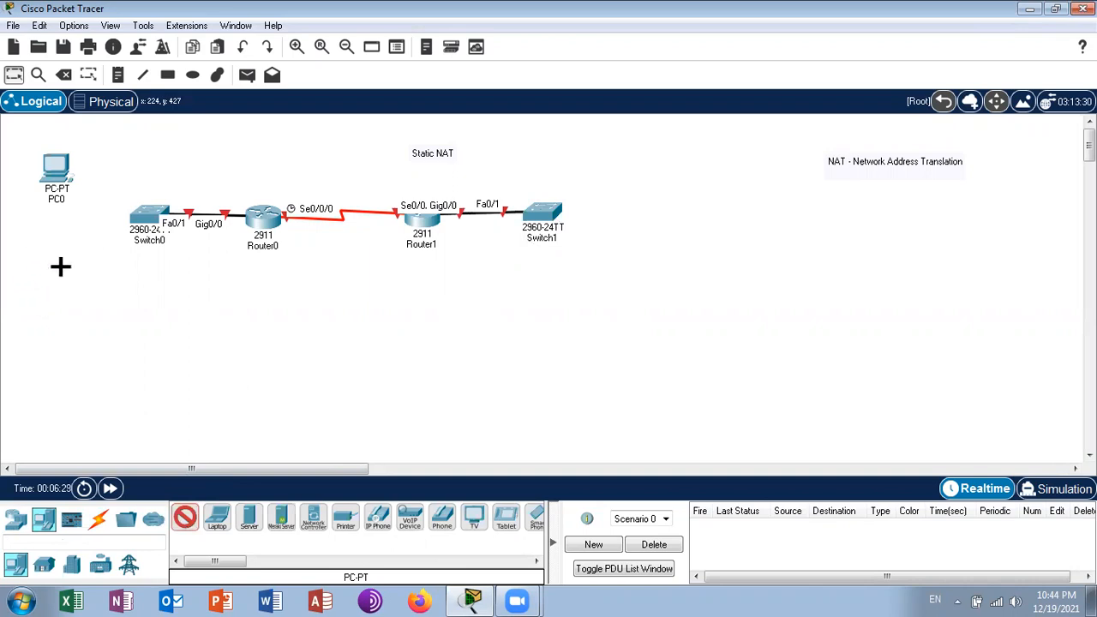
left_click(59, 265)
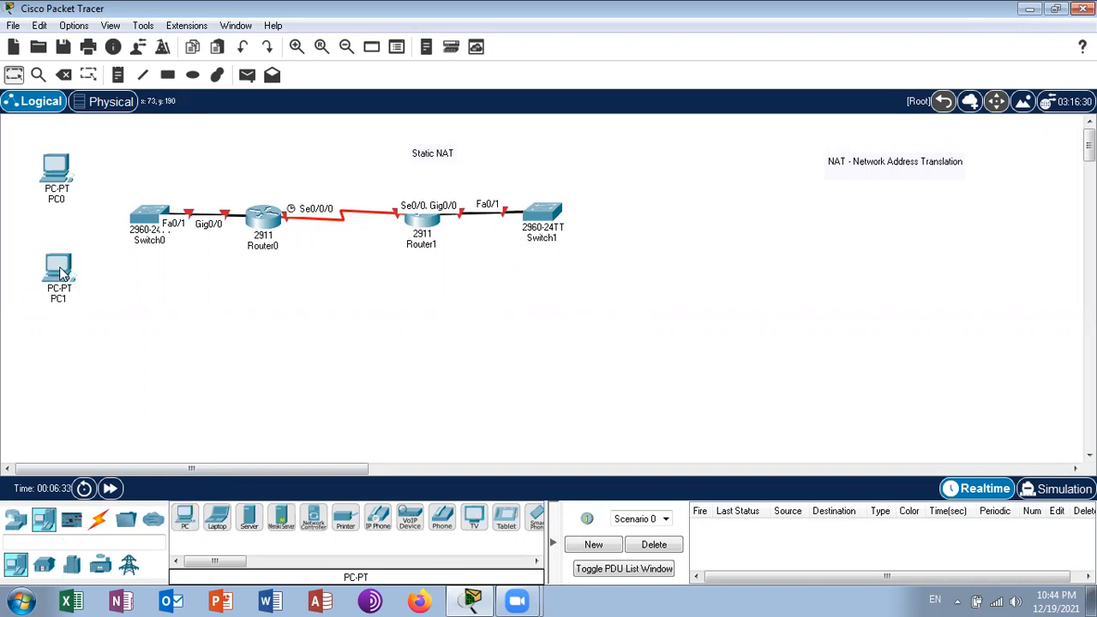
left_click(180, 522)
left_click(141, 221)
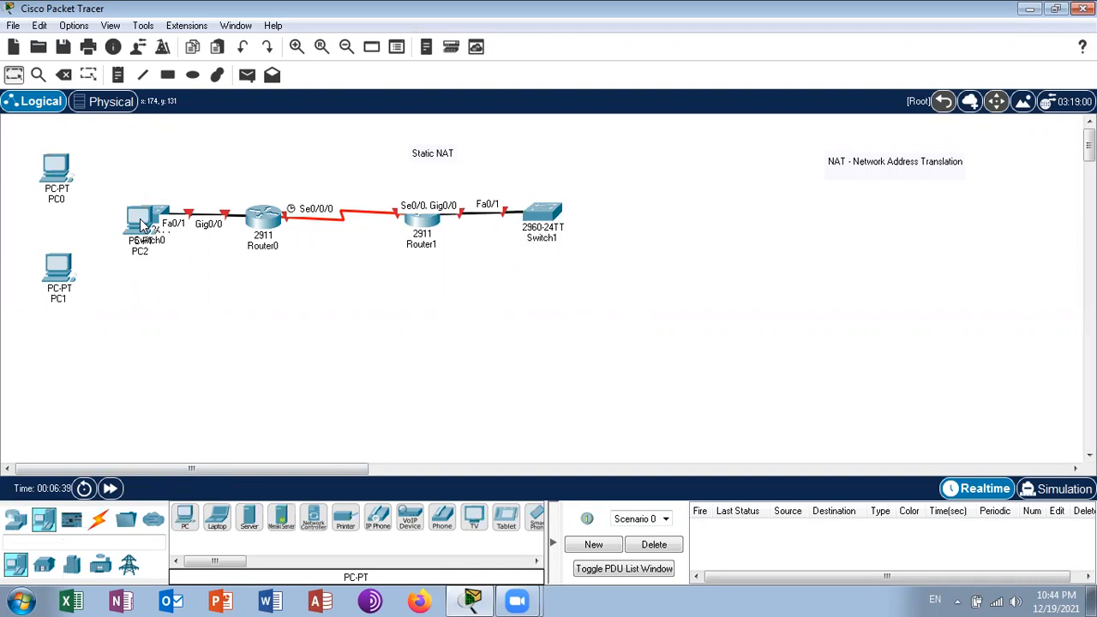
left_click_drag(140, 221, 107, 200)
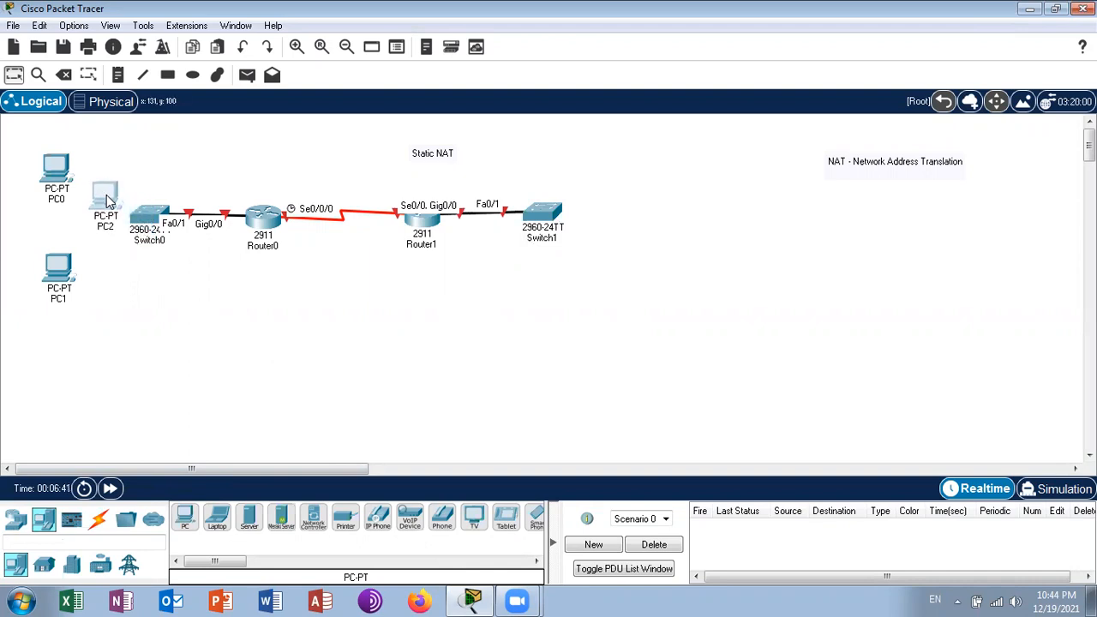
left_click(64, 75)
key("Escape")
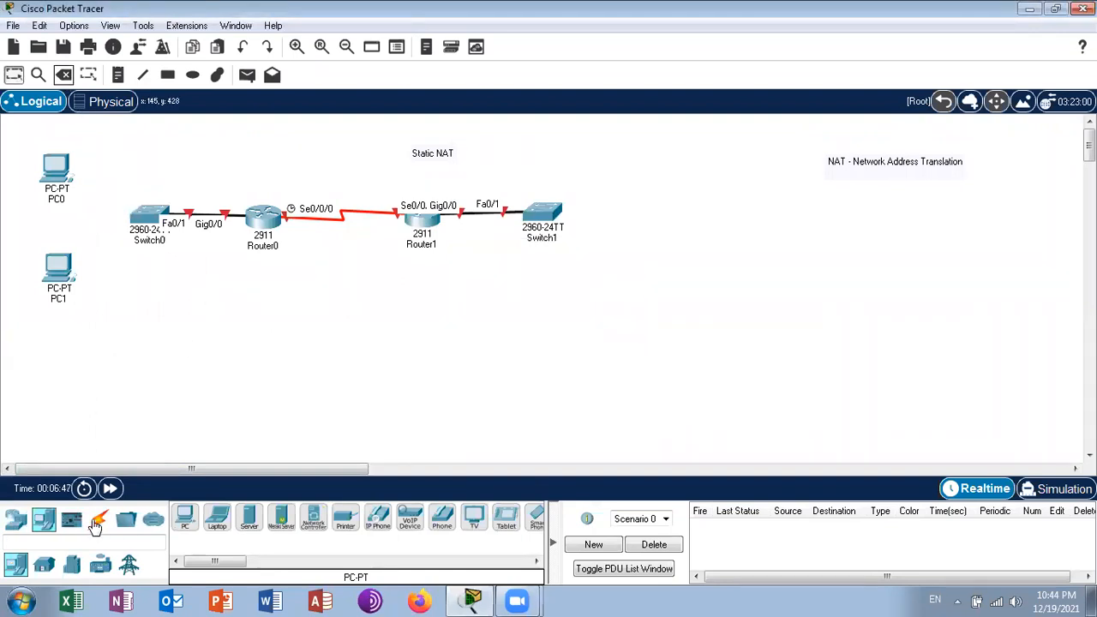
- Link Switch0 to PC0 and to PC1 with automatically chosen connections
left_click(99, 519)
left_click(178, 523)
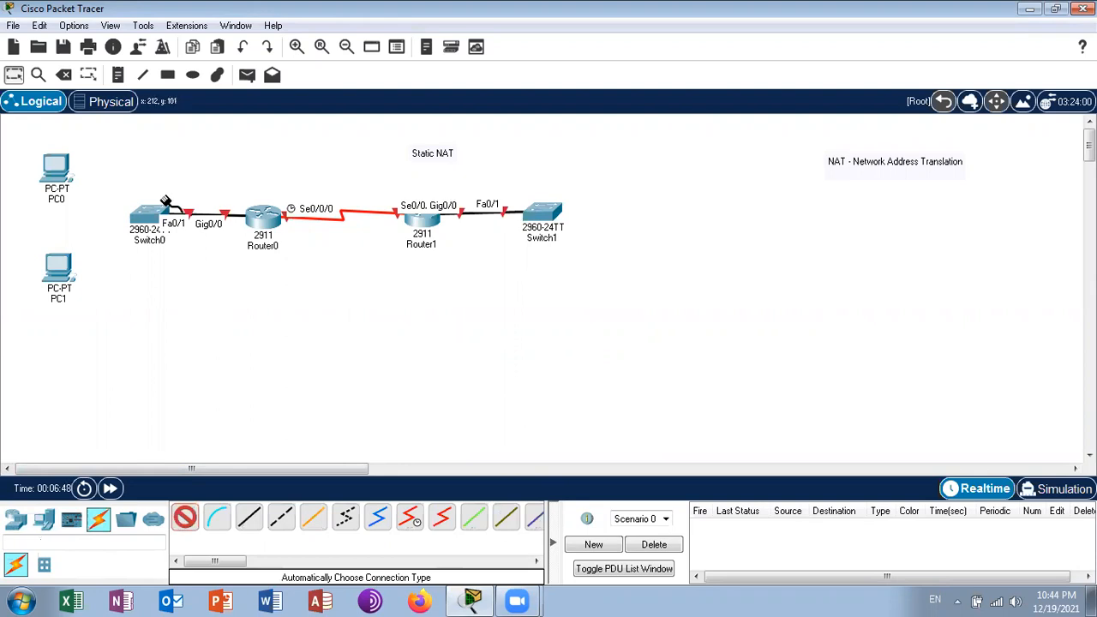
left_click(147, 215)
left_click(56, 169)
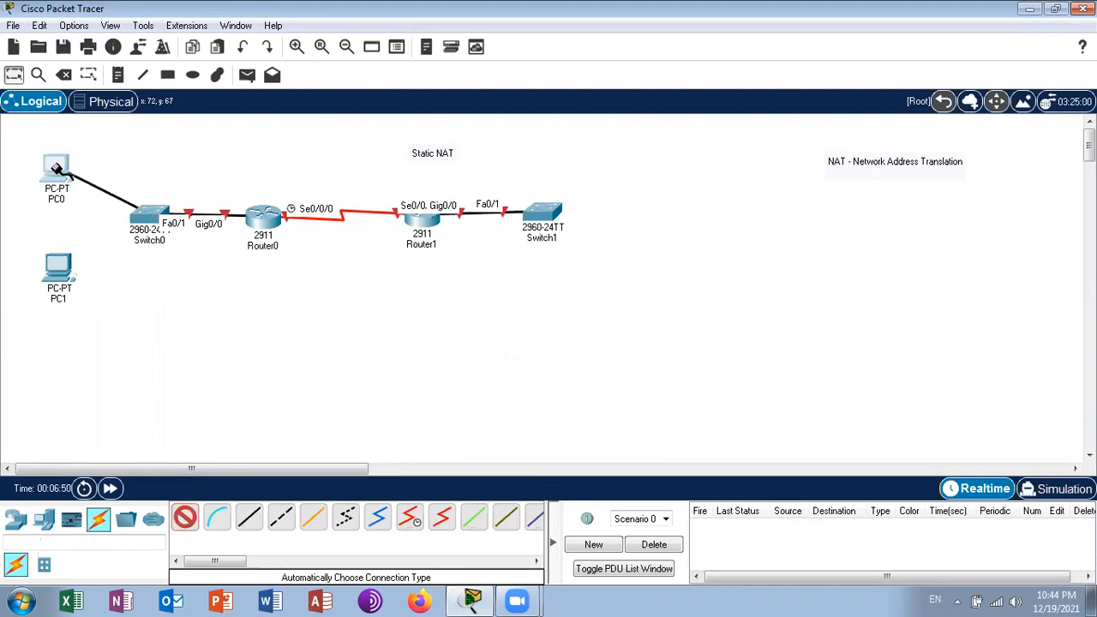
left_click(184, 520)
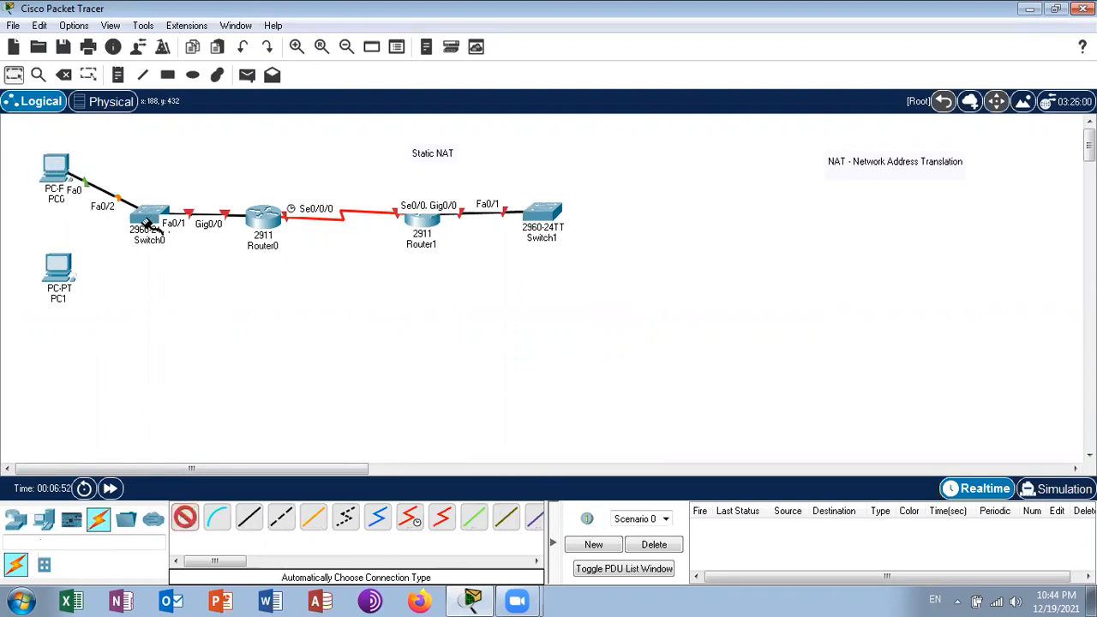
left_click(150, 215)
left_click(61, 267)
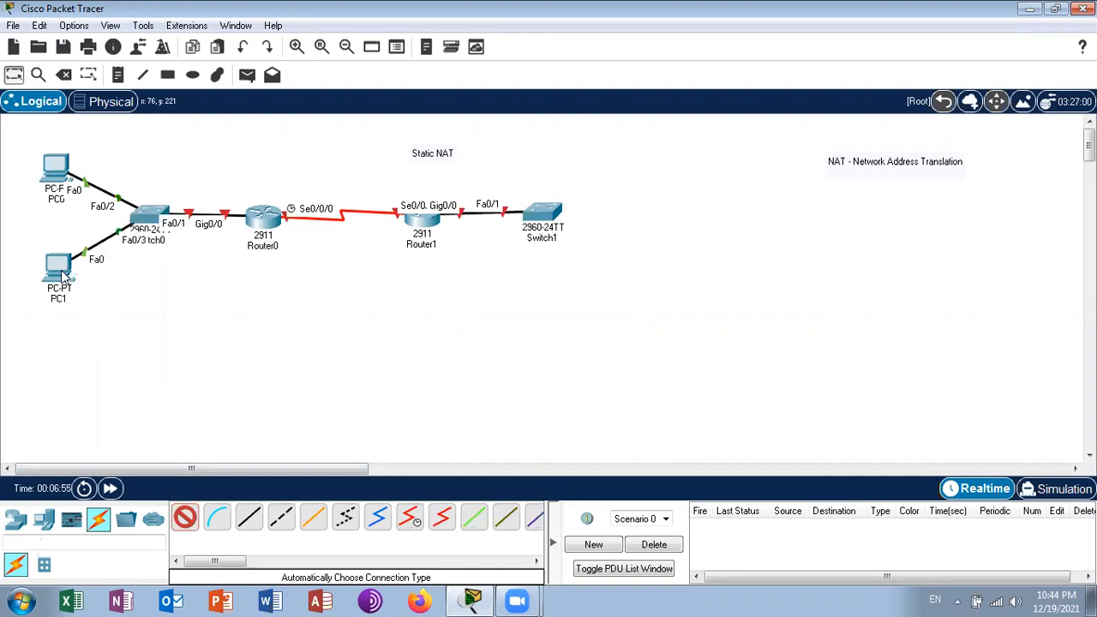
- Add a Server-PT beyond Switch1 and link Switch1 to it with an automatically chosen connection
left_click(44, 526)
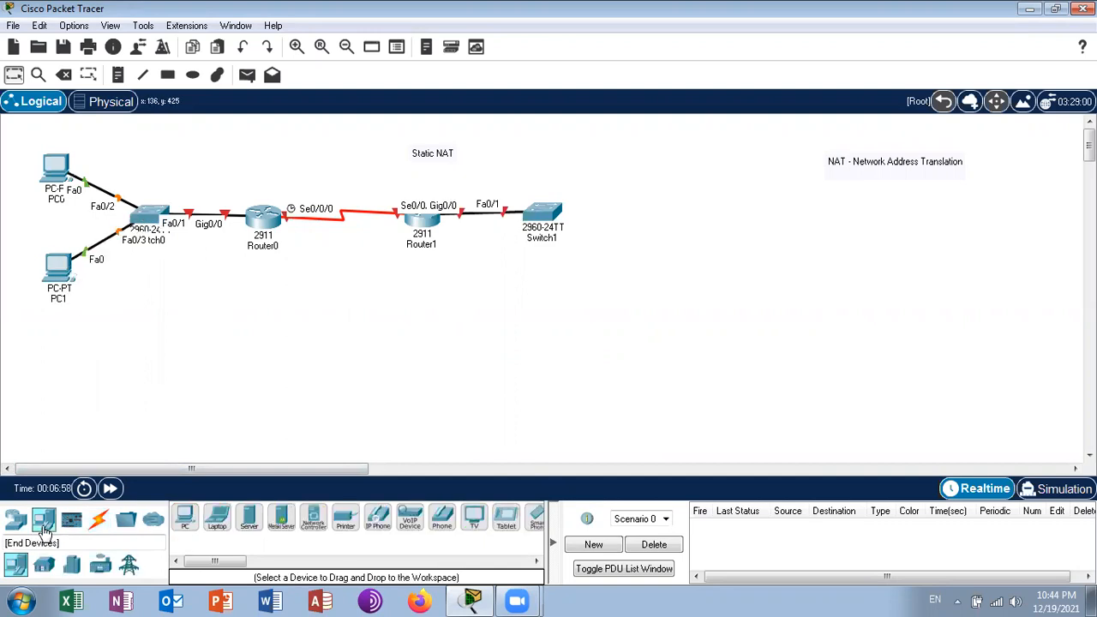
left_click(248, 517)
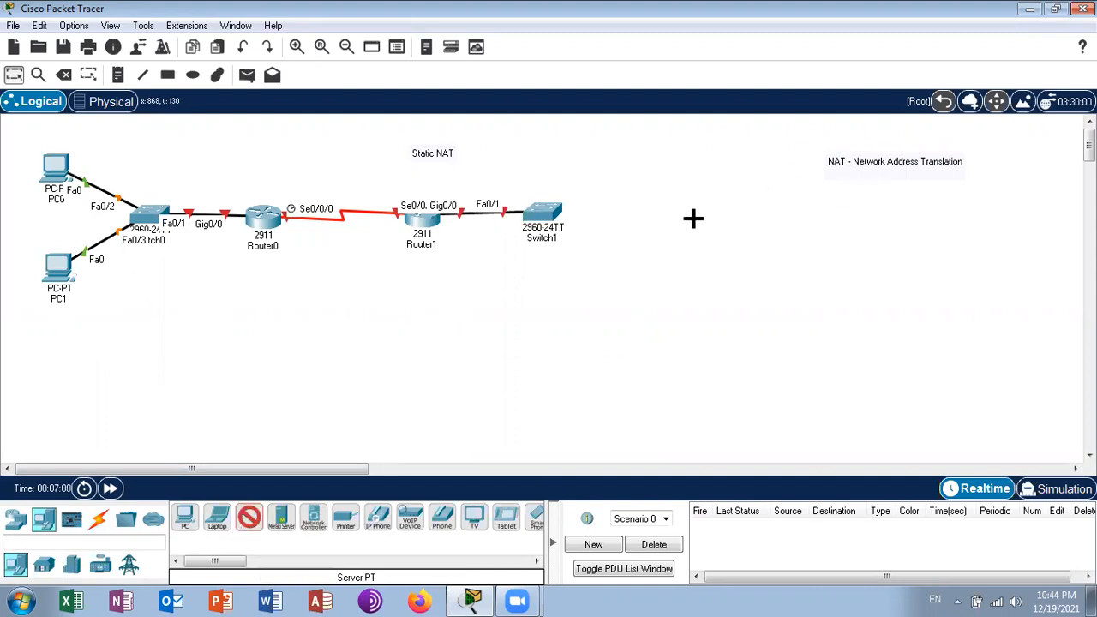
left_click(691, 215)
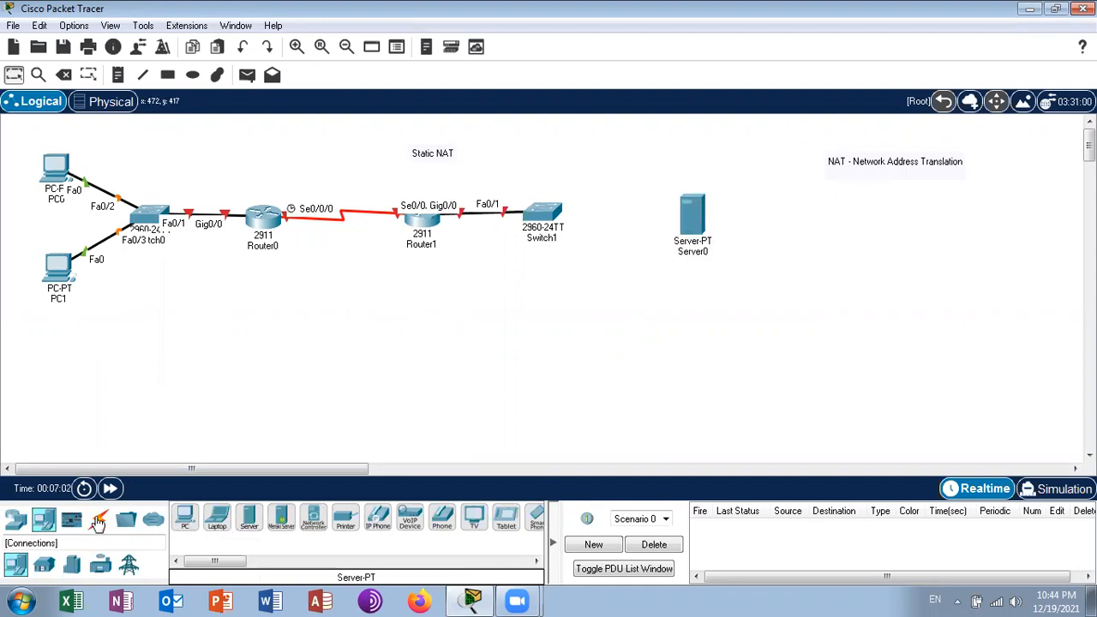
left_click(99, 520)
left_click(184, 517)
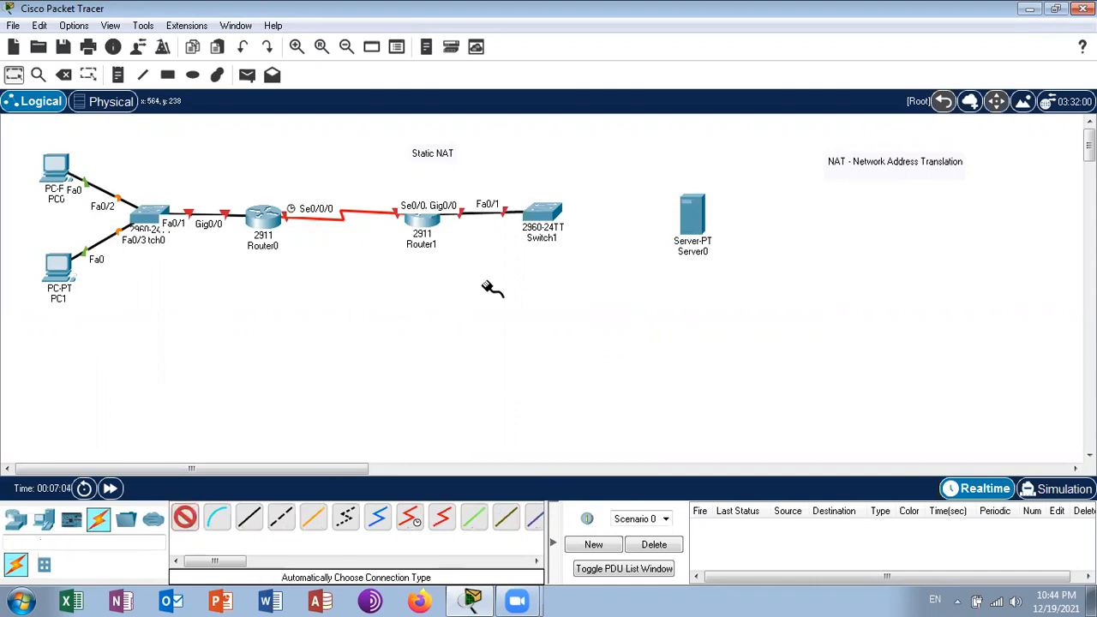
left_click(551, 209)
left_click(691, 216)
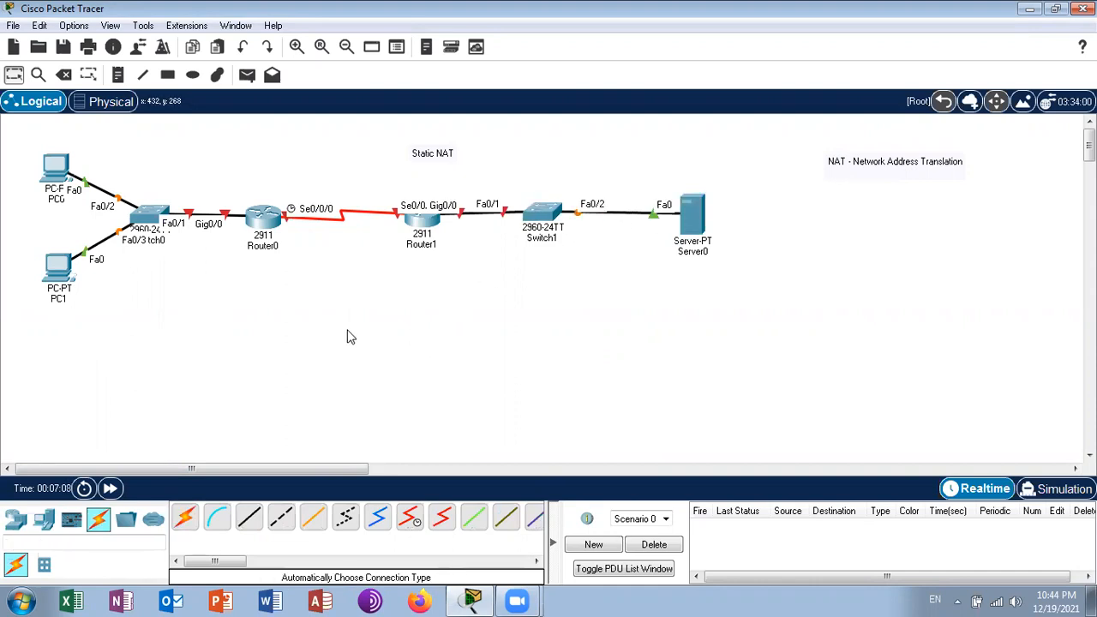
- Open Router0's command line, decline the initial configuration dialog and enter privileged mode
left_click(263, 218)
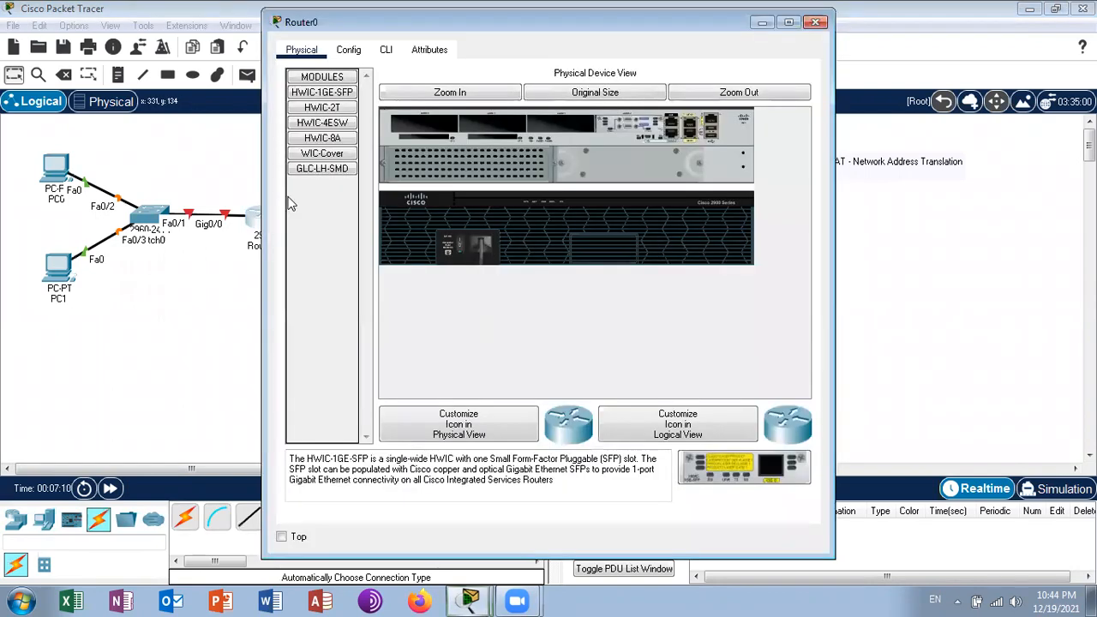
left_click(386, 49)
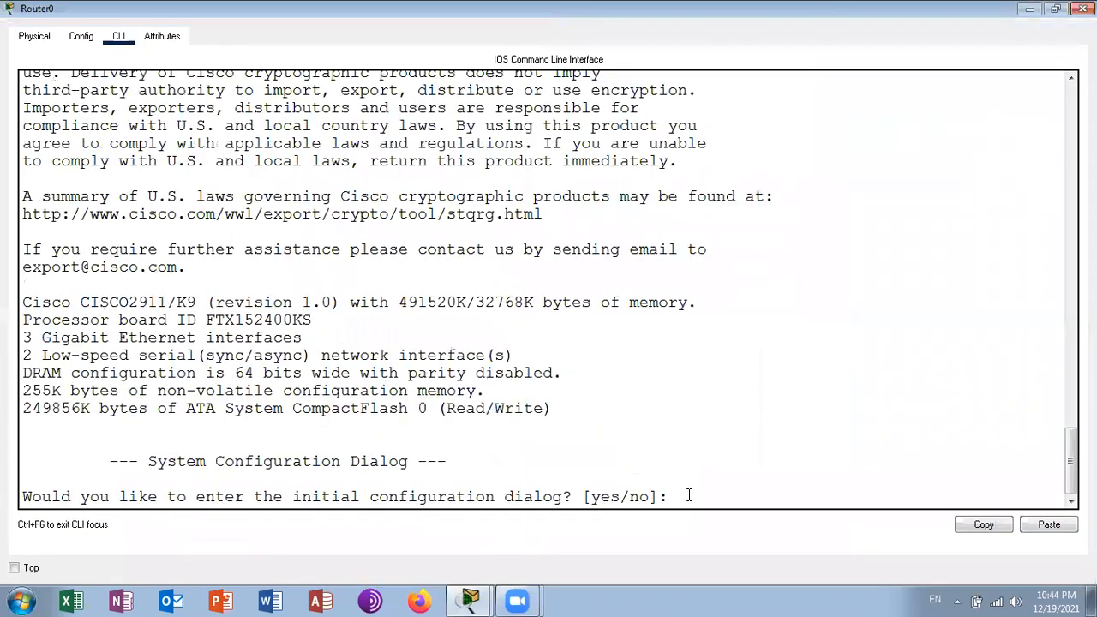
type("n")
key("Return")
key("Return")
key("Return")
key("Return")
type("en")
key("Return")
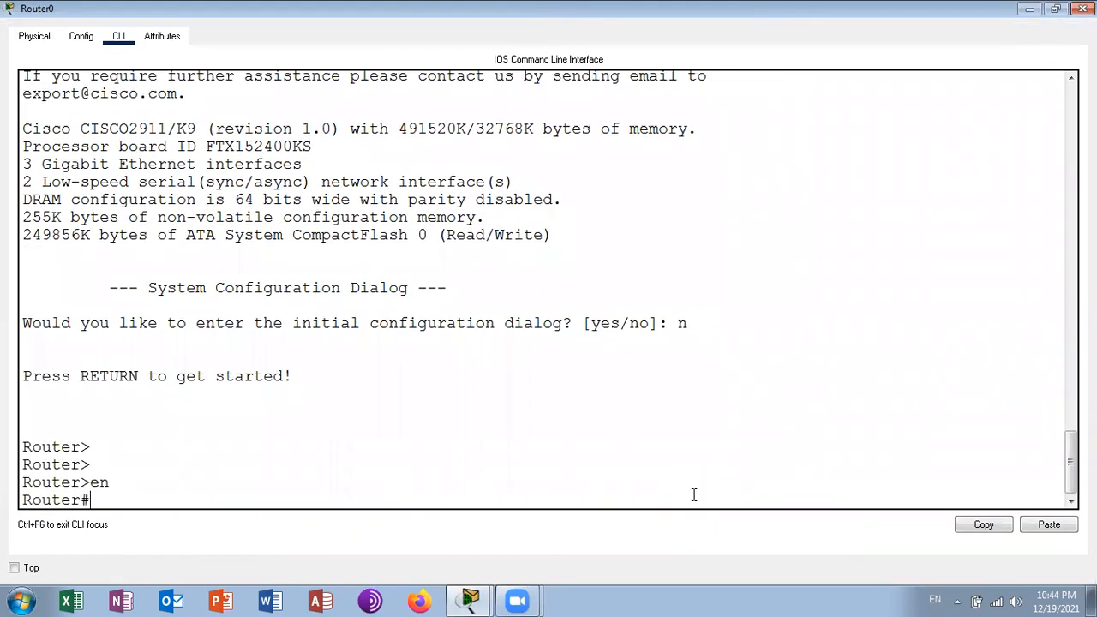
- Assign IP address 10.0.0.1 with mask 255.255.255.0 to Router0's g0/0 interface in configuration mode
type("conft")
key("Return")
type("int g0/0")
key("Return")
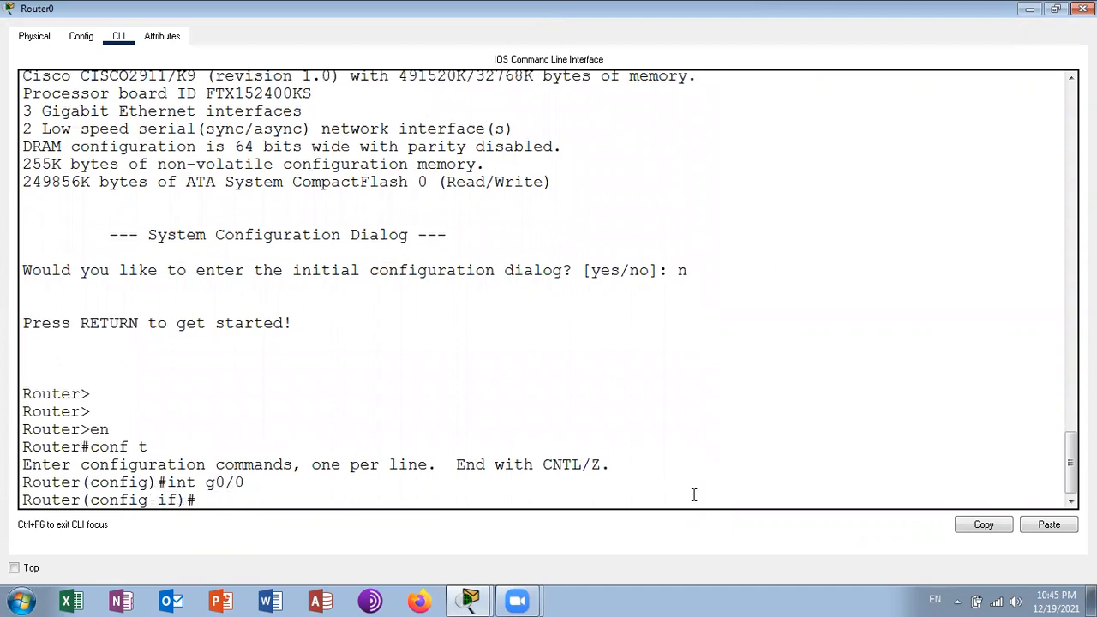
type("ip add")
key("Tab")
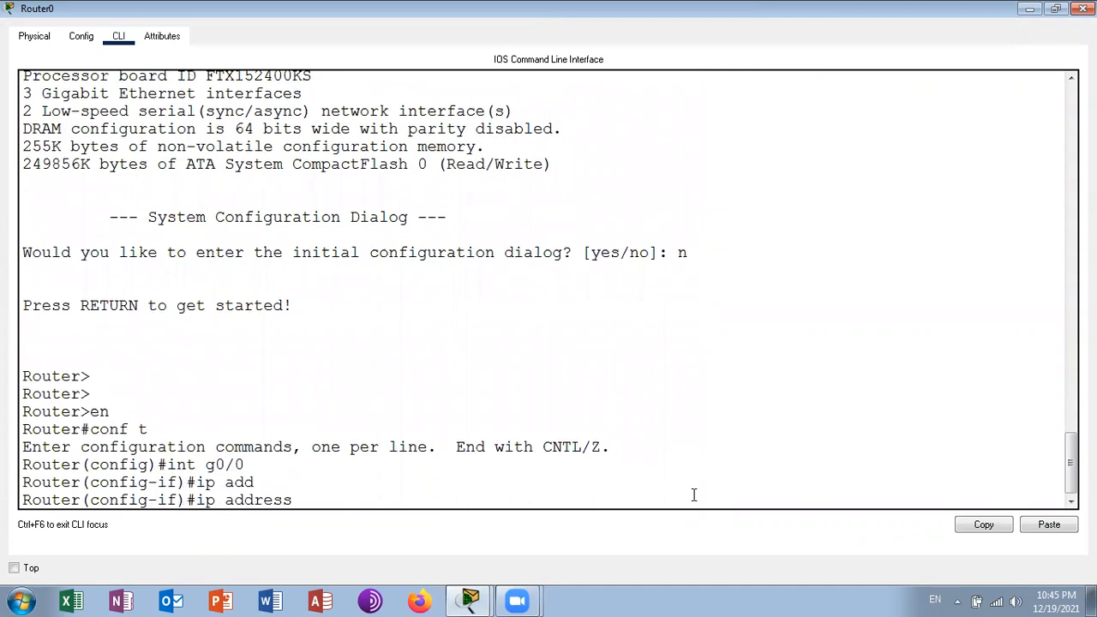
type("10.0.0.1 255.255.255.0")
key("Return")
- Enable Router0's g0/0 interface with no shutdown
type("no sh")
key("Tab")
key("Return")
key("Return")
key("Return")
key("Return")
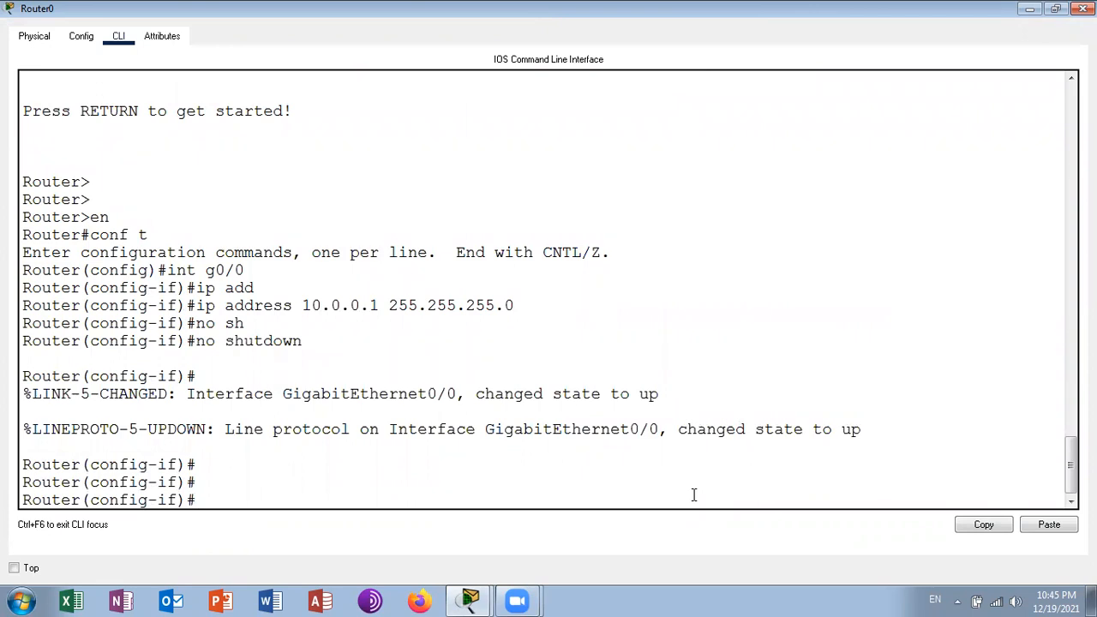
- Leave configuration mode on Router0, save the configuration with wr and close the router's window
type("int")
key("BackSpace")
key("BackSpace")
key("BackSpace")
key("ctrl+z")
key("Return")
type("wr")
key("Return")
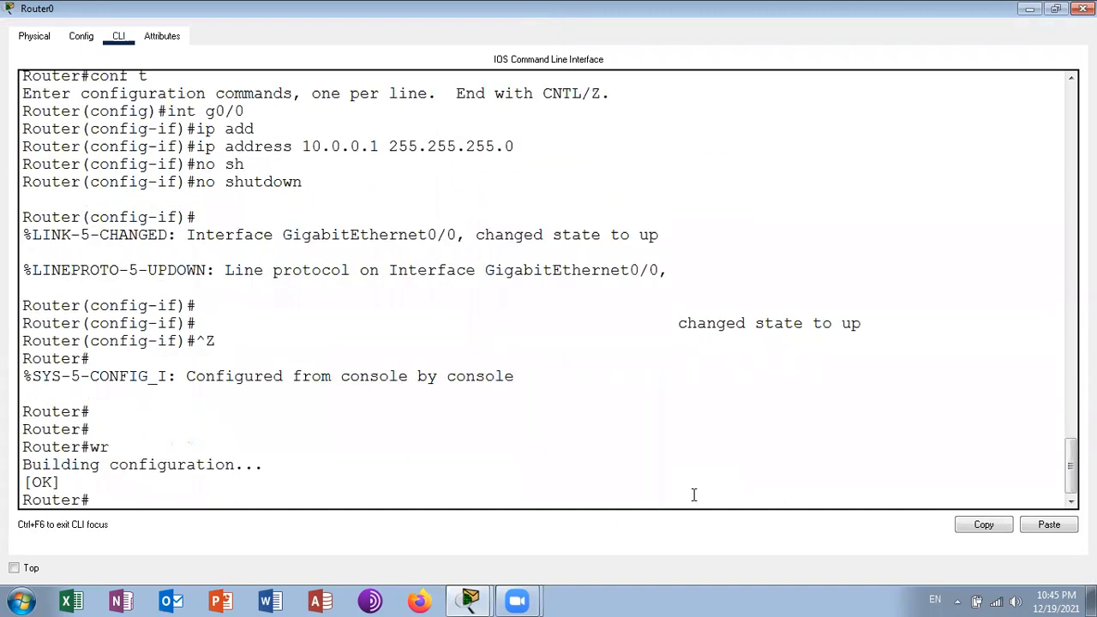
left_click(1084, 9)
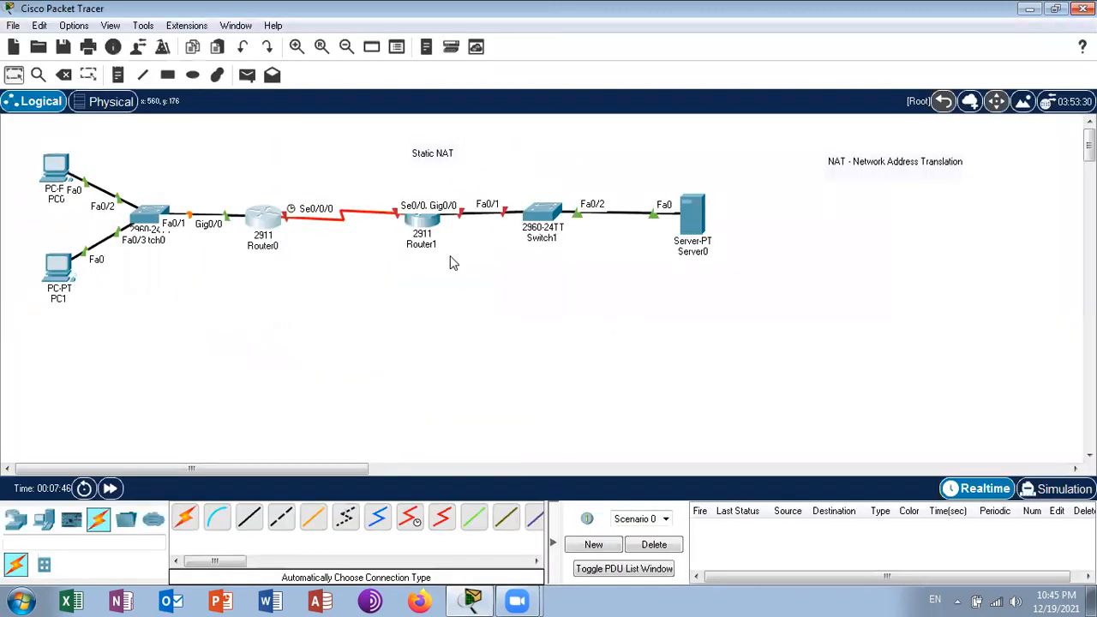
- Configure PC0 with static IPv4 address 10.0.0.2, subnet mask 255.255.255.0 and default gateway 10.0.0.1
left_click(62, 170)
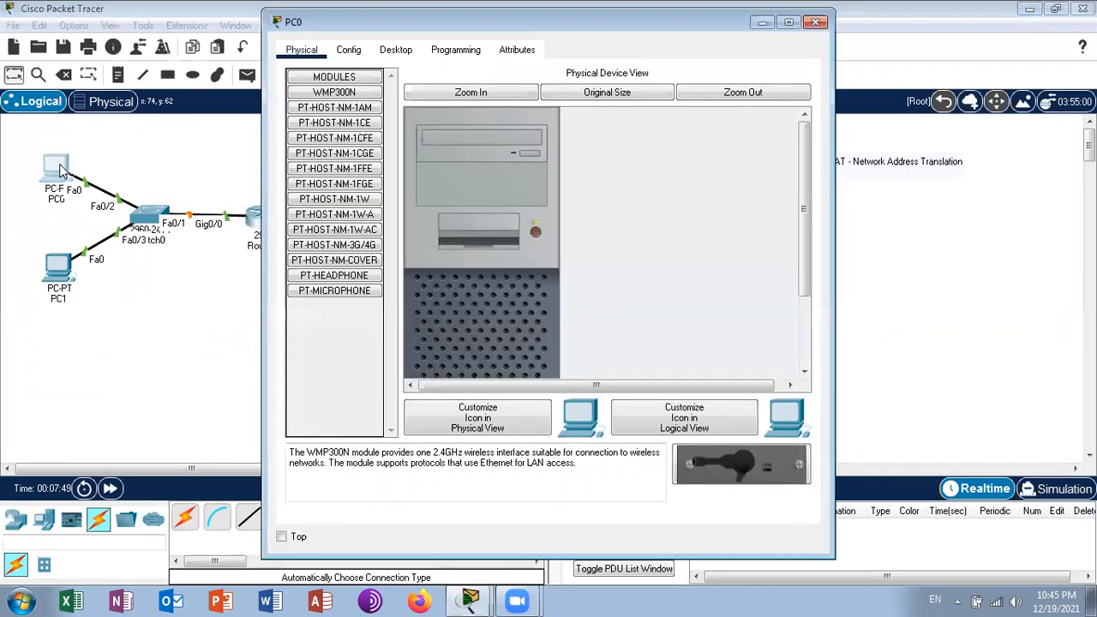
left_click(398, 51)
left_click(311, 134)
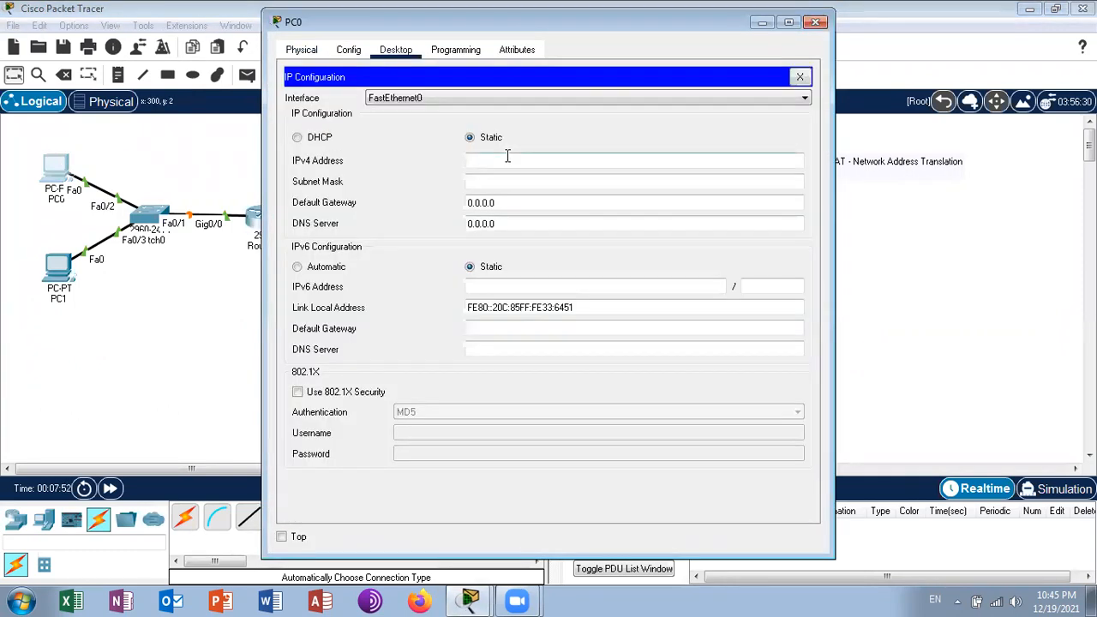
type("10.0.0.2")
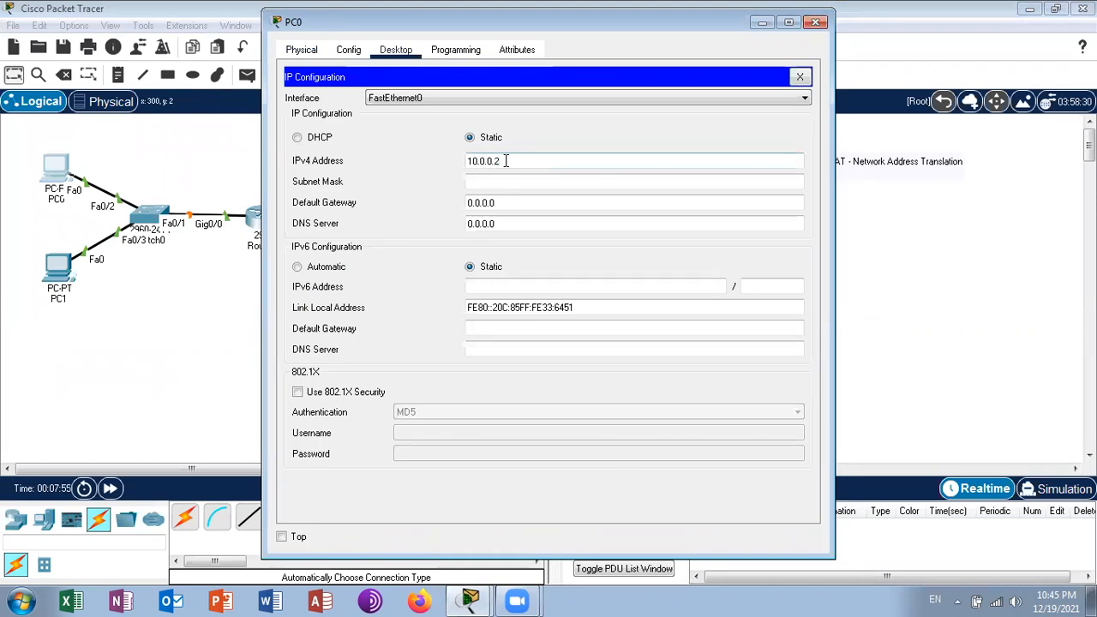
key("Tab")
type("255.255")
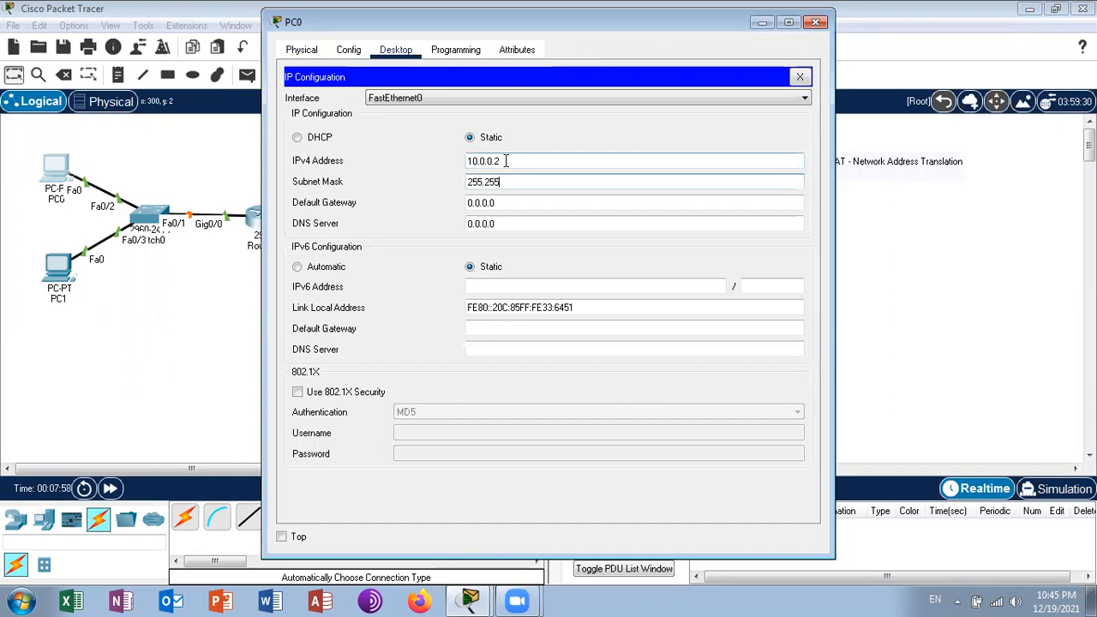
type(".255.0")
key("Tab")
type("10.0.0.1")
left_click(800, 78)
- Ping 10.0.0.1 from PC0's command prompt, and close PC0's window
left_click(660, 114)
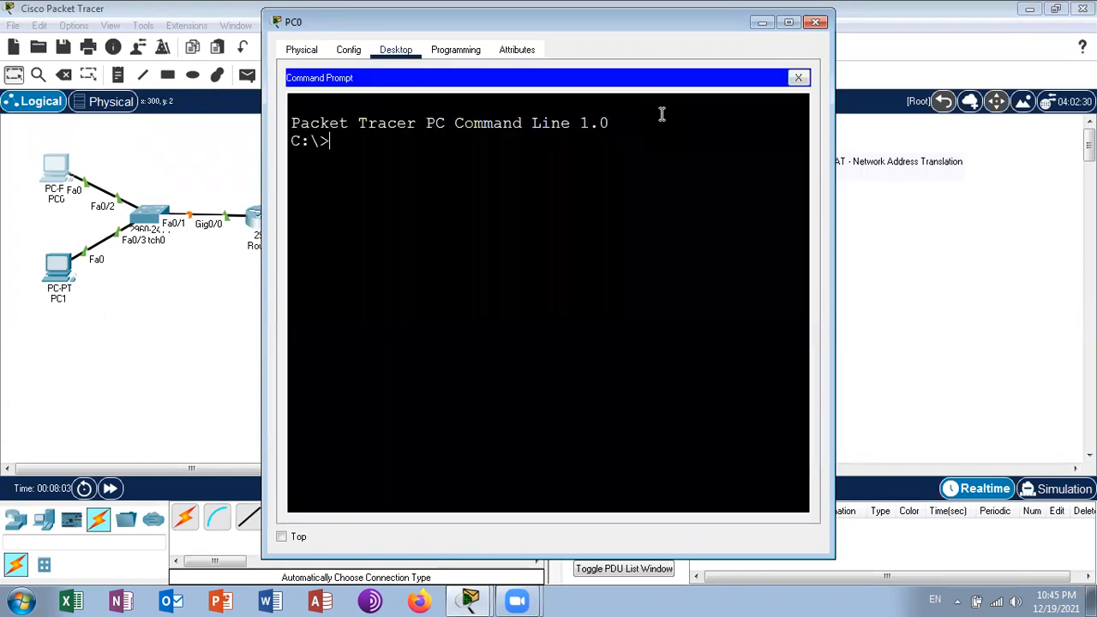
type("pig")
key("BackSpace")
key("BackSpace")
type("ng 10.0.0.1")
key("Return")
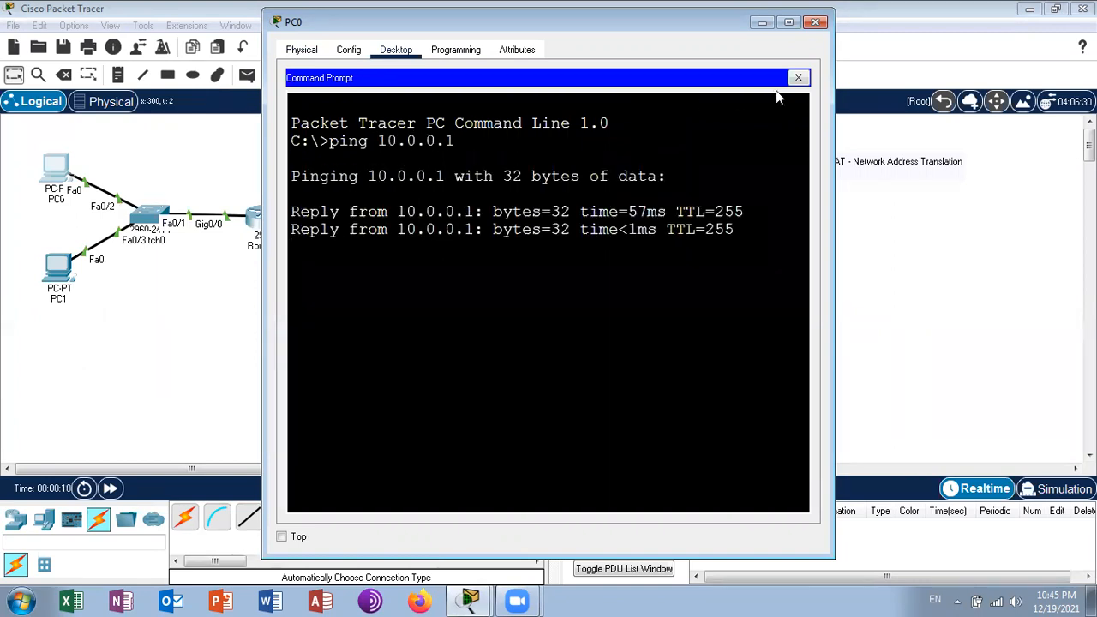
left_click(799, 77)
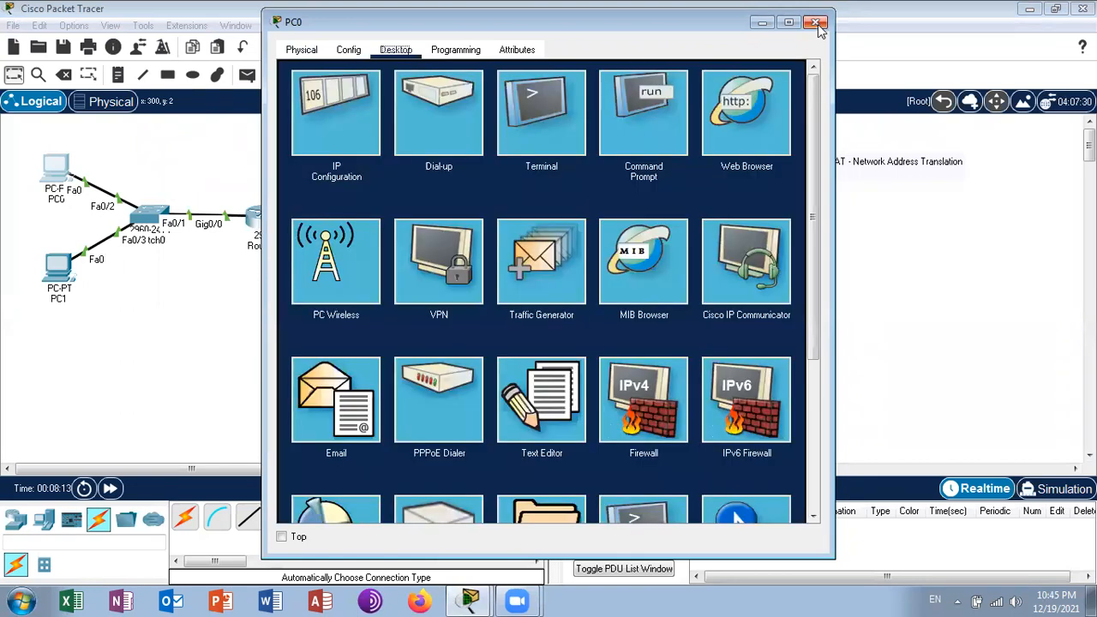
left_click(817, 23)
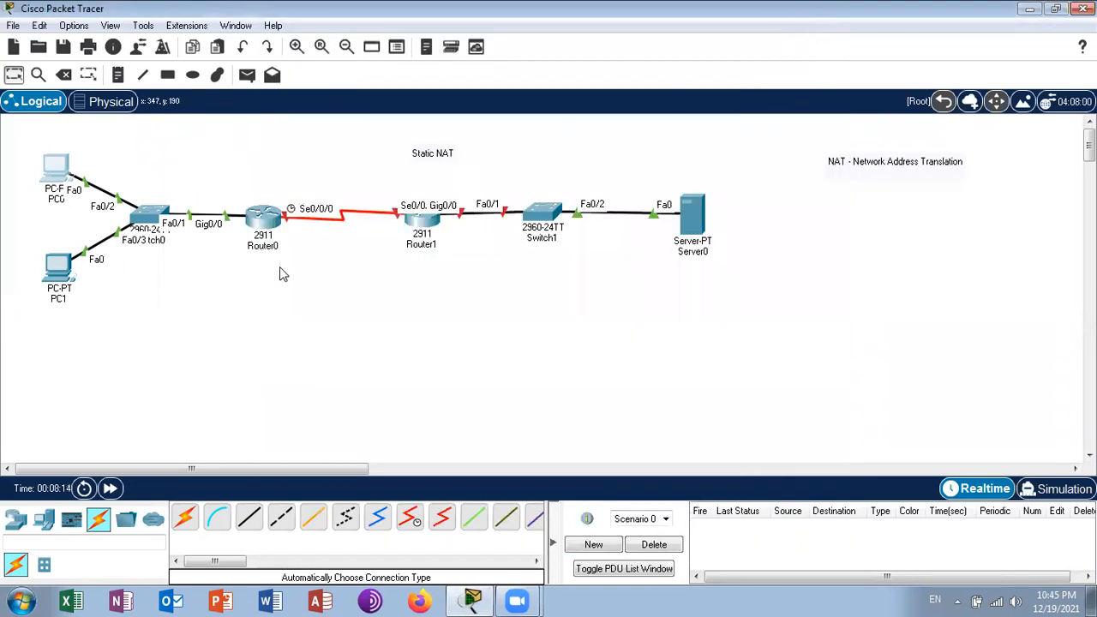
- Configure PC1 with static IPv4 address 10.0.0.3, subnet mask 255.255.255.0 and default gateway 10.0.0.1, and close PC1's window
left_click(60, 266)
left_click(395, 51)
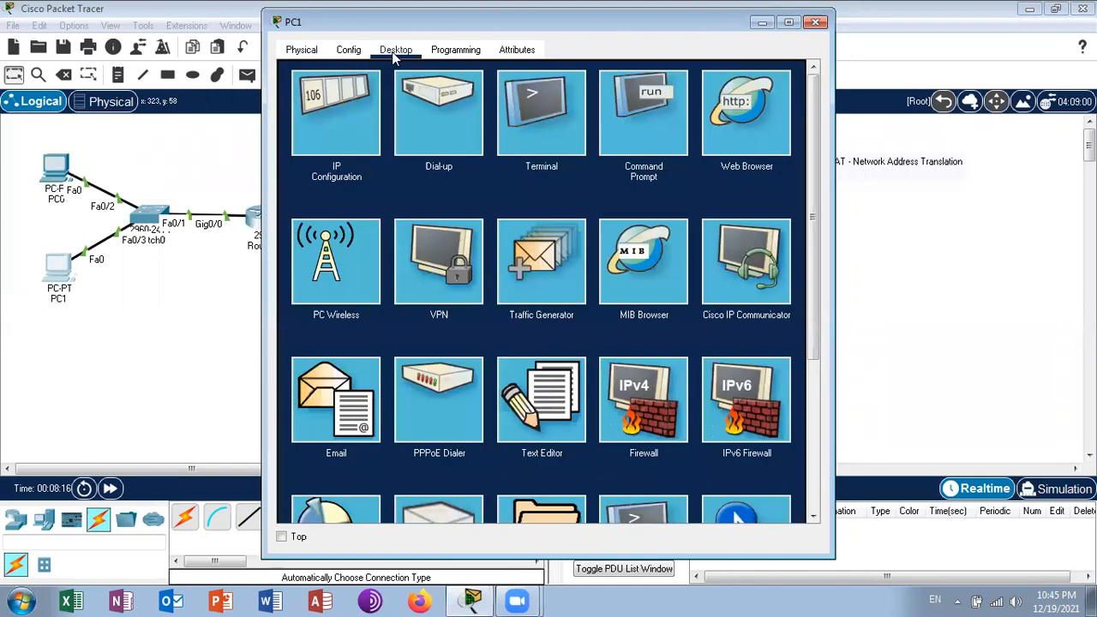
left_click(338, 114)
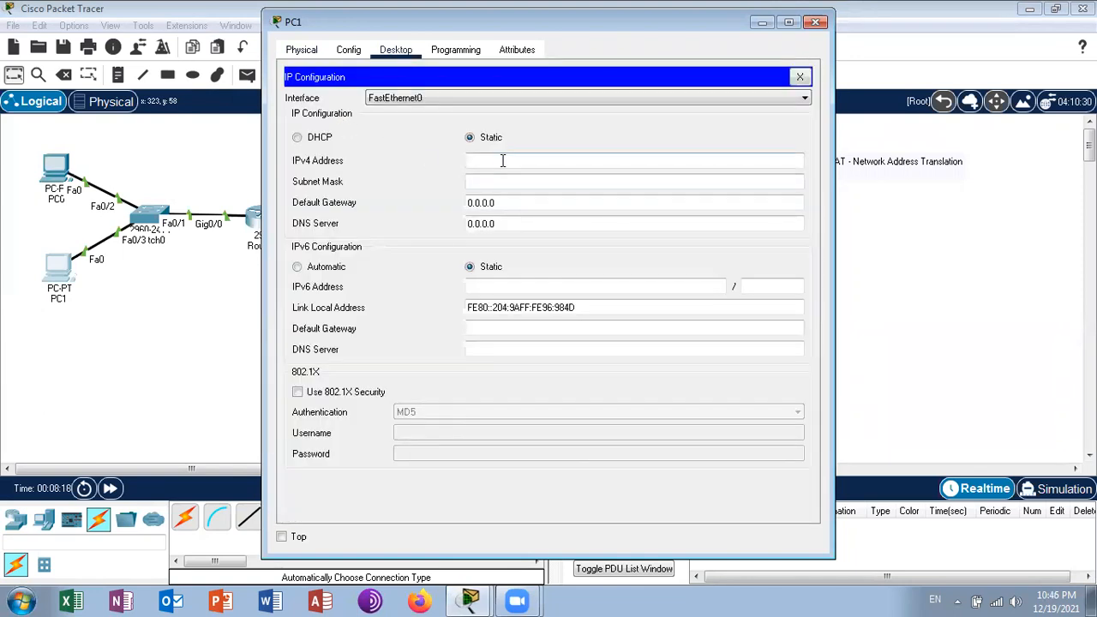
type("10.0.0.3")
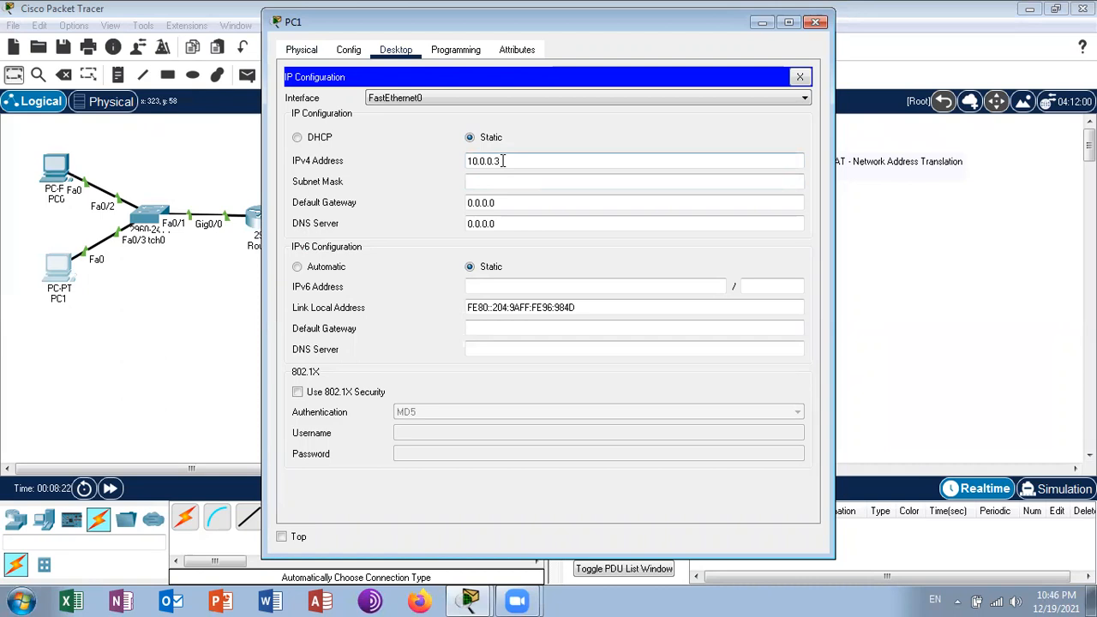
key("Tab")
type("255")
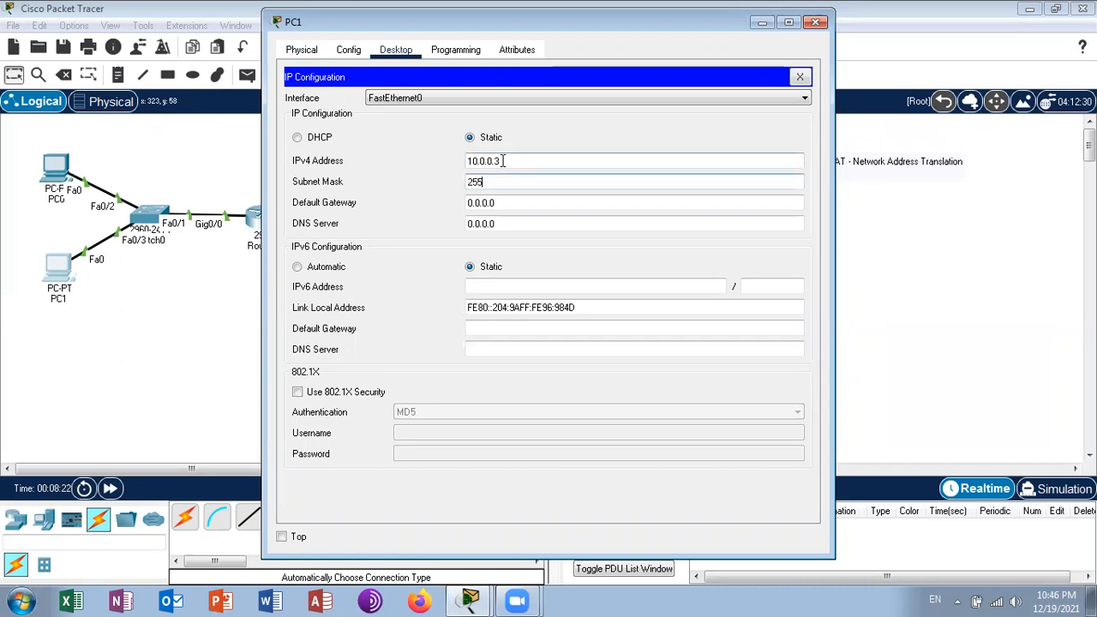
type(".255.255.0")
key("Tab")
type("10.0.0.1")
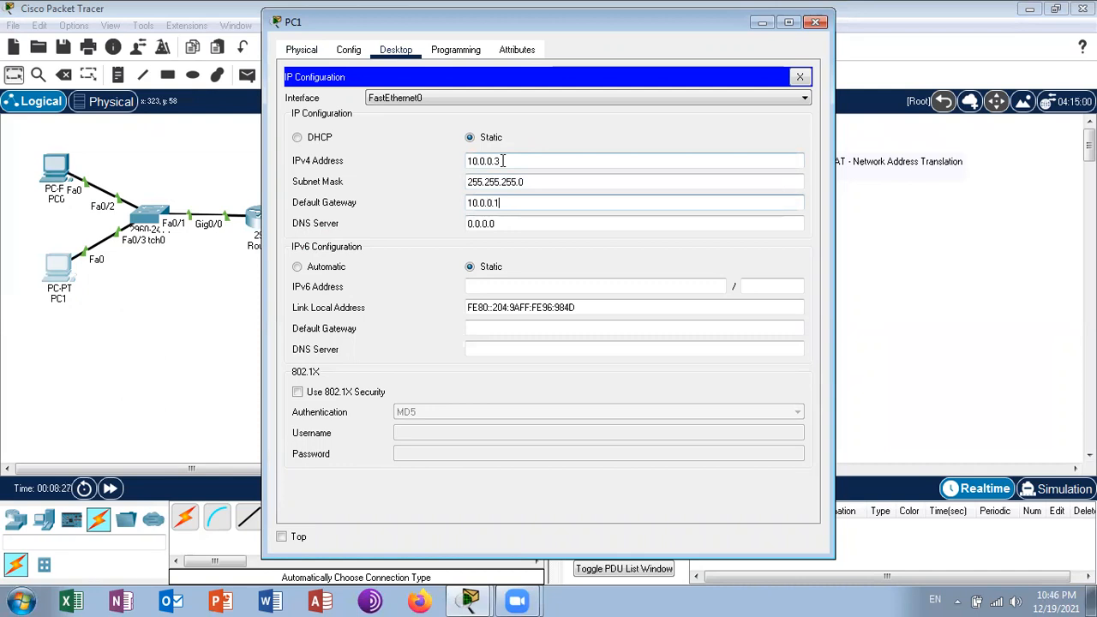
left_click(799, 77)
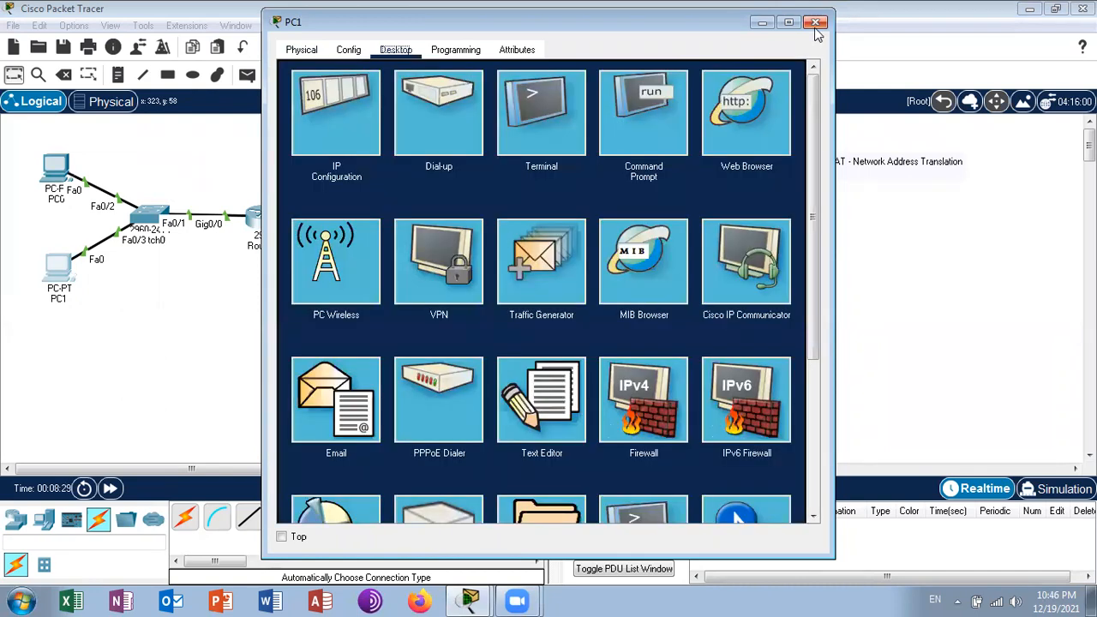
left_click(815, 22)
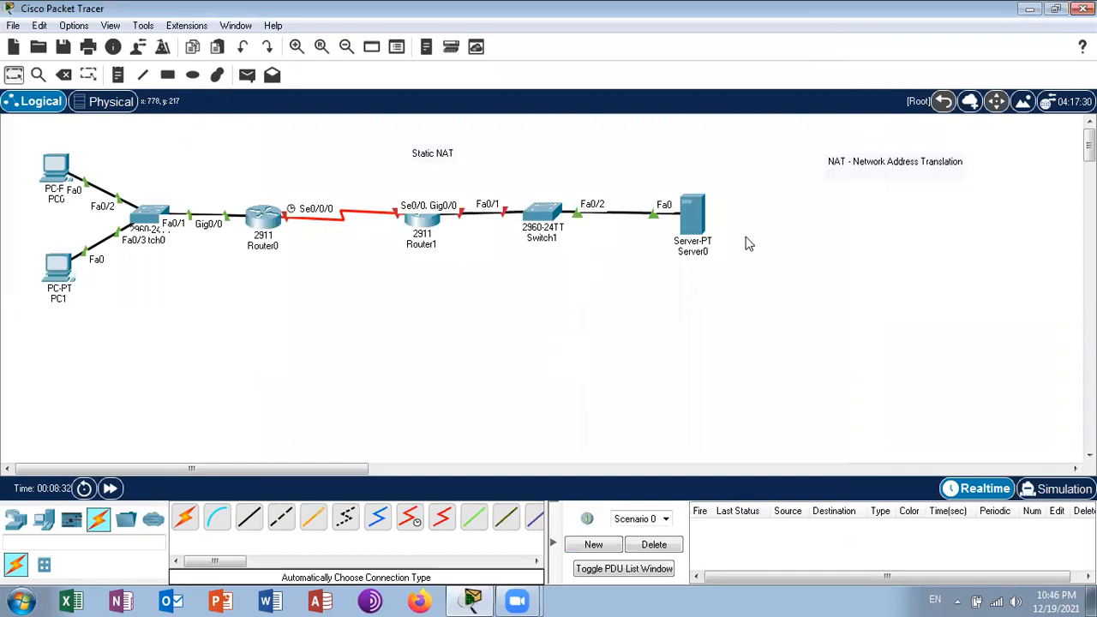
- Add the line 200.0.0.1/24 to the "NAT - Network Address Translation" note in the workspace
double_click(913, 167)
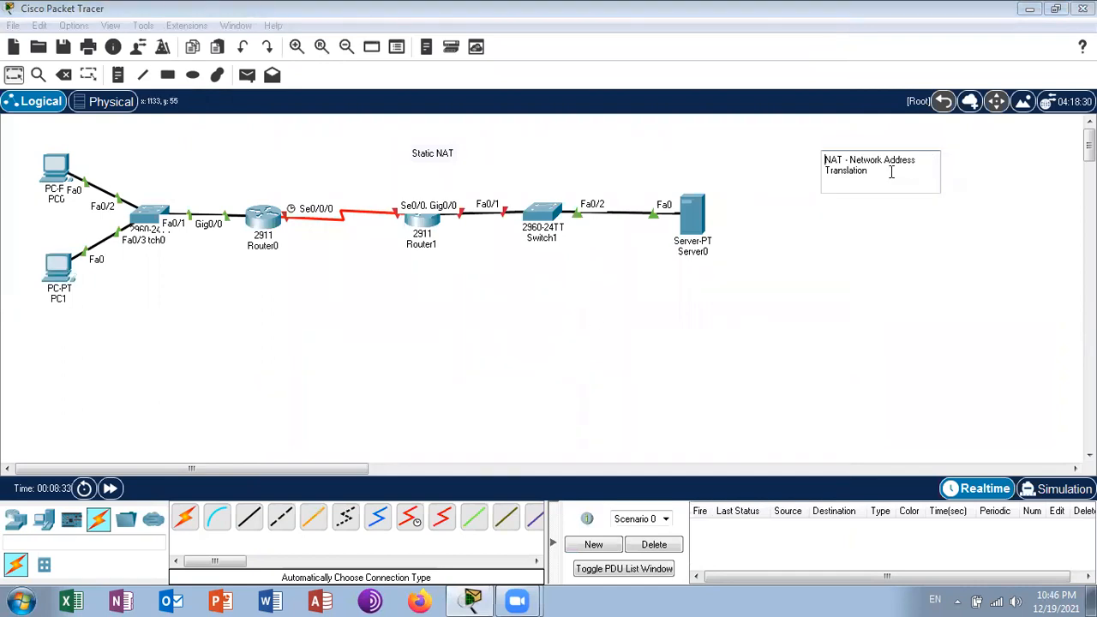
key("Return")
key("Return")
type("200.0.0.1/24")
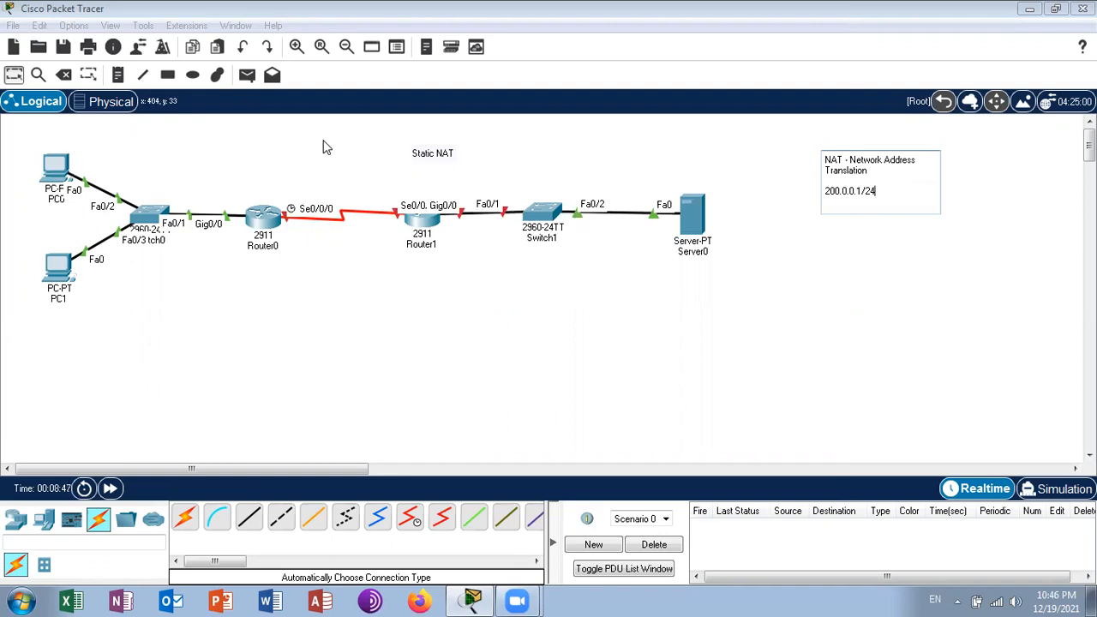
left_click(21, 76)
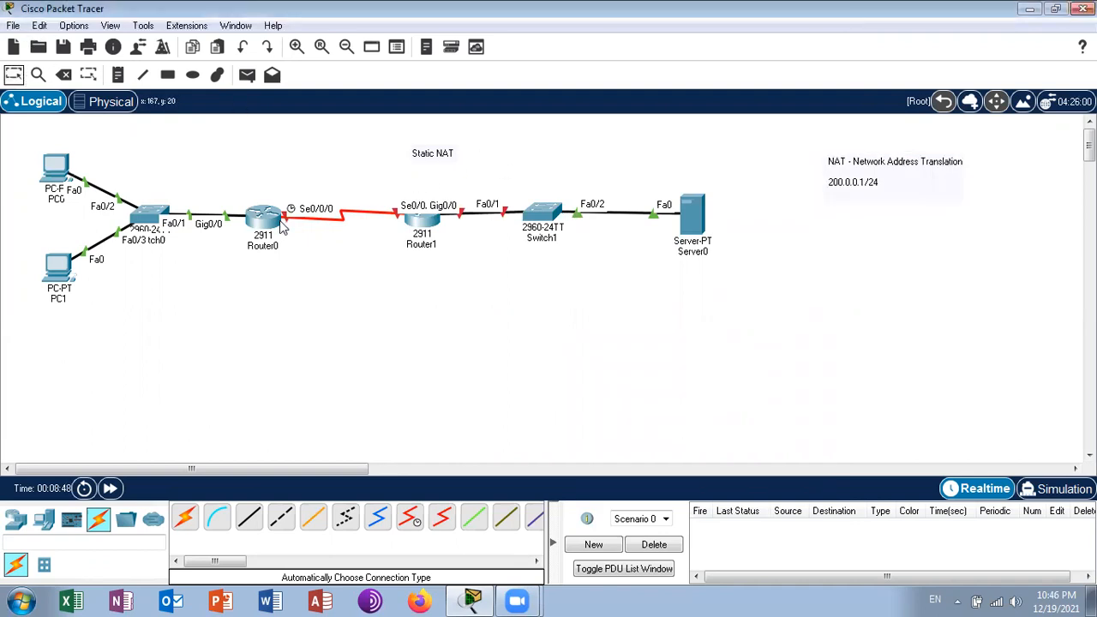
- Open Router0's command line maximized and enter configuration mode for interface s0/0/0
left_click(264, 220)
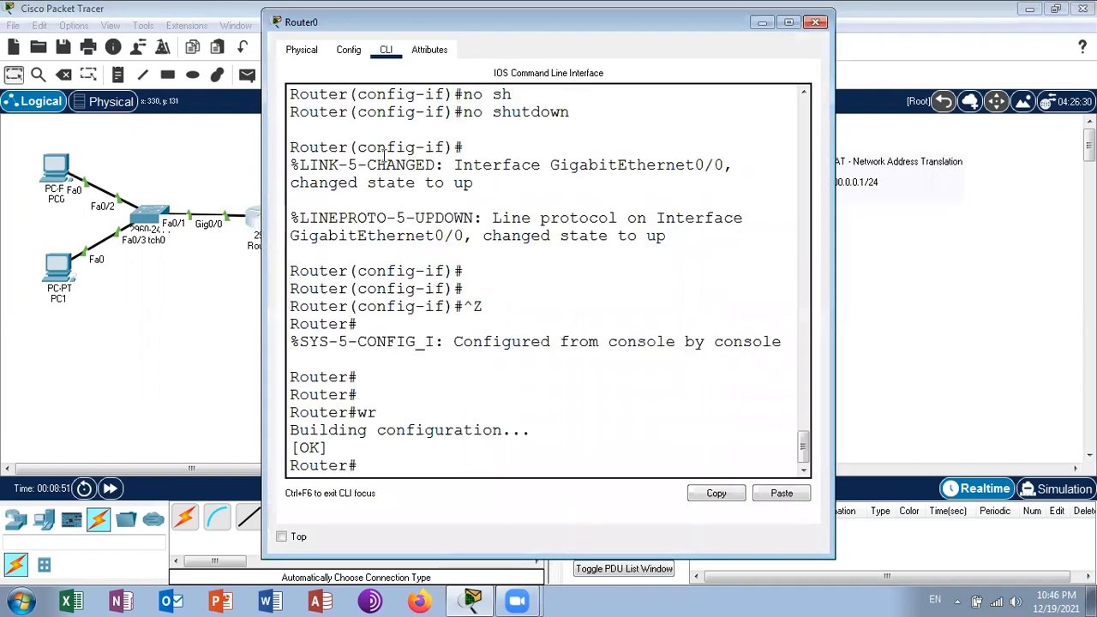
left_click(788, 24)
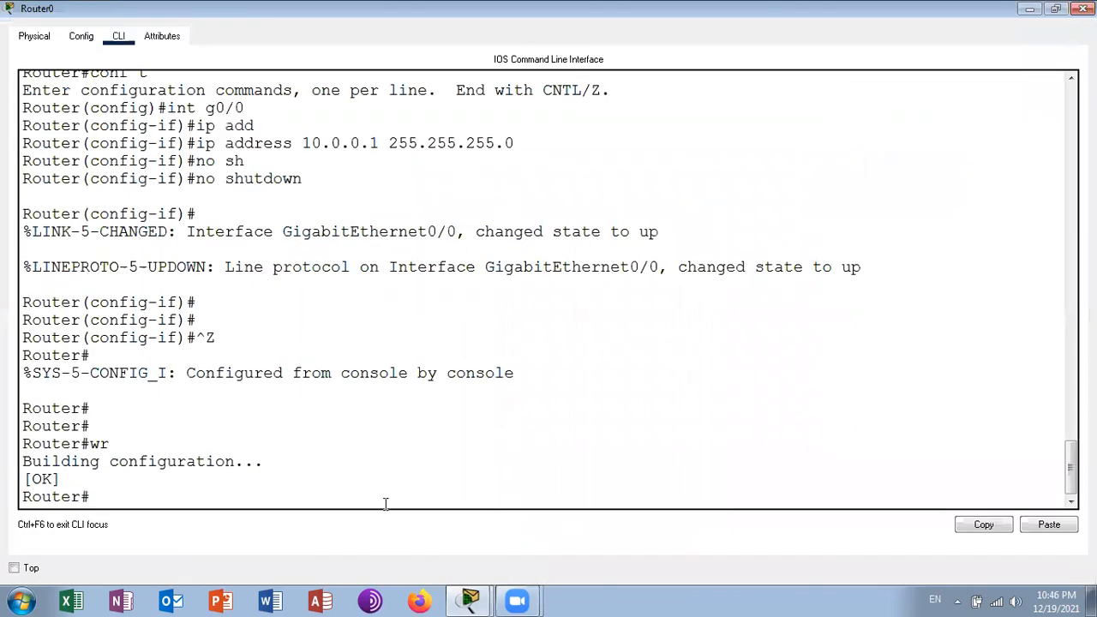
type("conf t")
key("Return")
type("i")
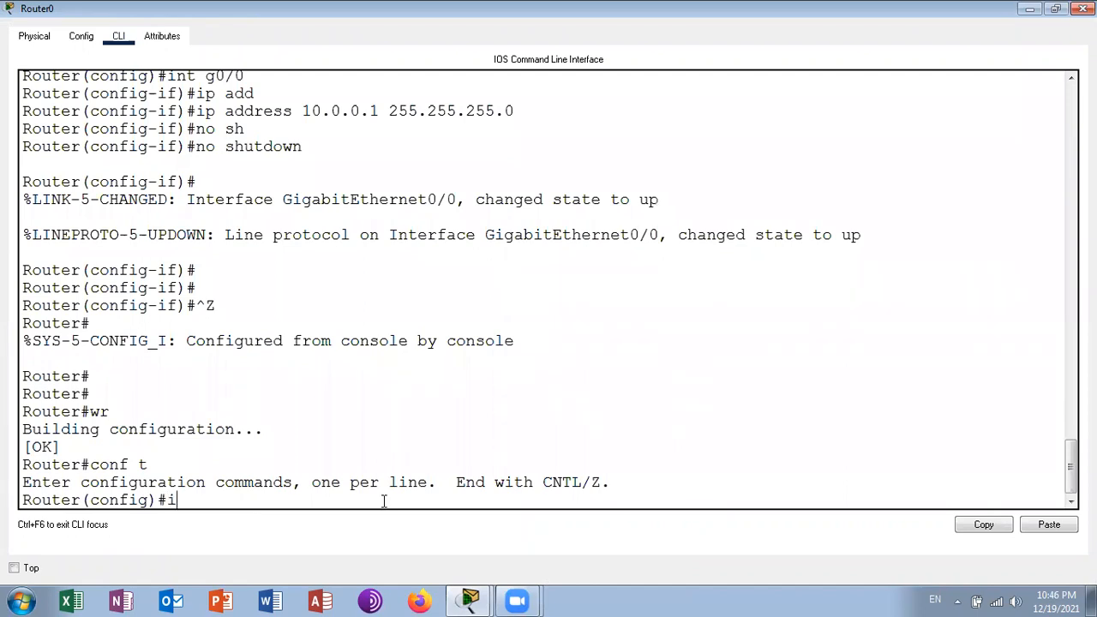
type("nt s0/0/0")
key("Return")
- Assign IP address 200.0.0.253 with mask 255.255.255.0 to Router0's s0/0/0 interface
type("ip add")
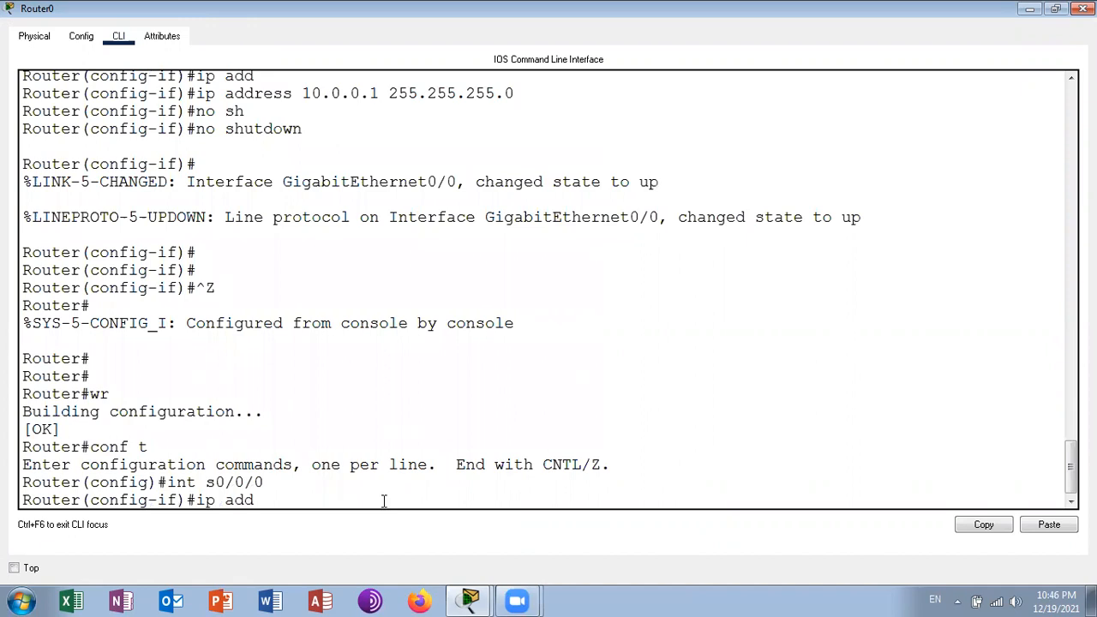
key("Tab")
type("200")
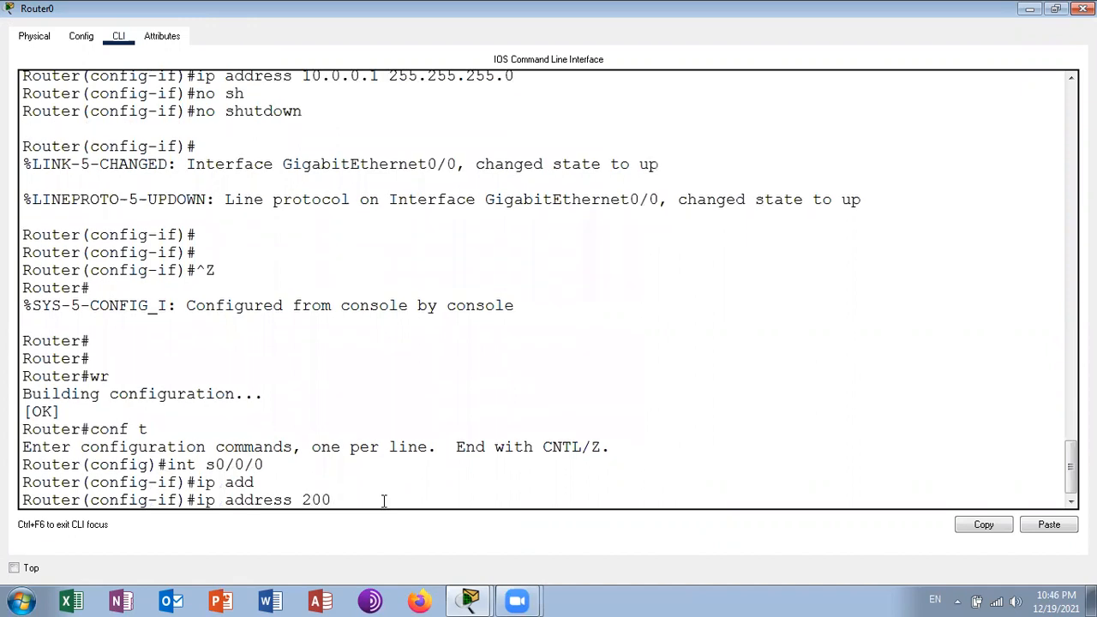
type(".")
key("alt+Tab")
key("alt+Tab")
type("0.0.253 255.255.255.0")
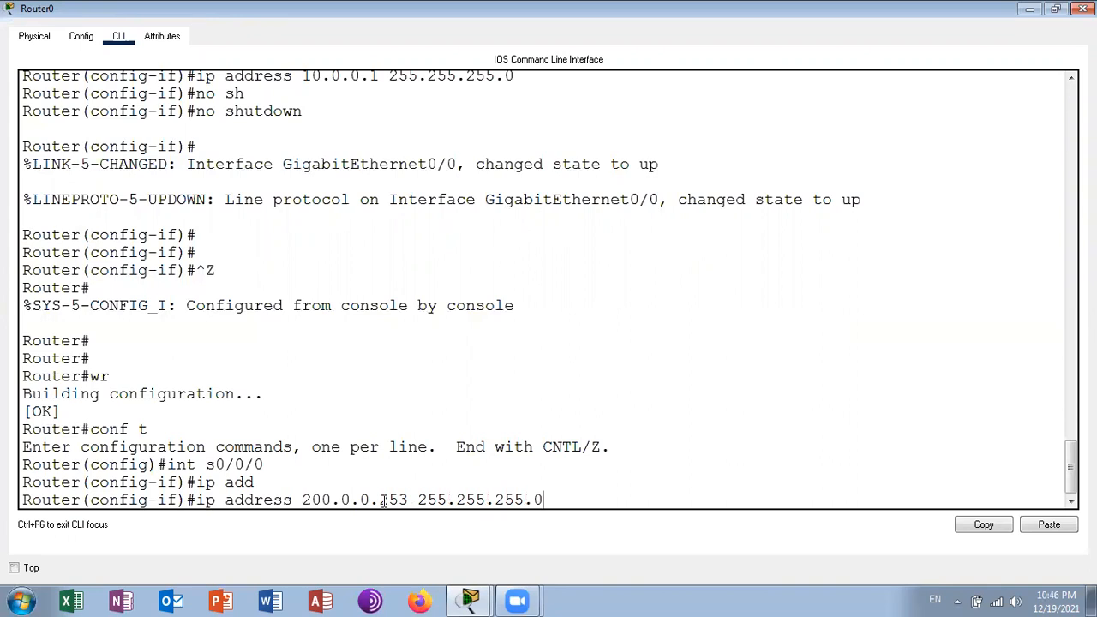
key("Return")
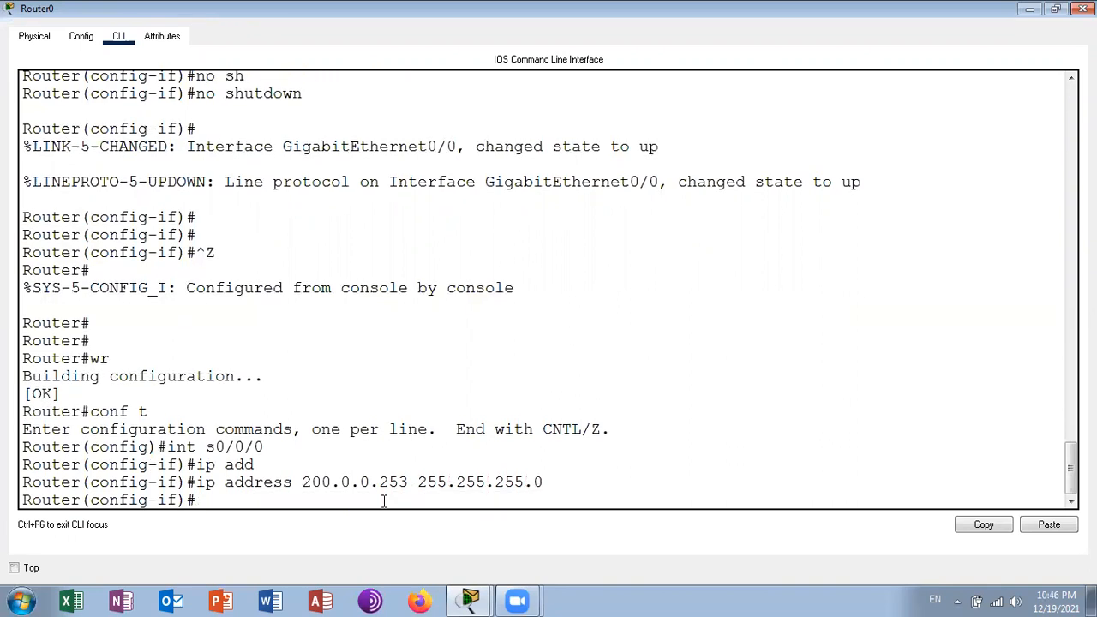
- Enable Router0's s0/0/0 interface with no shutdown
type("no sh")
key("Tab")
key("Return")
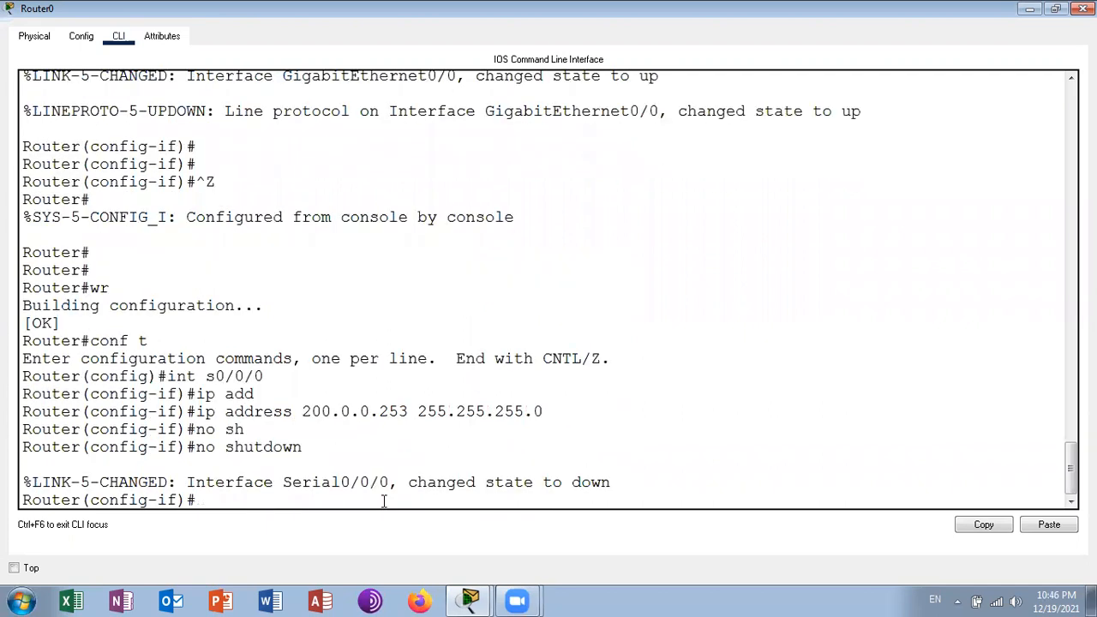
- Leave configuration mode on Router0, save the configuration with wr and close the router's window
key("ctrl+z")
key("Return")
type("wr")
key("Return")
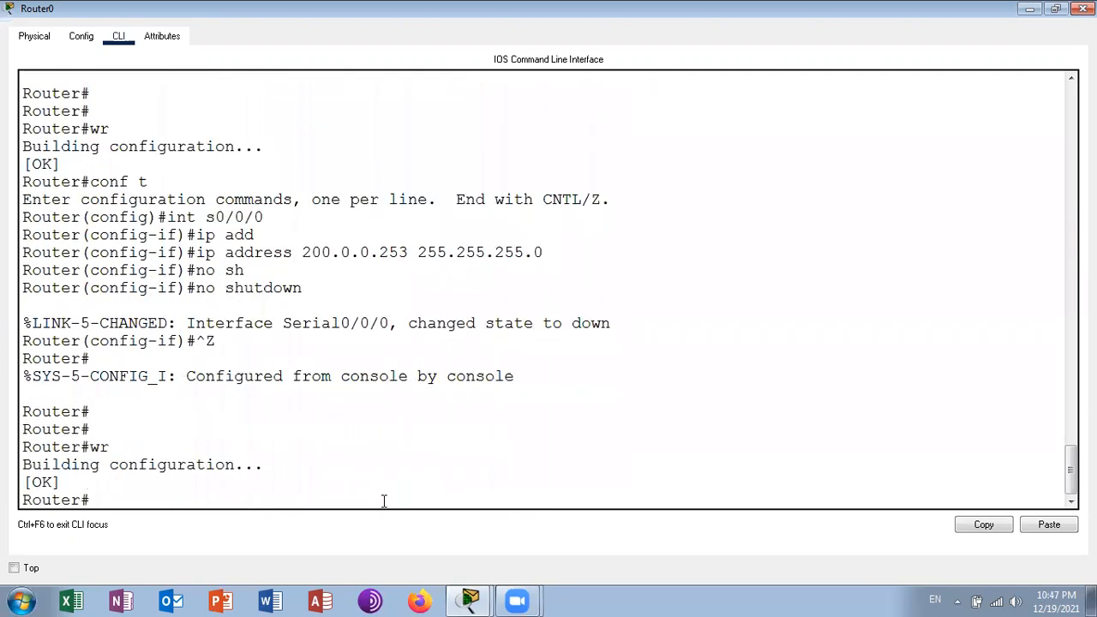
left_click(1084, 8)
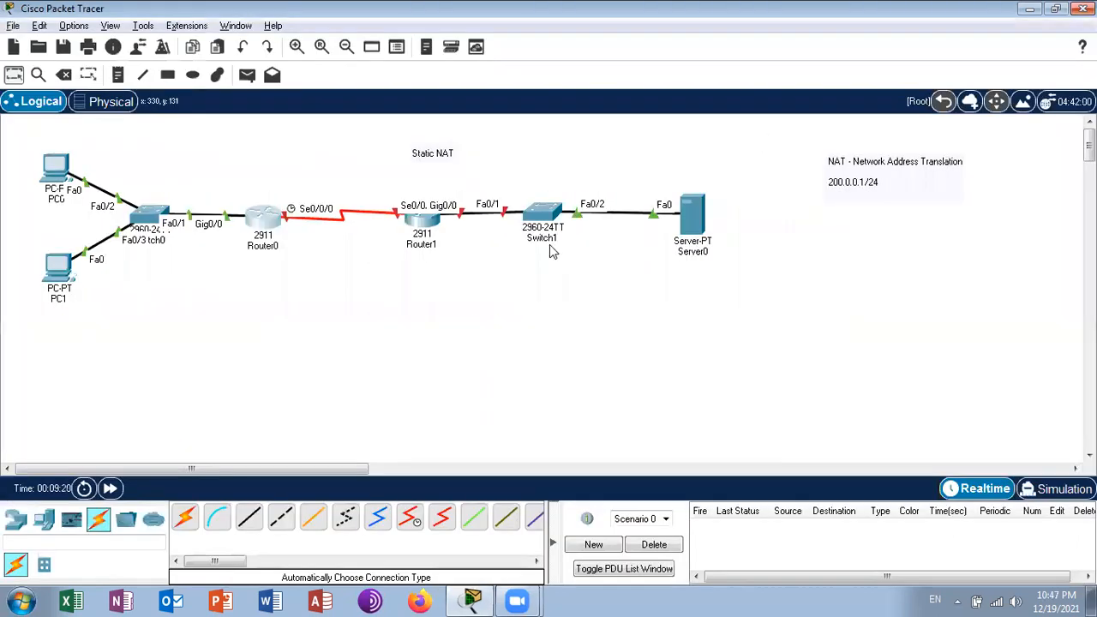
- Open Router1's command line maximized and decline the initial configuration dialog to reach the router prompt
left_click(429, 219)
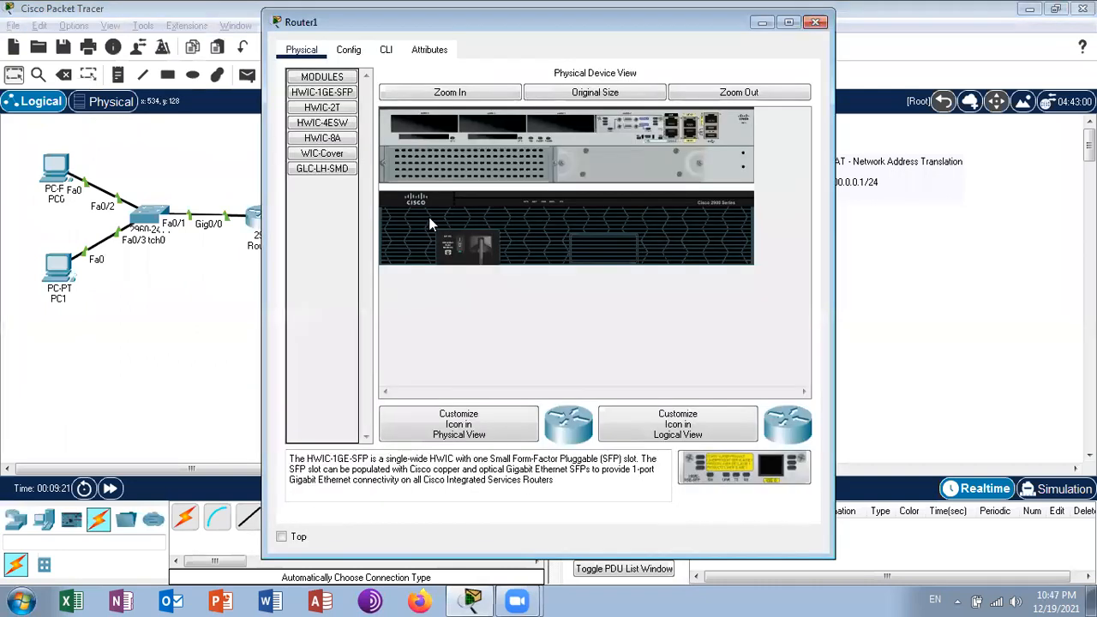
left_click(386, 51)
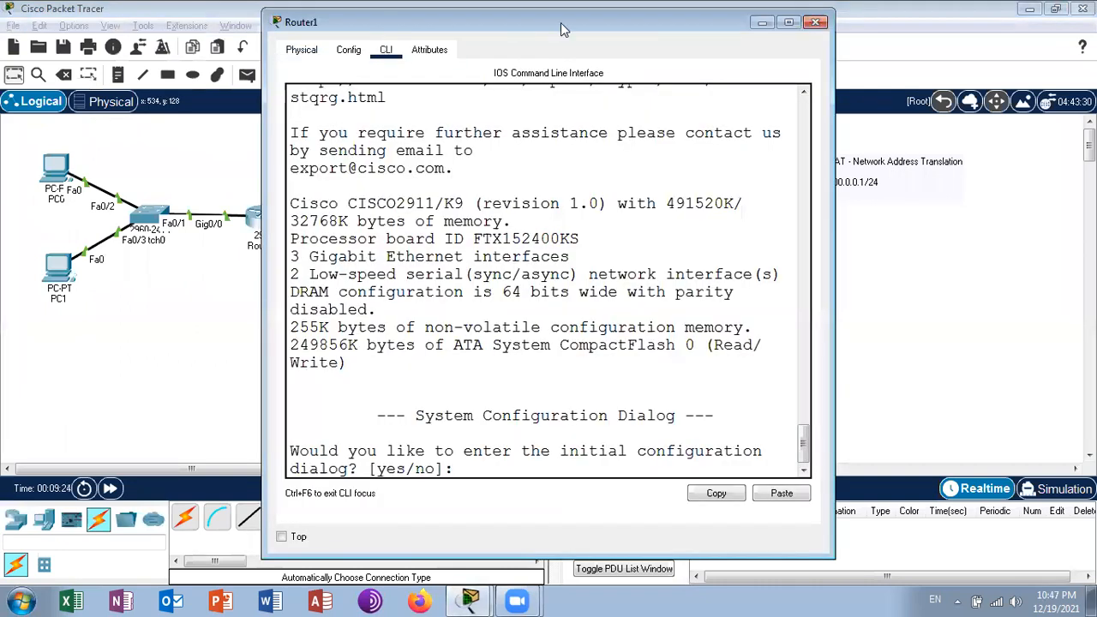
left_click(789, 21)
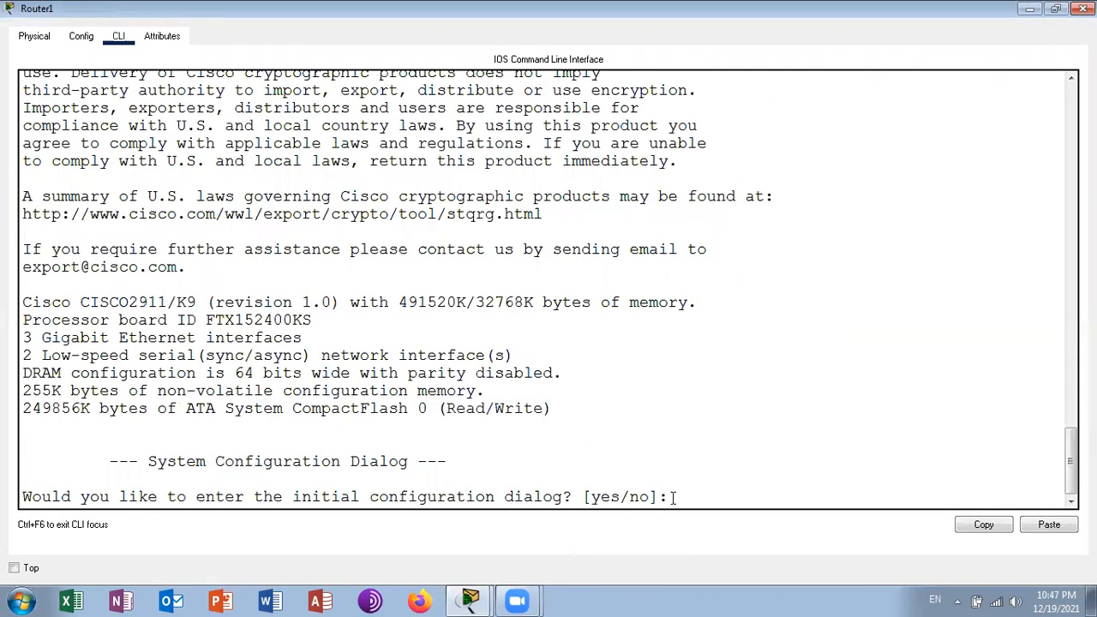
type("n")
key("Return")
key("Return")
key("Return")
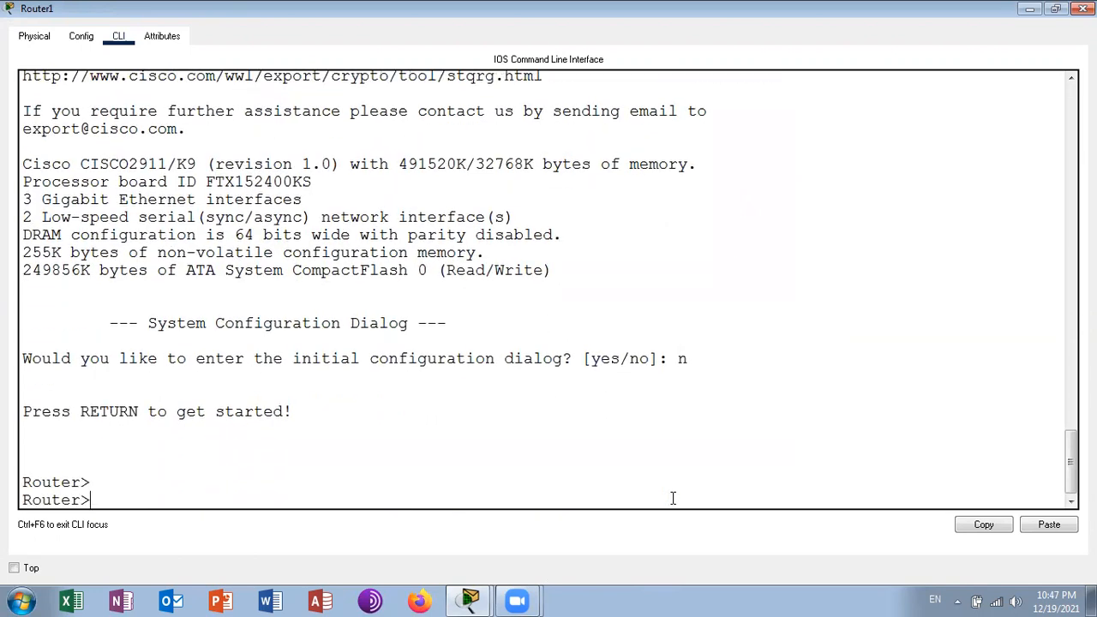
- Enter privileged mode and global configuration mode on Router1 with en and conf t
type("en")
key("Return")
type("cof t")
key("Return")
type("cn")
key("BackSpace")
type("inf")
key("BackSpace")
key("BackSpace")
type("onf t")
key("Return")
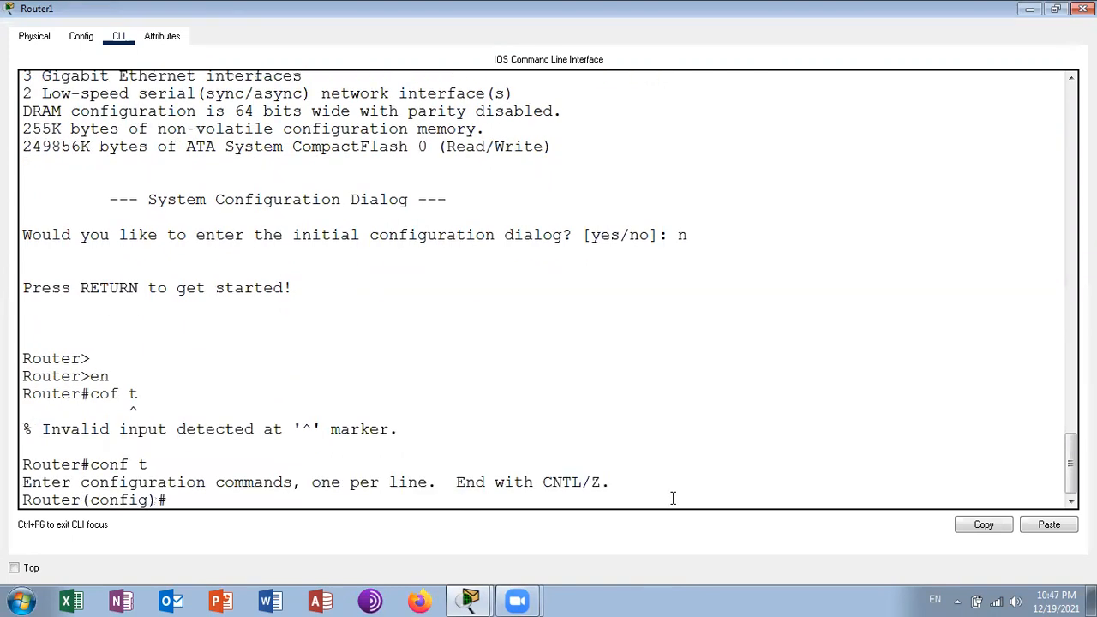
- Set Router1's hostname to ISP
type("ho")
key("Tab")
type("ISP")
key("Return")
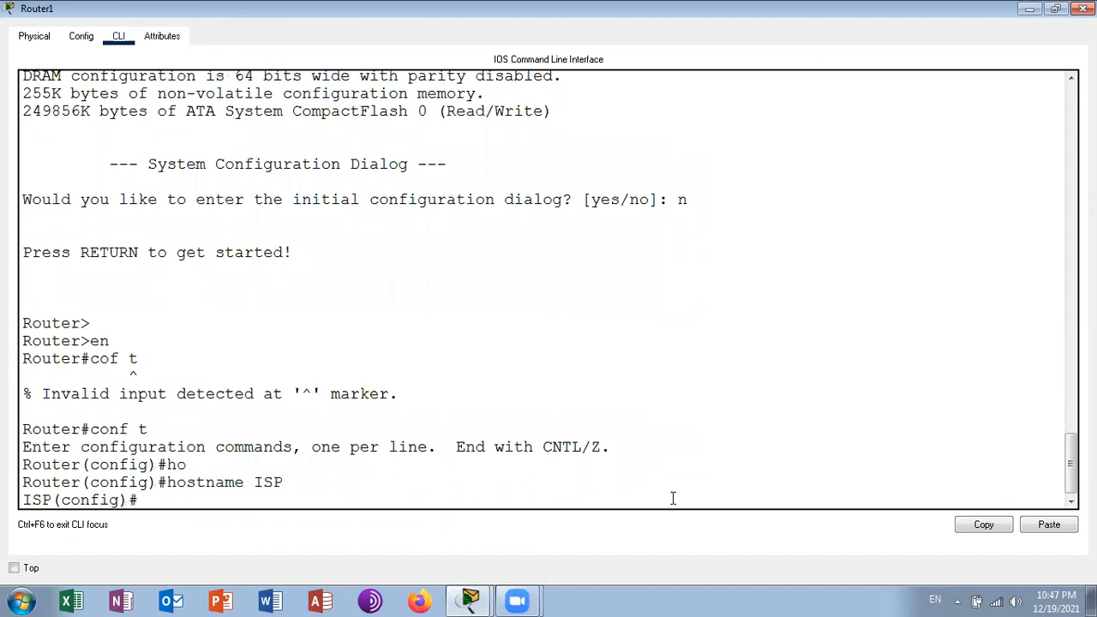
- Assign IP address 200.0.0.254 with mask 255.255.255.0 to the ISP router's s0/0/0 interface
type("int s0/0/0")
key("Return")
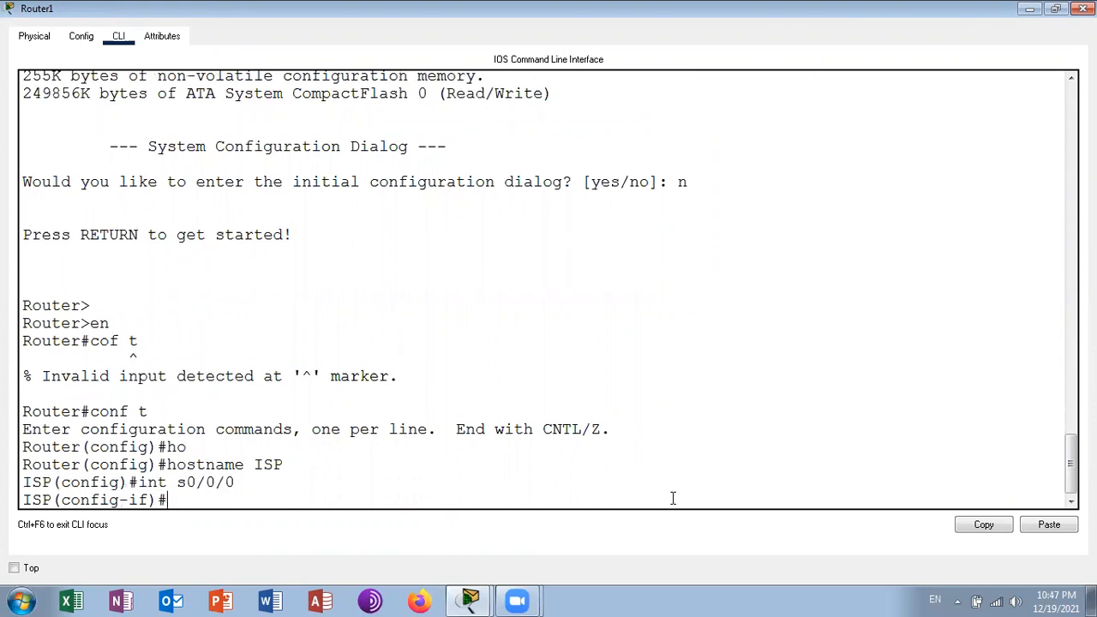
type("ip add")
key("Tab")
type("200.0.0")
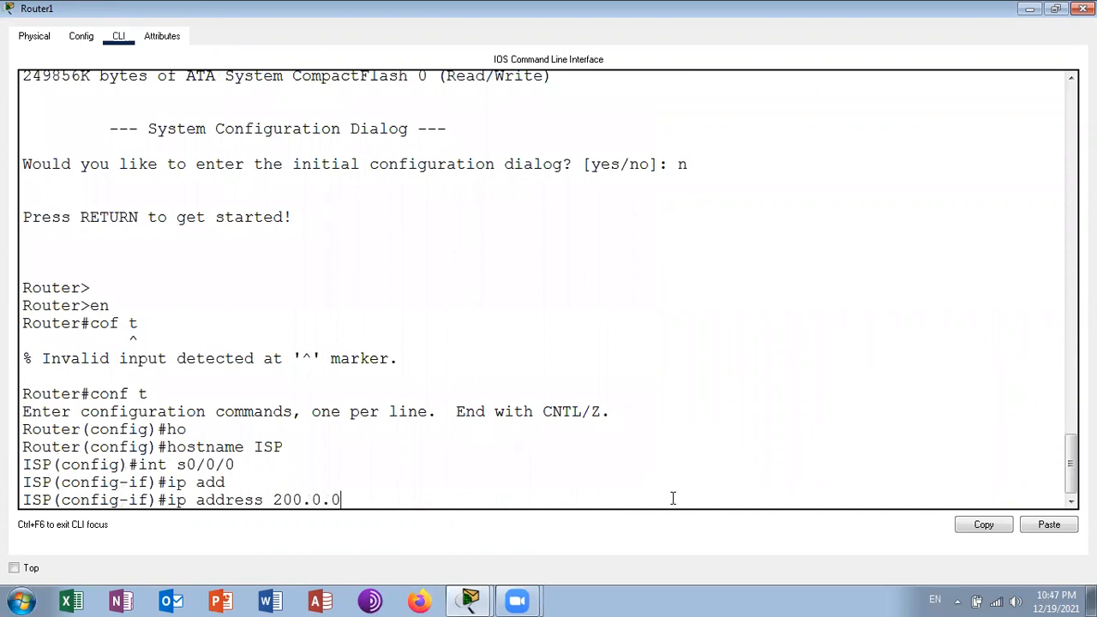
type(".254 255.255.255.0")
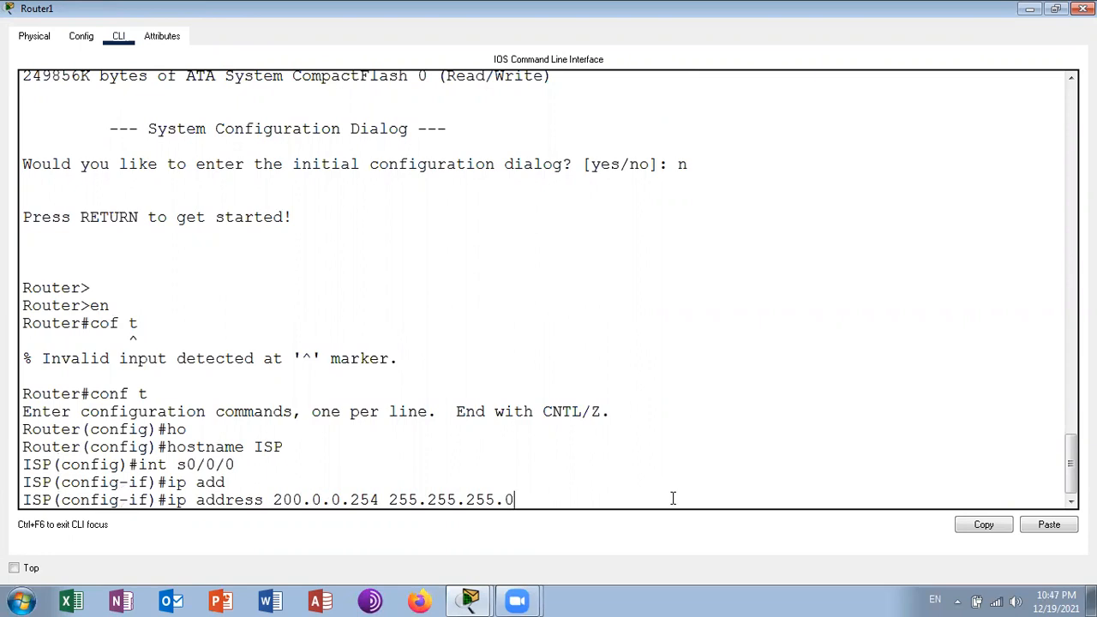
key("Return")
- Enable the ISP router's s0/0/0 interface with no shutdown
type("no sh")
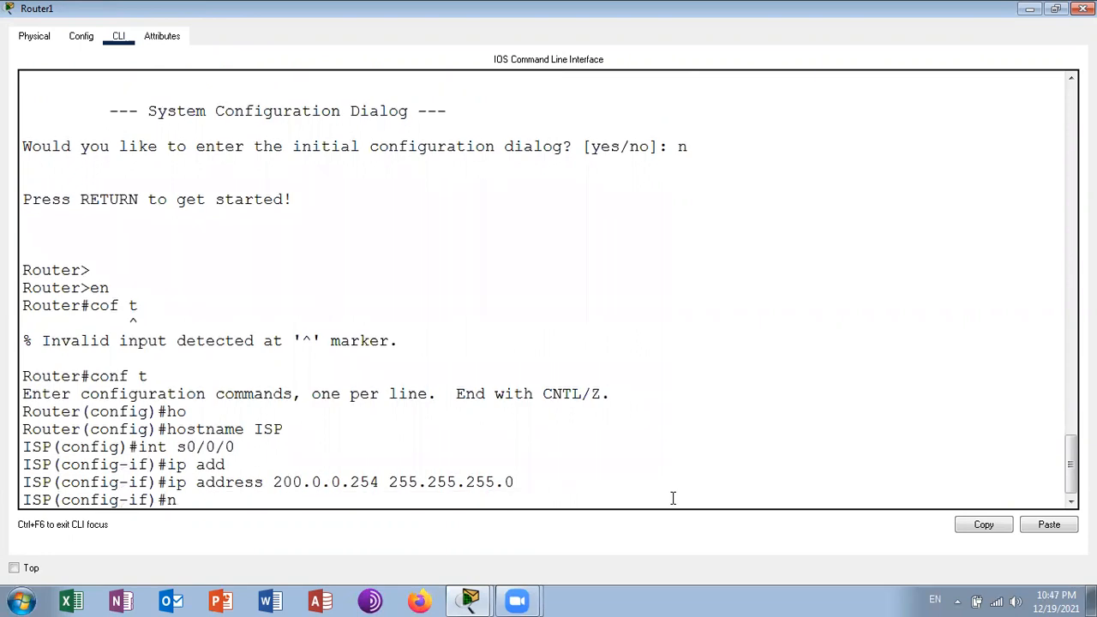
key("Tab")
key("Return")
- Leave configuration mode on the ISP router and save the configuration with wr
key("Return")
key("Return")
key("ctrl+z")
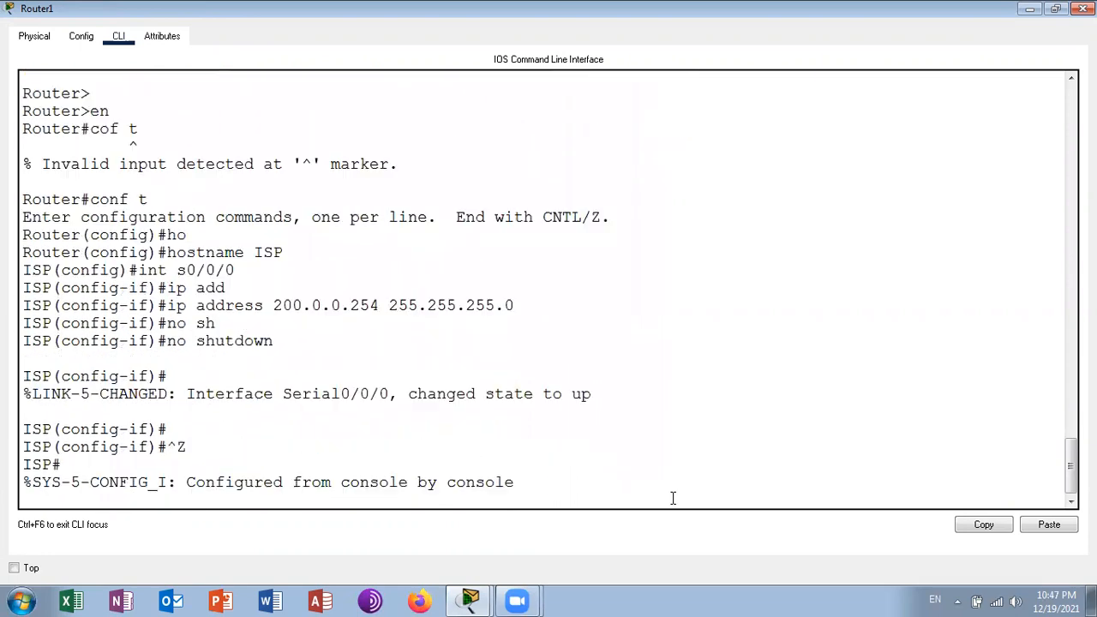
key("Return")
key("Return")
type("wr")
key("Return")
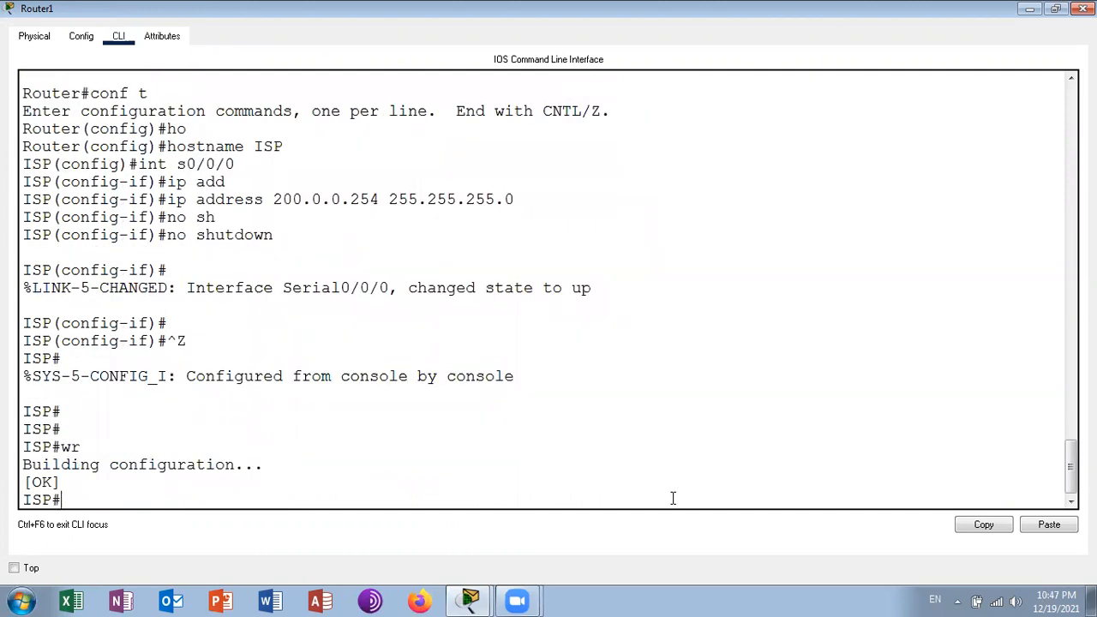
- Re-enter configuration mode and assign IP address 170.1.1.1 with mask 255.255.255.0 to the ISP router's g0/0 interface
type("conf t")
key("Return")
type("int g0/0")
key("Return")
type("ip add")
key("Tab")
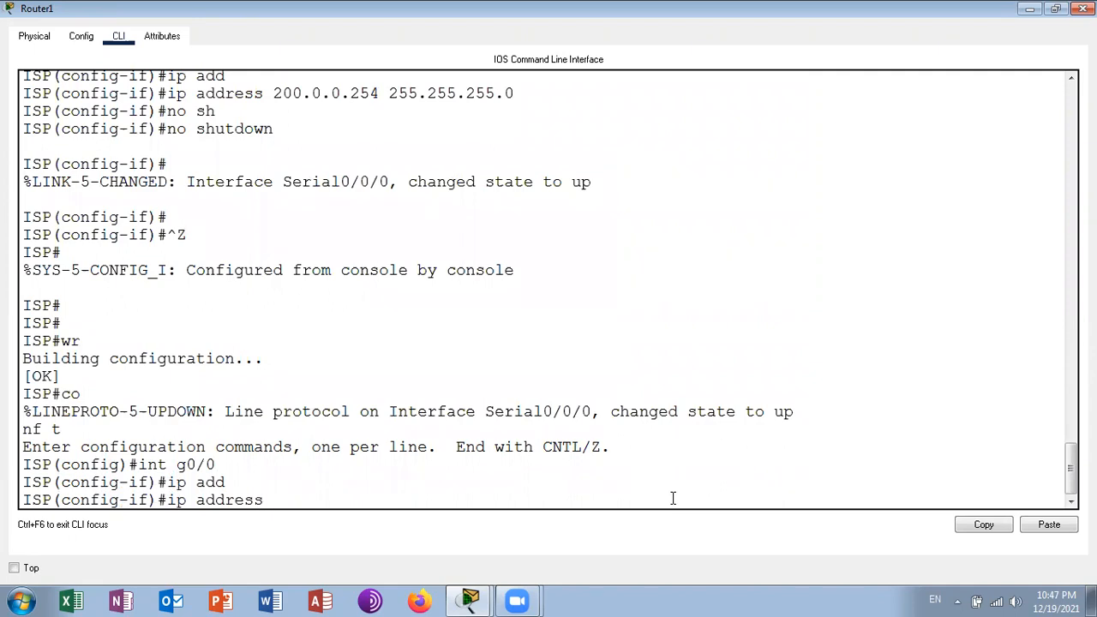
type("170.1.1.1 255.255.255.0")
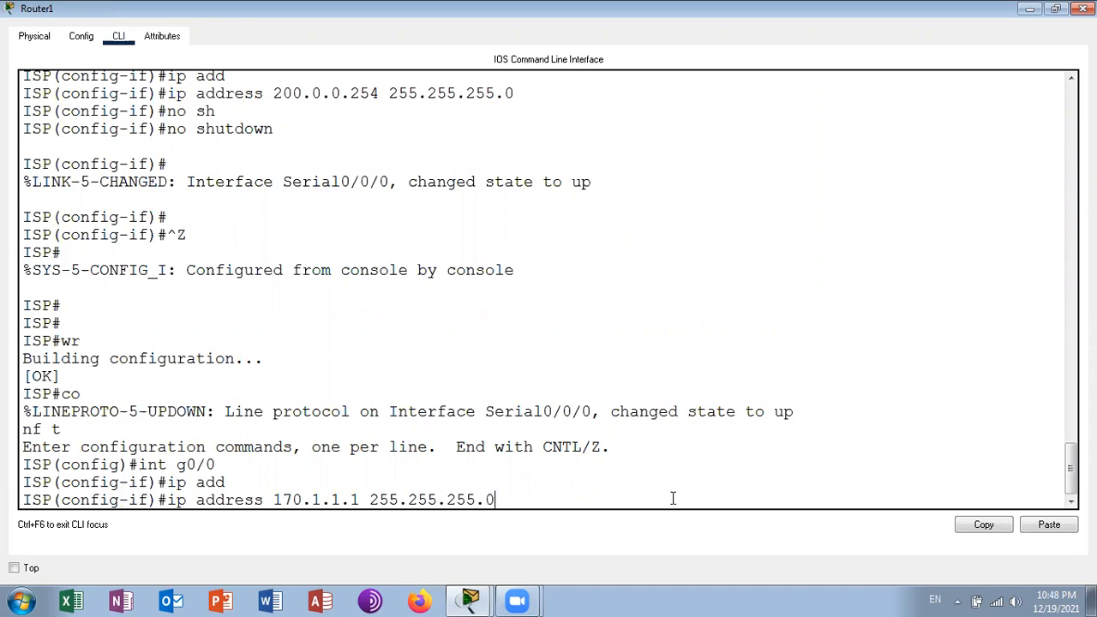
key("Return")
- Enable the ISP router's g0/0 interface with no shutdown, leave configuration mode and save the configuration with wr
type("no shutdown")
key("Tab")
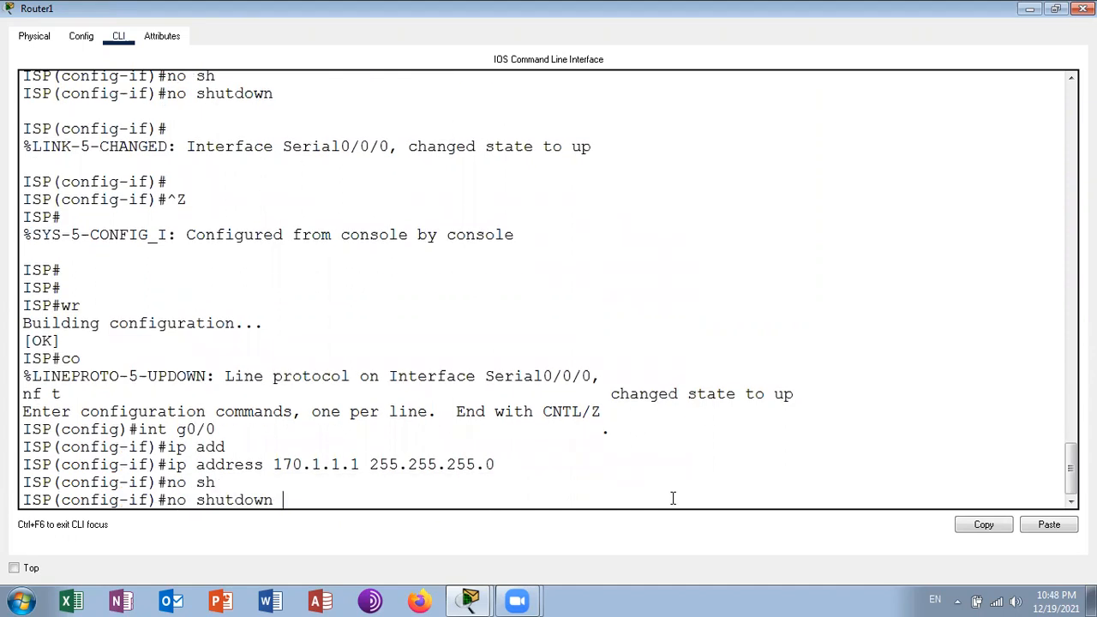
key("Return")
key("ctrl+z")
key("Return")
type("wr")
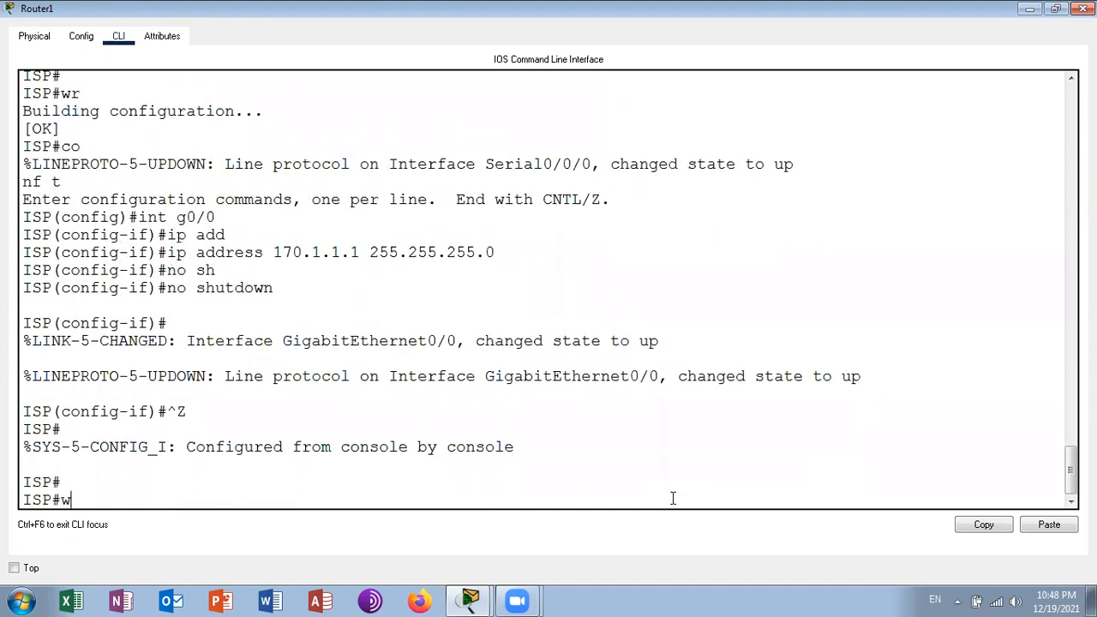
key("Return")
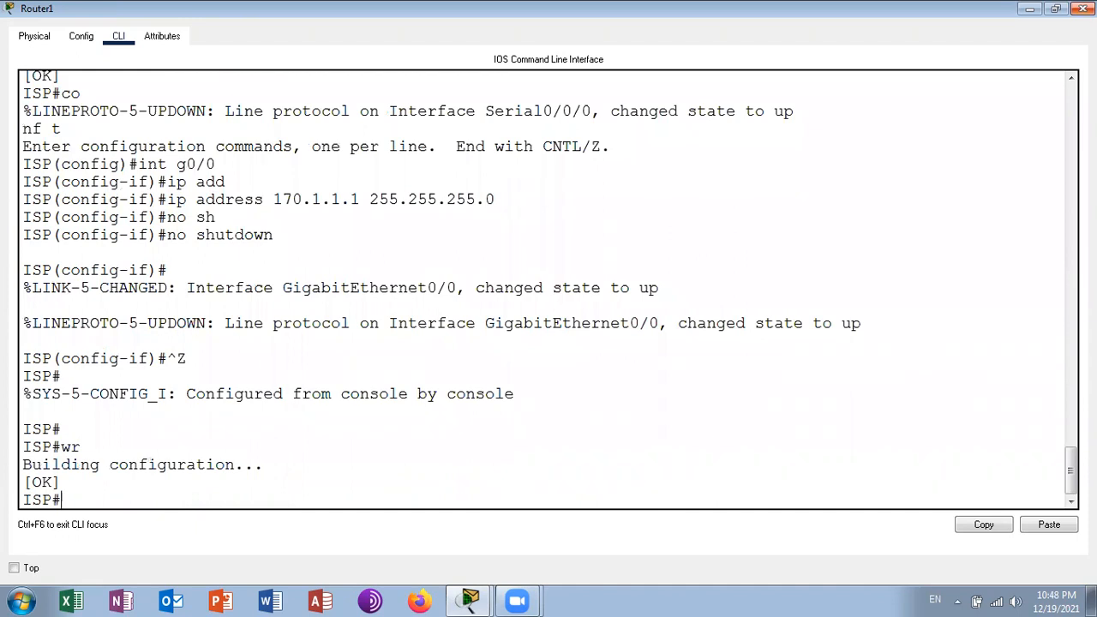
left_click(470, 601)
left_click(699, 219)
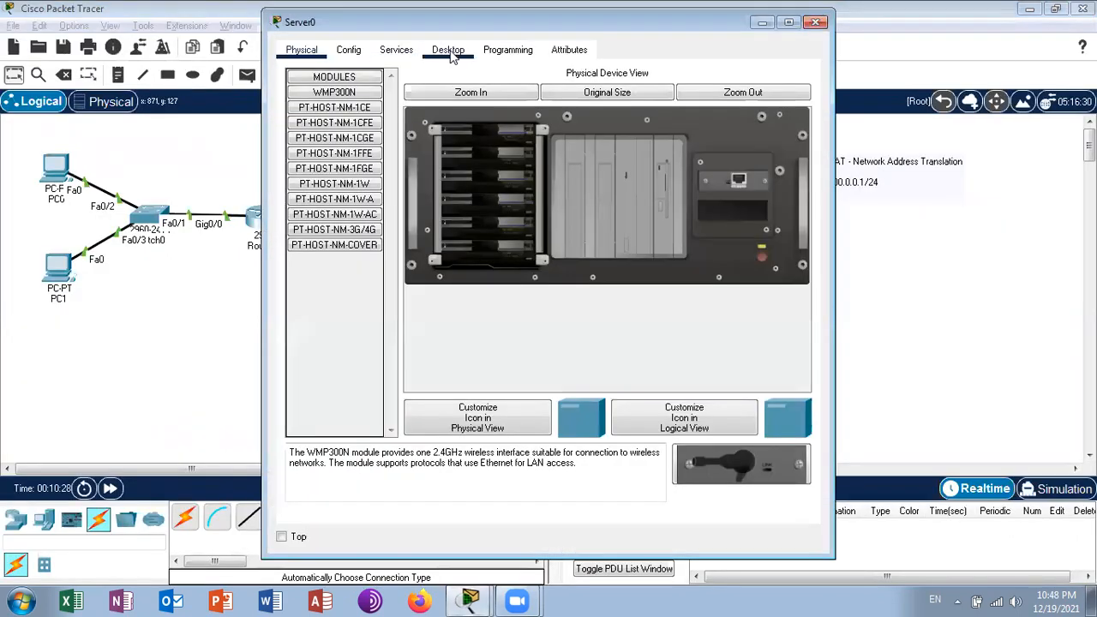
left_click(450, 51)
left_click(329, 130)
left_click(486, 146)
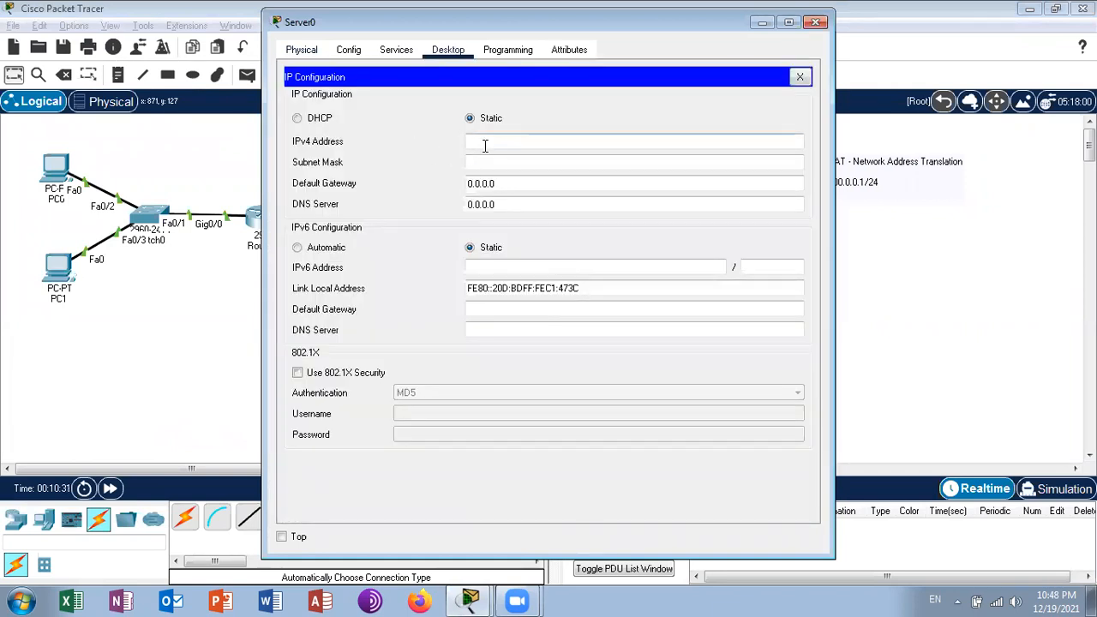
type("170")
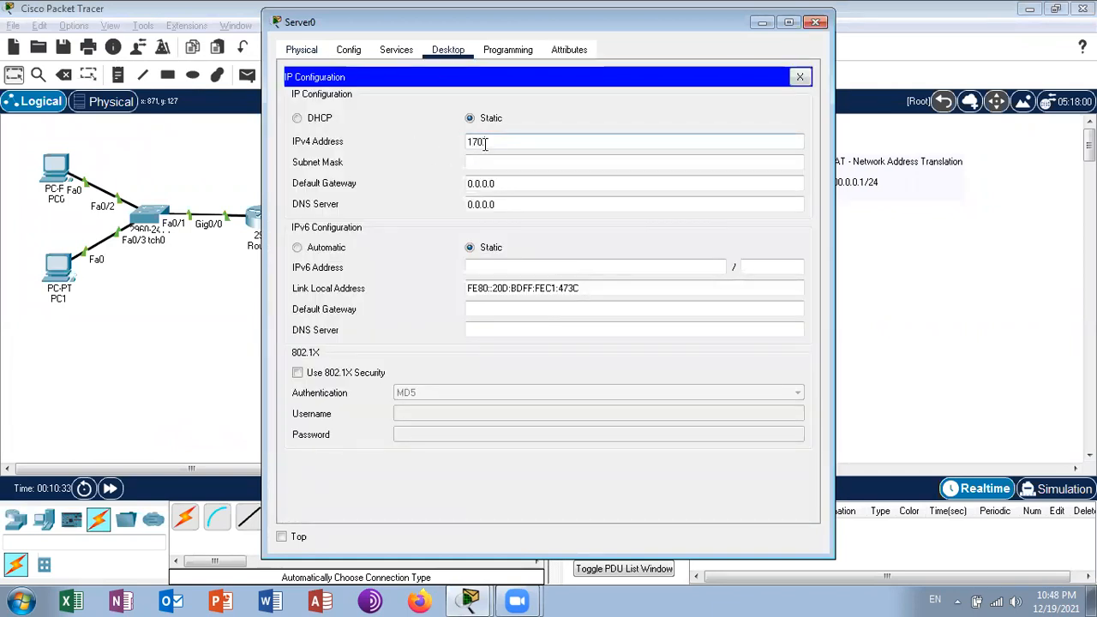
type(".0.0.")
key("BackSpace")
key("BackSpace")
key("BackSpace")
key("Return")
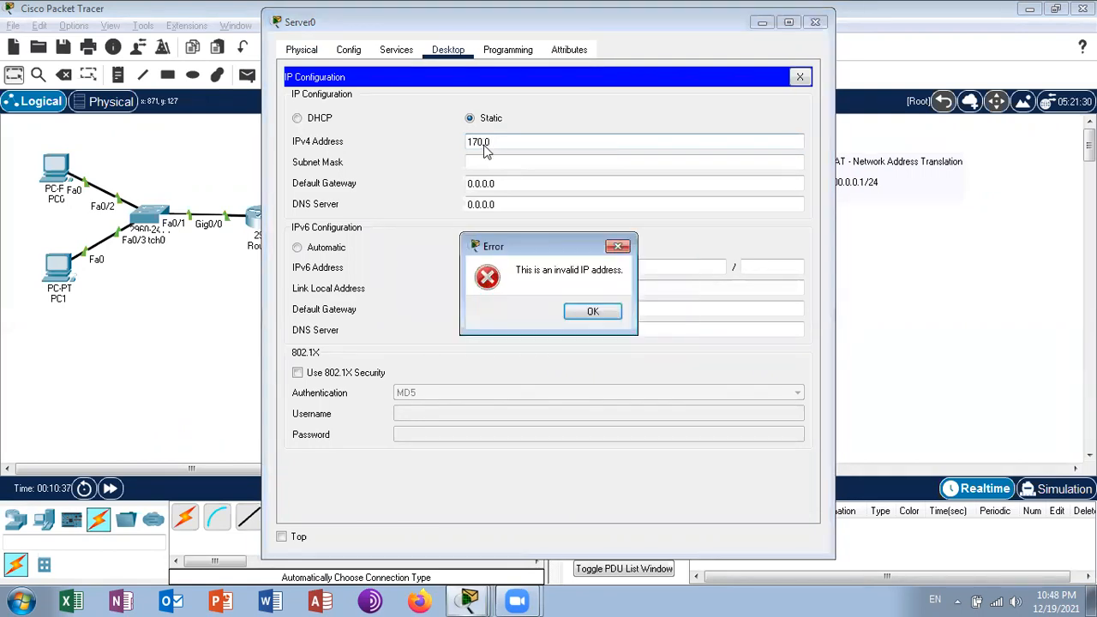
left_click(583, 313)
left_click(816, 23)
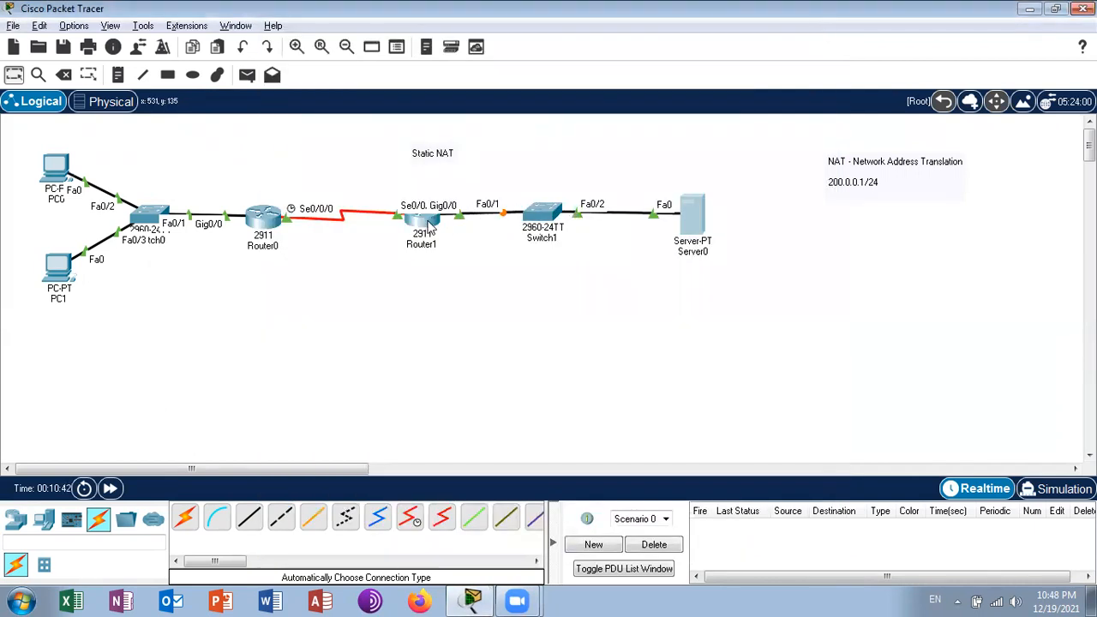
- Set Server0's static IPv4 address to 170.1.1.2 with subnet mask 255.255.255.0
mouse_move(428, 225)
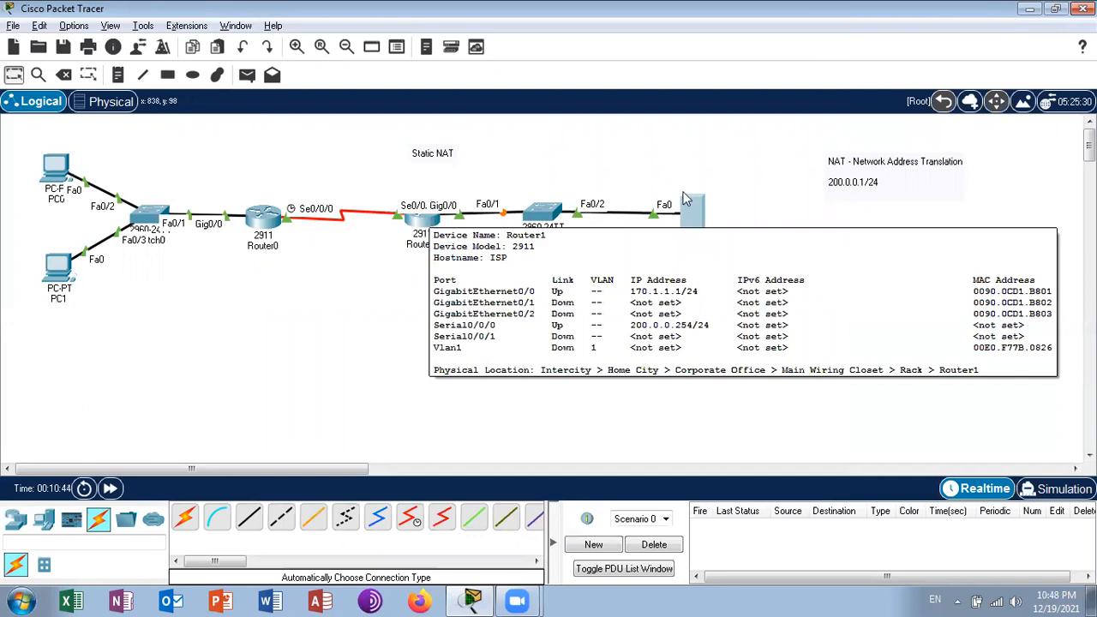
left_click(686, 218)
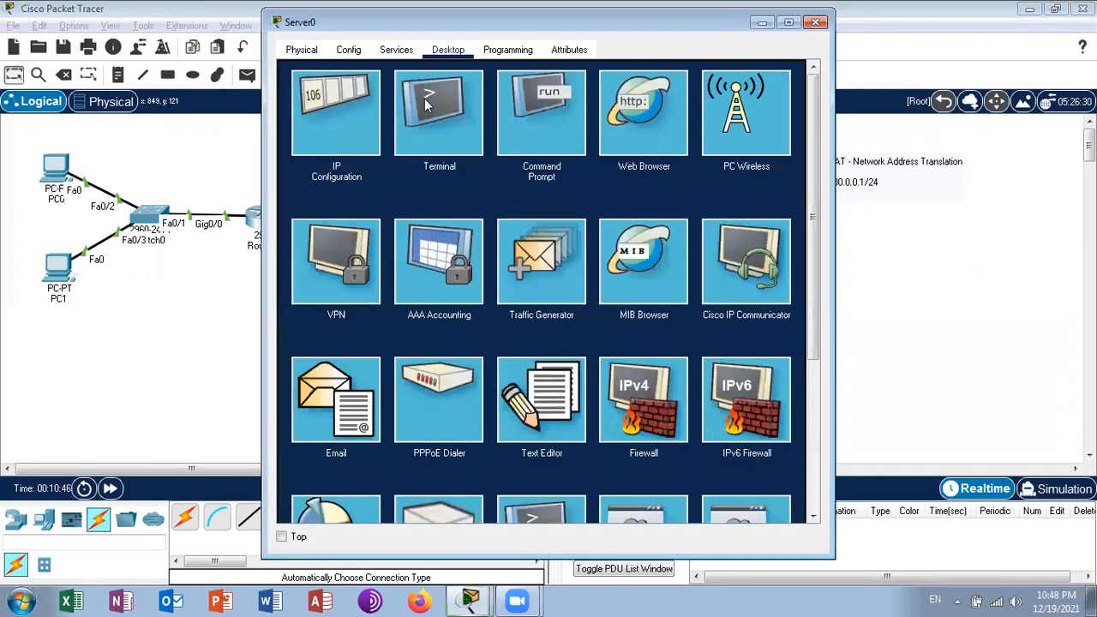
left_click(324, 123)
left_click(515, 145)
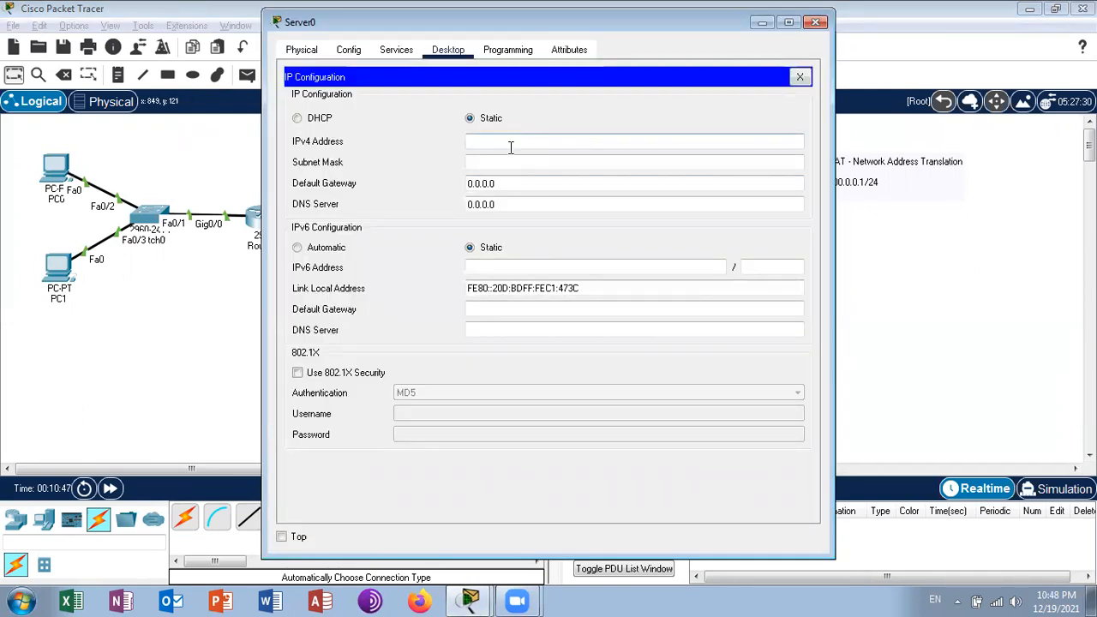
type("170.1.1.2")
key("Tab")
type("255.")
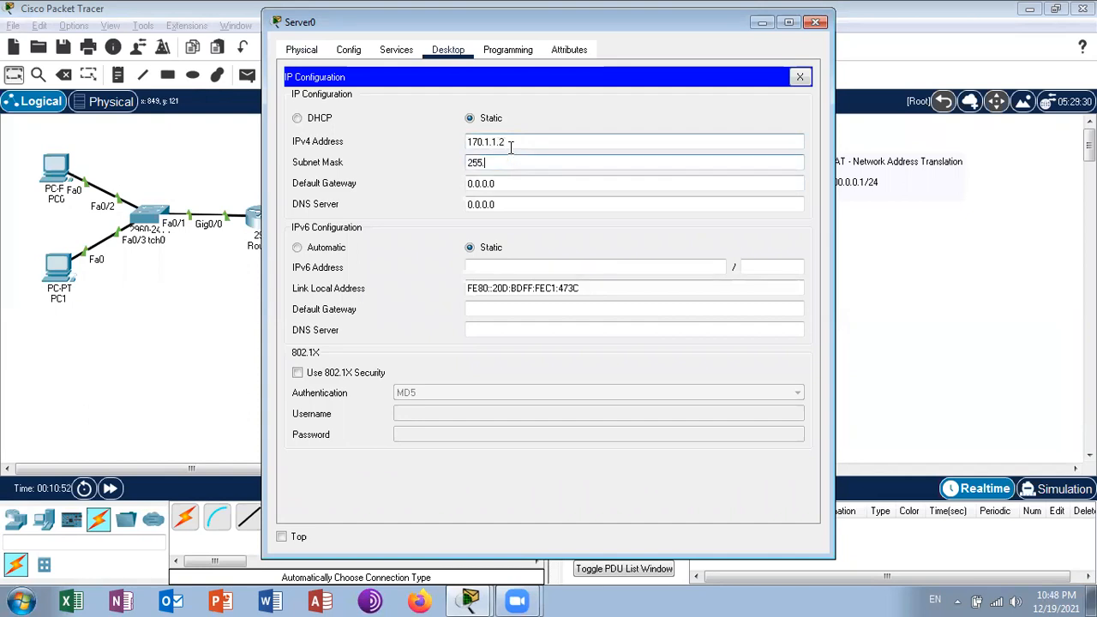
type("255.255.0")
- Set Server0's IPv4 default gateway to 170.1.1.1 and close its IP configuration
key("Tab")
type("18")
key("BackSpace")
type("7")
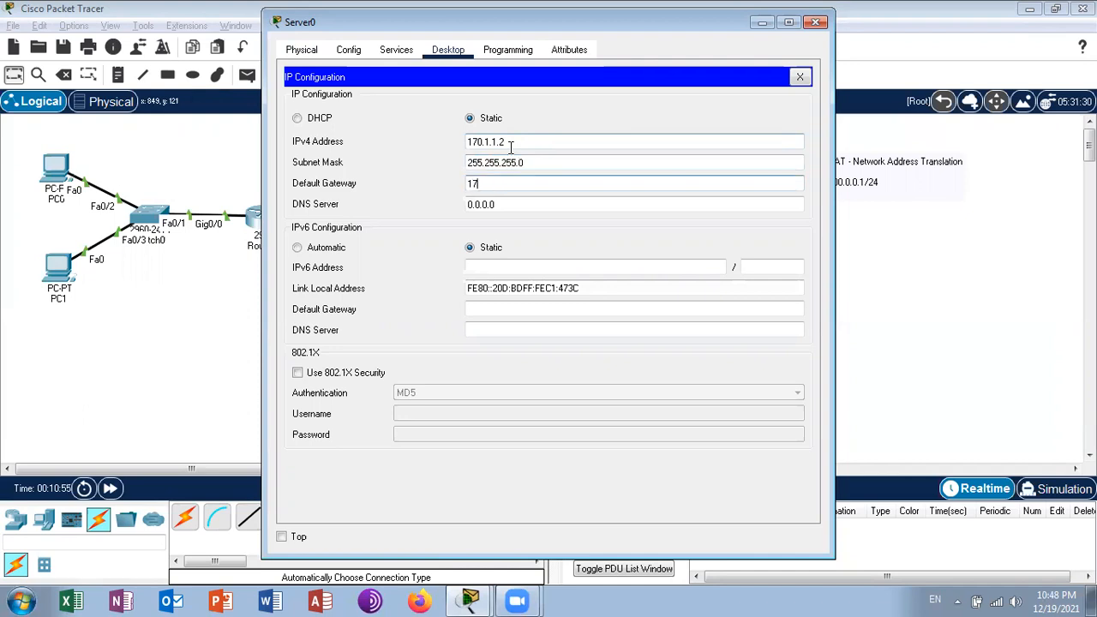
type("0.1.1.1")
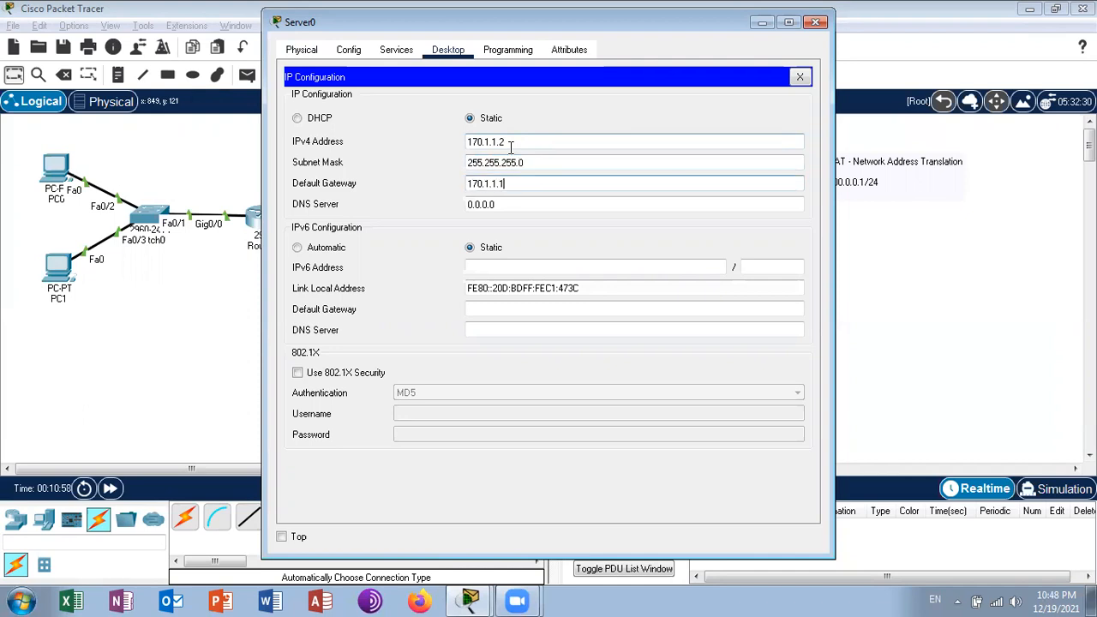
left_click(800, 77)
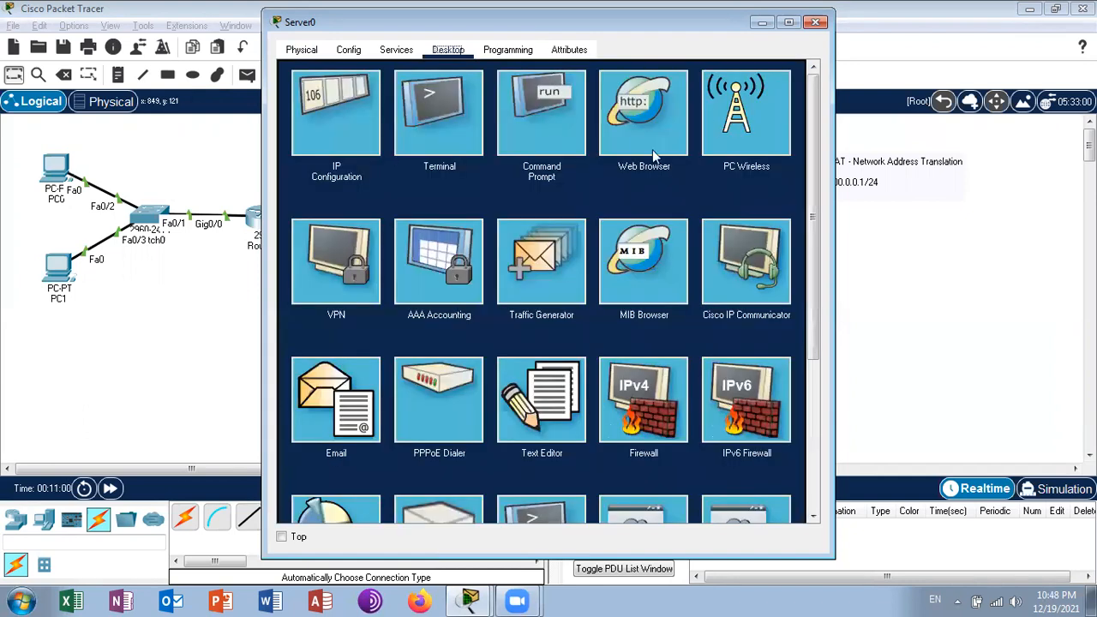
- Ping 170.1.1.1 from Server0's command prompt to test its connection to the ISP router
left_click(567, 124)
type("ping")
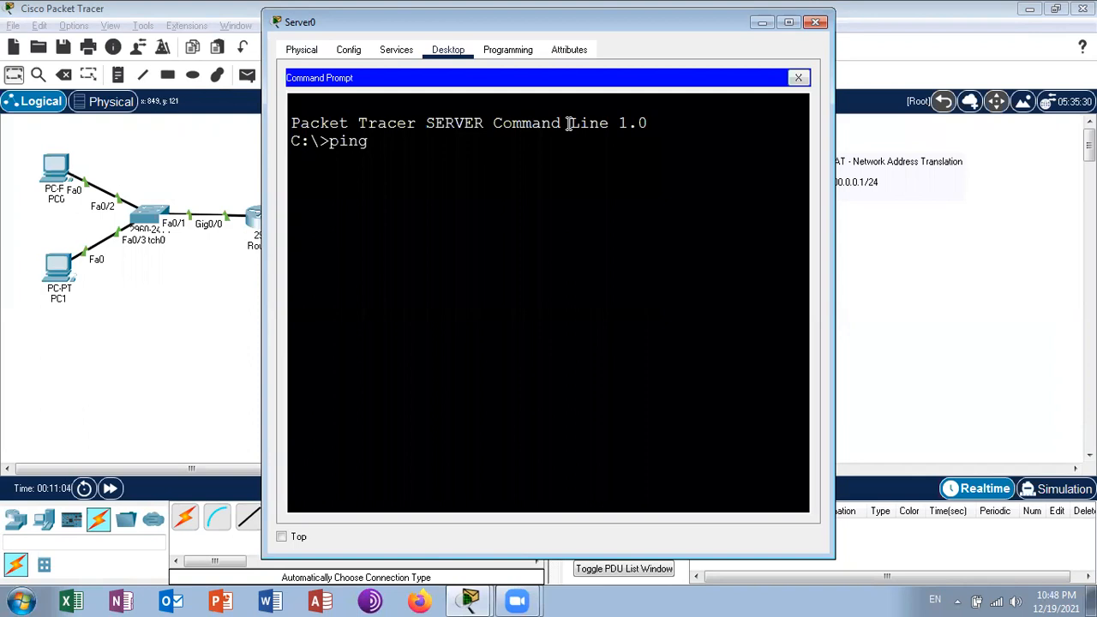
type(" 170.1.1.1")
key("Return")
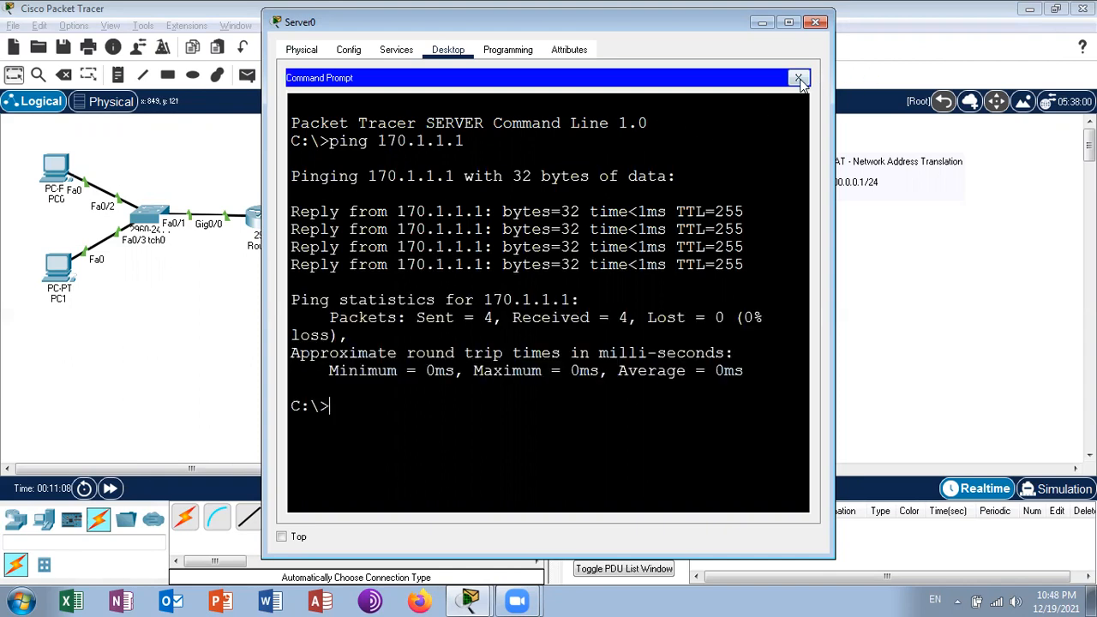
left_click(799, 78)
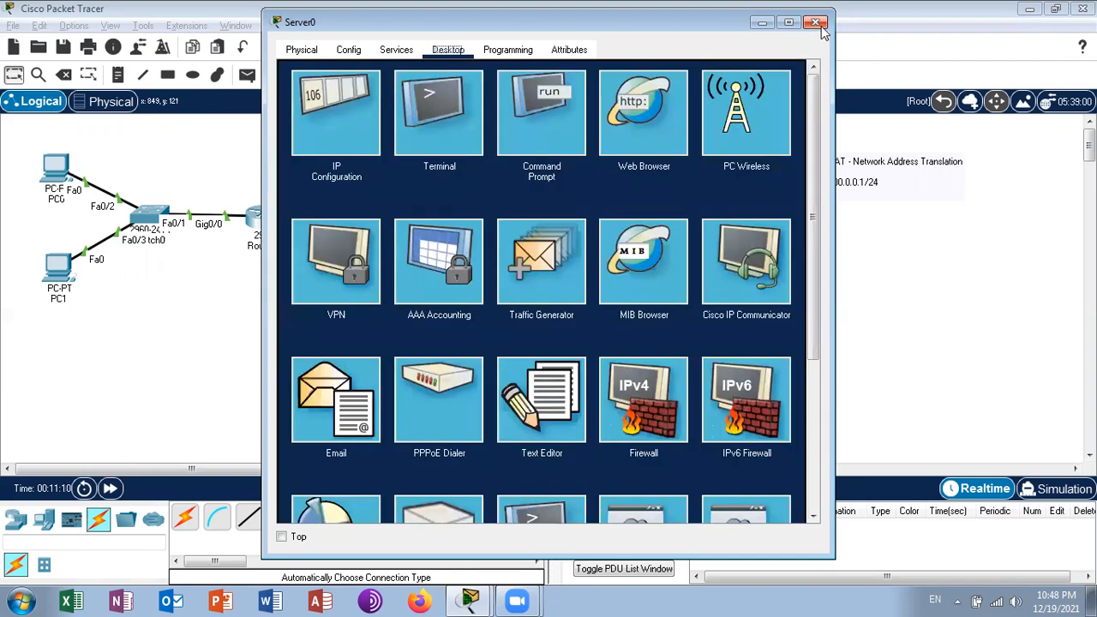
- Change Server0's display name to Google and close the server's window
left_click(366, 51)
left_click(519, 123)
key("BackSpace")
key("BackSpace")
key("BackSpace")
key("BackSpace")
key("BackSpace")
key("BackSpace")
key("BackSpace")
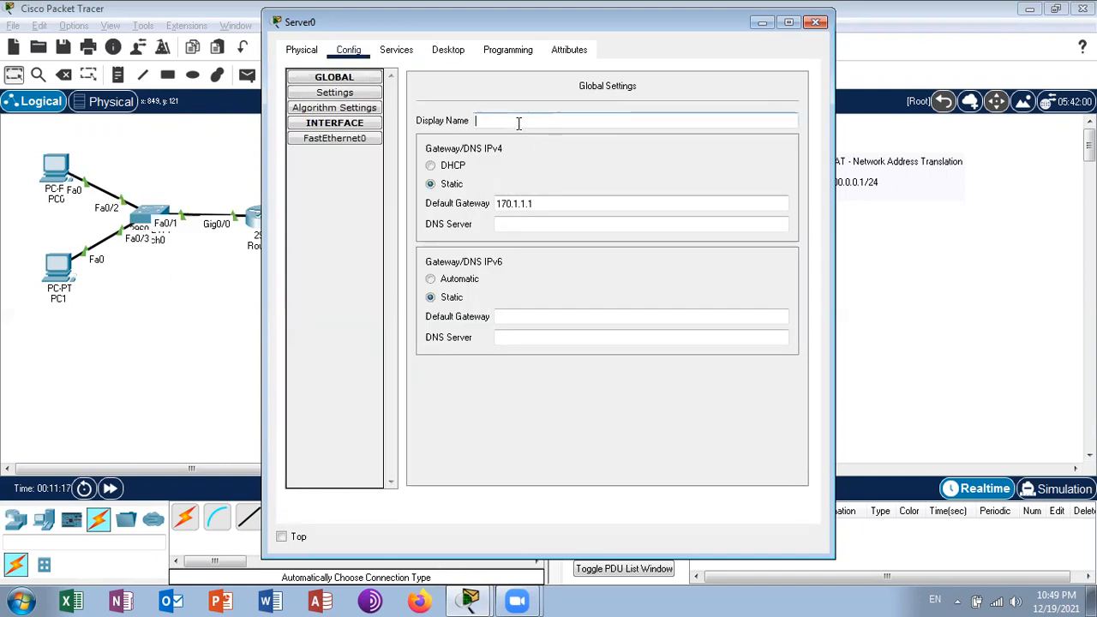
type("Google")
left_click(815, 22)
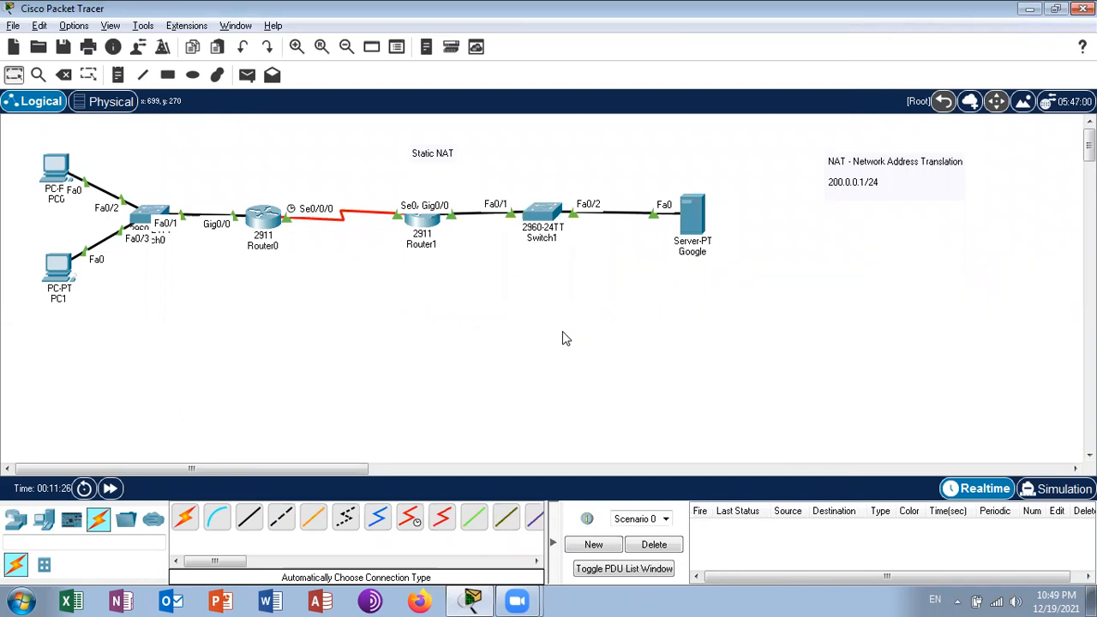
- Enter configuration mode on Router0 and add the default route 0.0.0.0 0.0.0.0 through serial 0/0/0
left_click(260, 222)
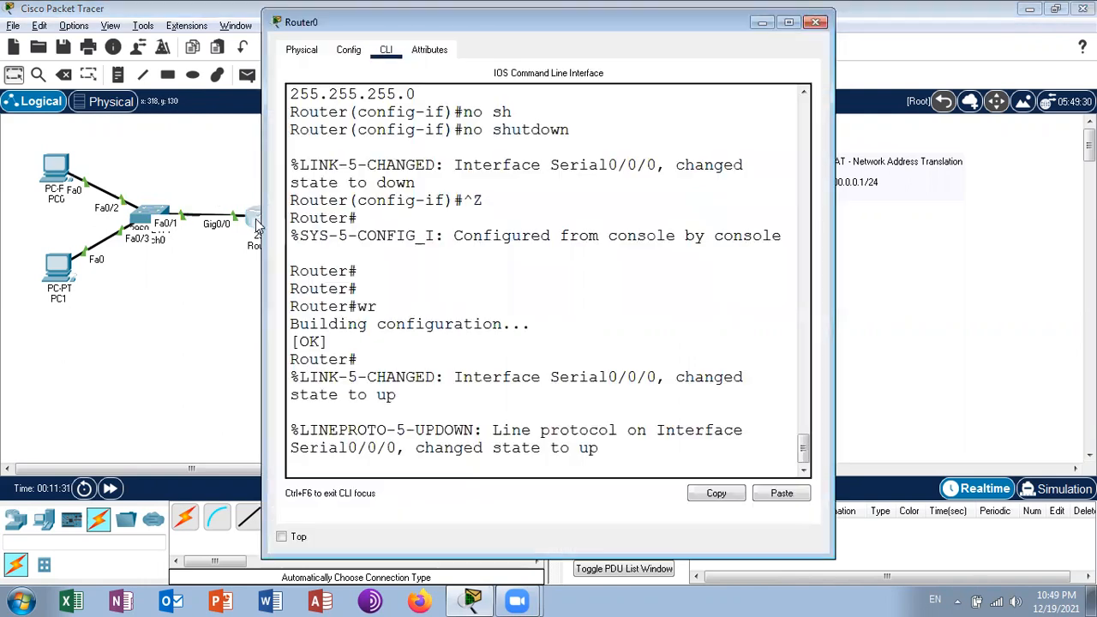
double_click(715, 31)
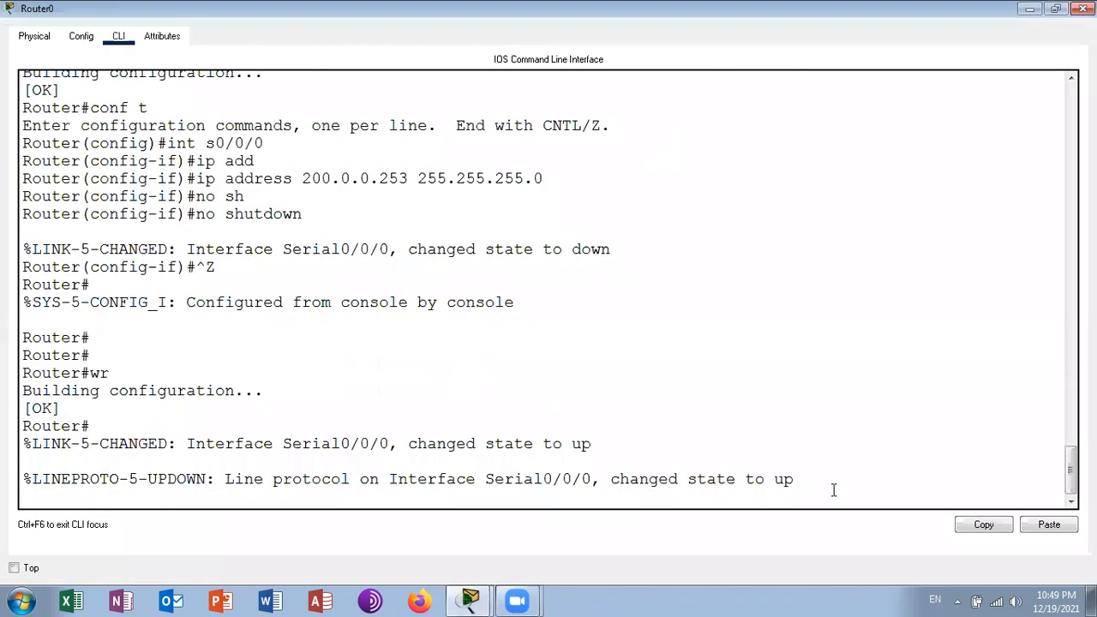
key("Return")
key("Return")
key("Return")
key("Return")
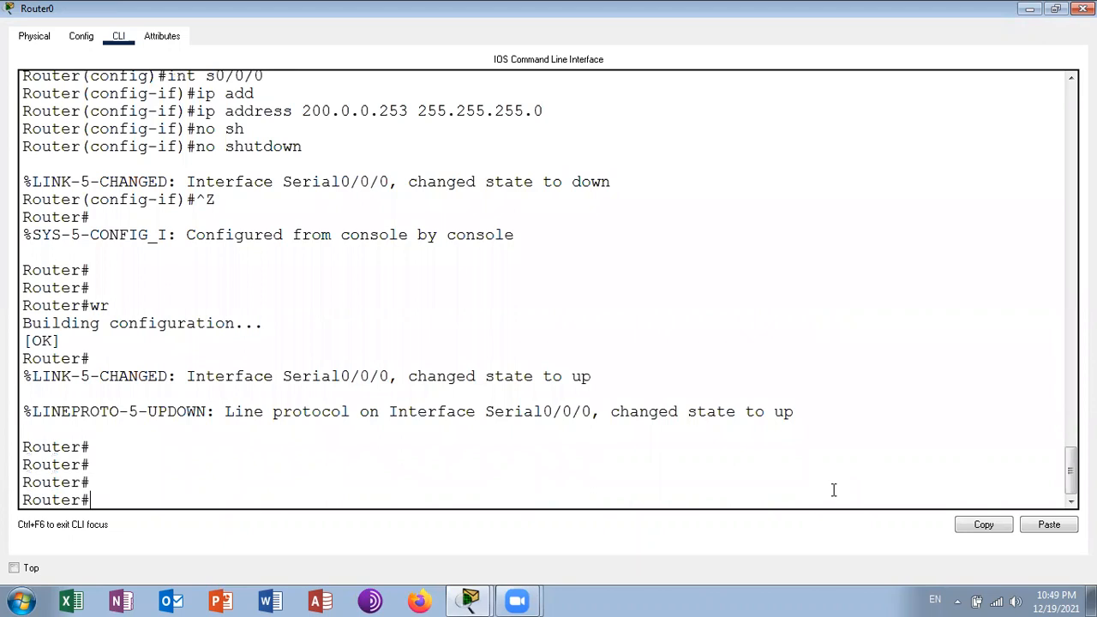
type("conf t")
key("Return")
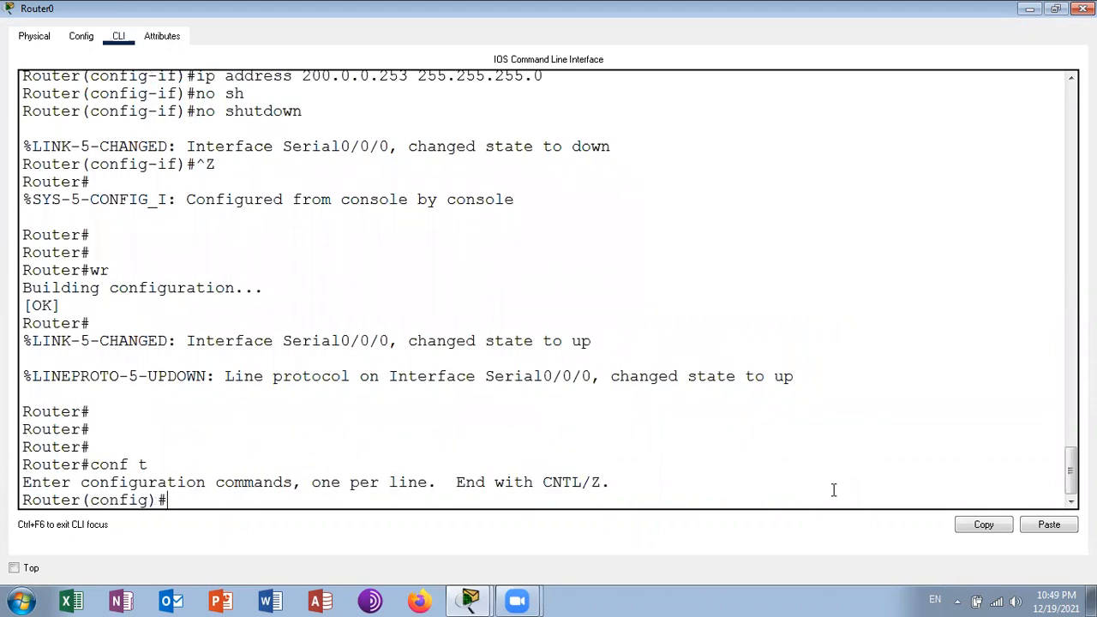
type("ip route 0.0.0.0")
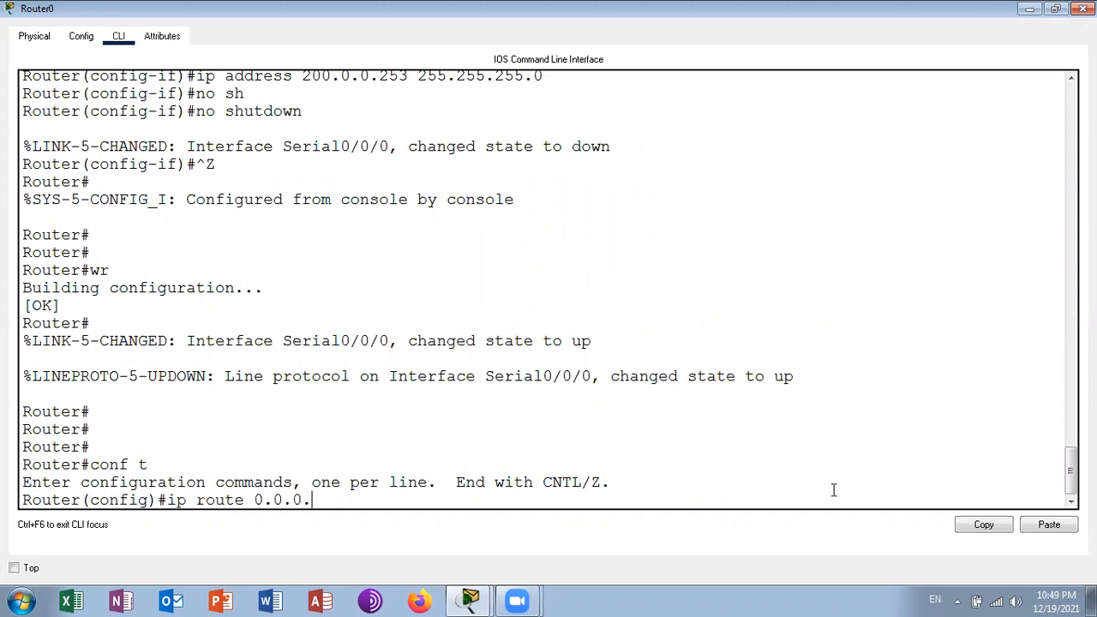
type(" 0.0.0.0 ")
type("se")
key("Tab")
type("0/0/0")
key("Return")
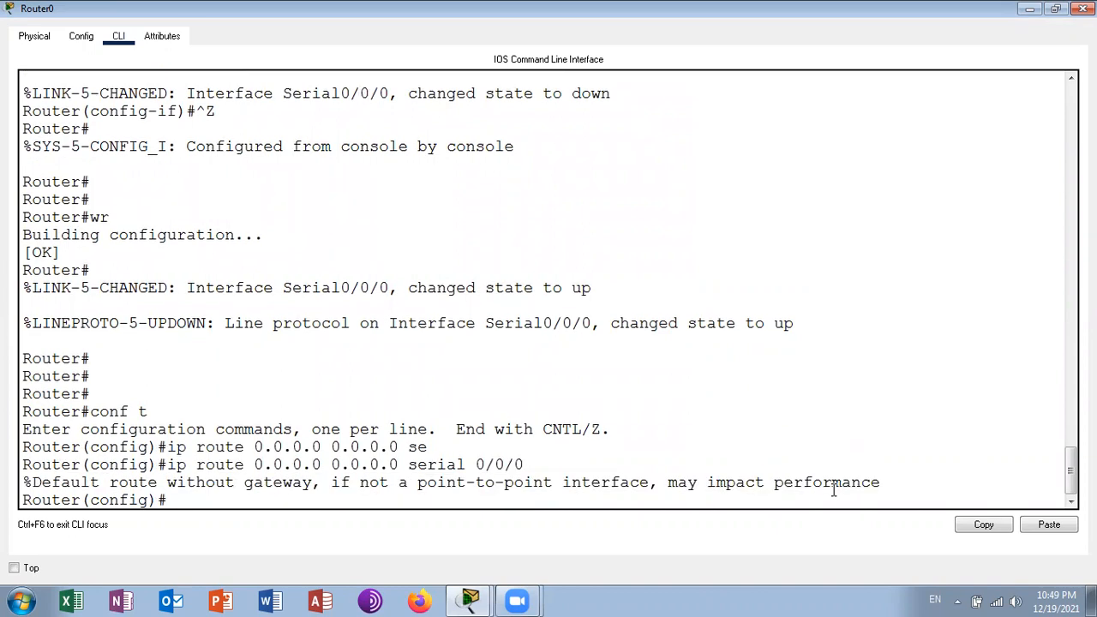
- Leave configuration mode on Router0 and save the configuration with wr
key("ctrl+z")
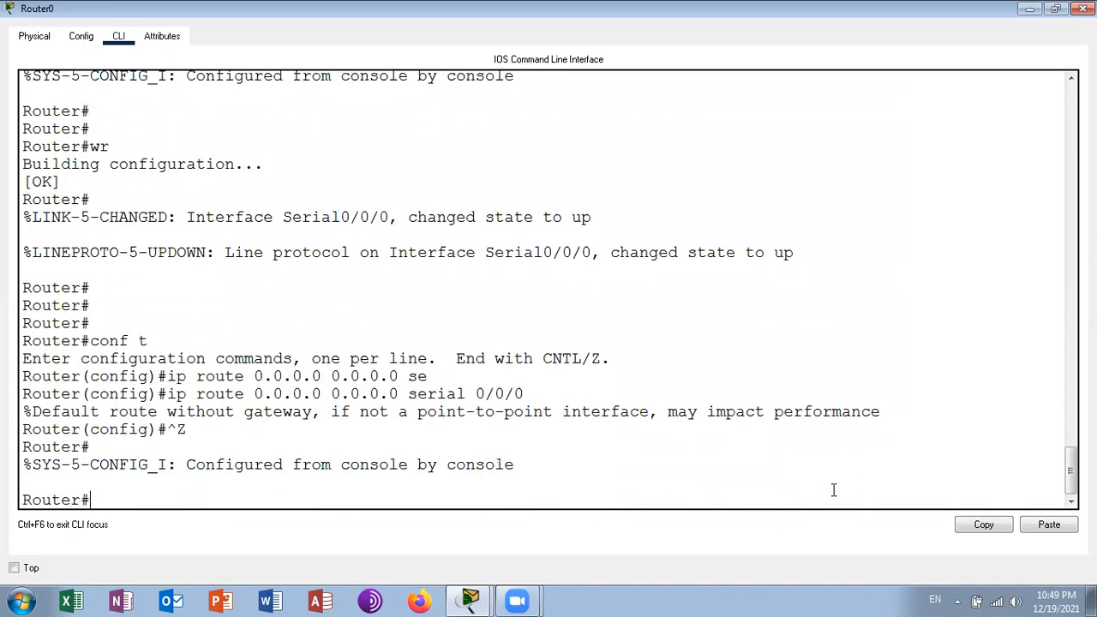
key("Return")
type("wr")
key("Return")
- Examine Router0's routing table with sh ip route, and close the router's window
type("sh ip ro")
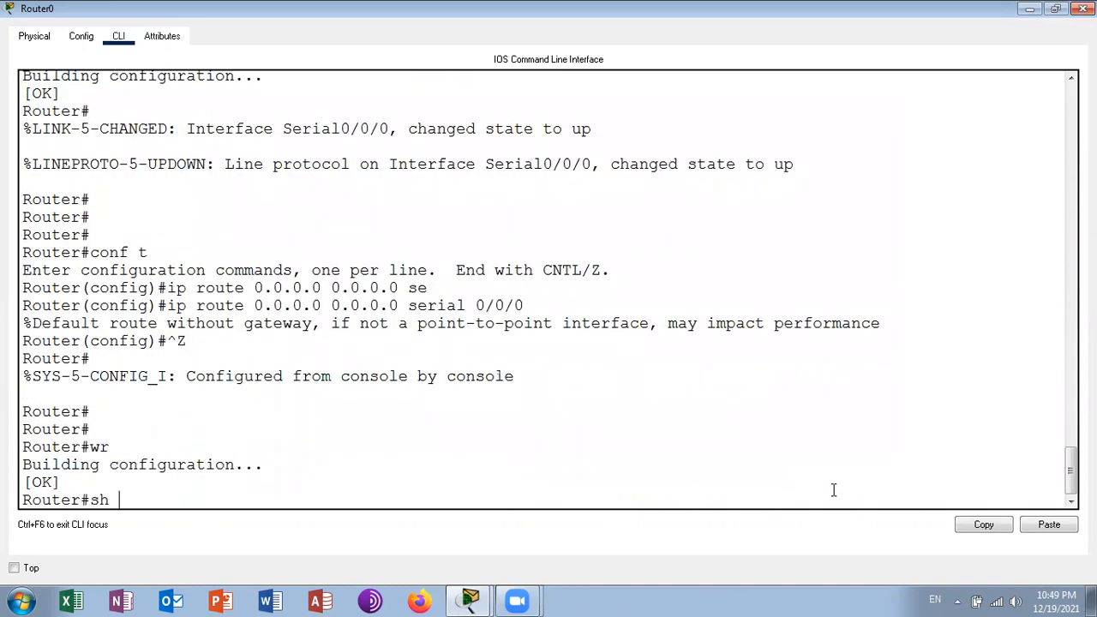
key("Tab")
key("Return")
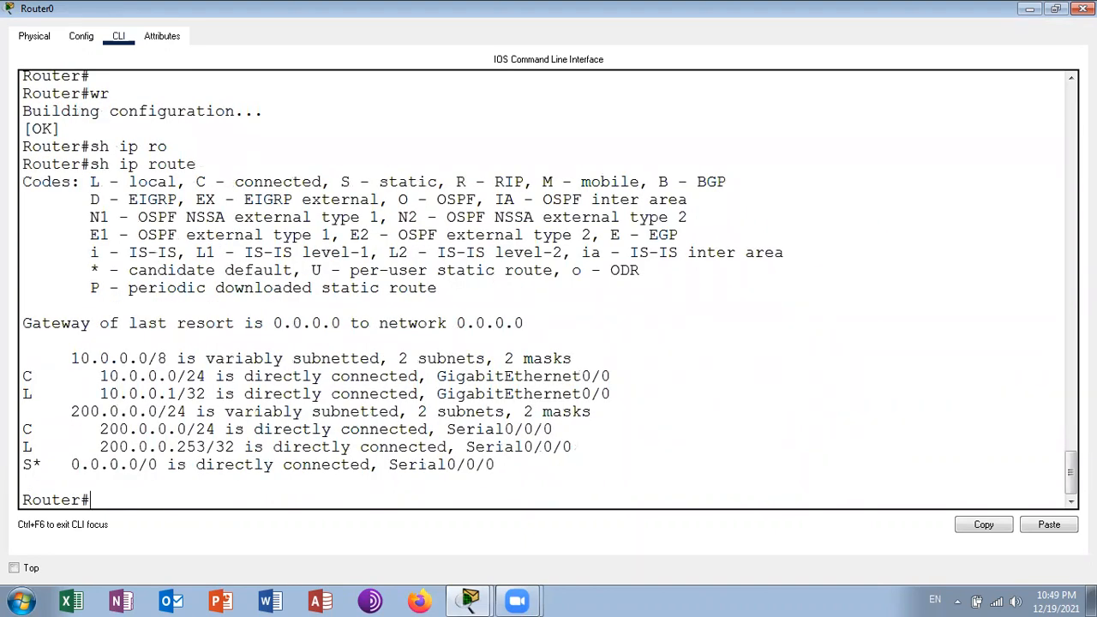
left_click(1083, 9)
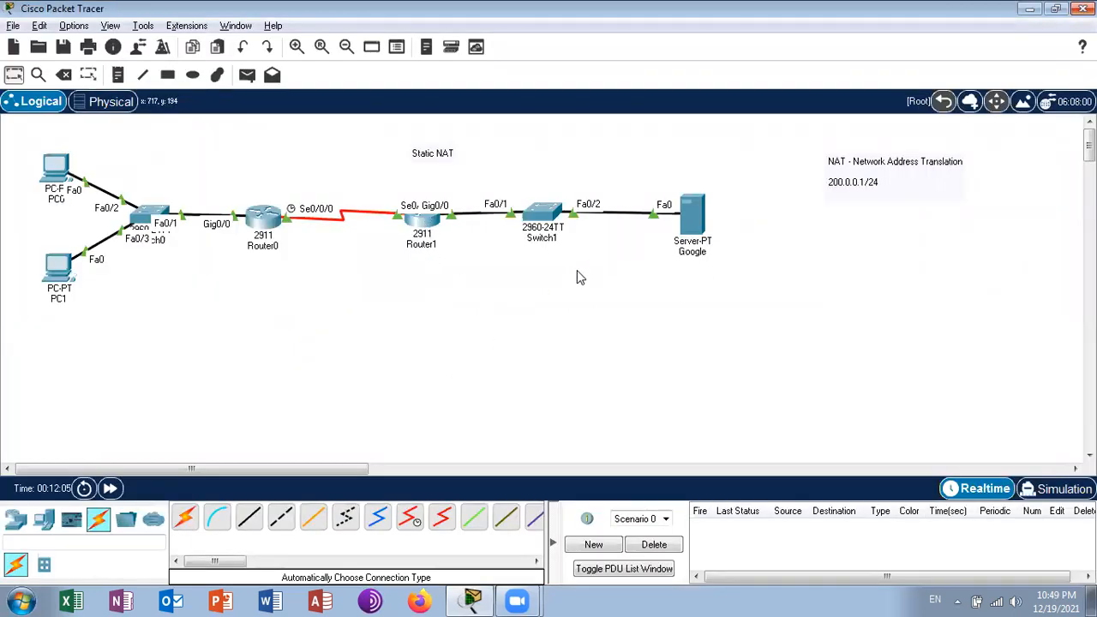
- Enter configuration mode on Router1 and add a static route to 200.0.0.0 255.255.255.0 through 200.0.0.253
left_click(424, 220)
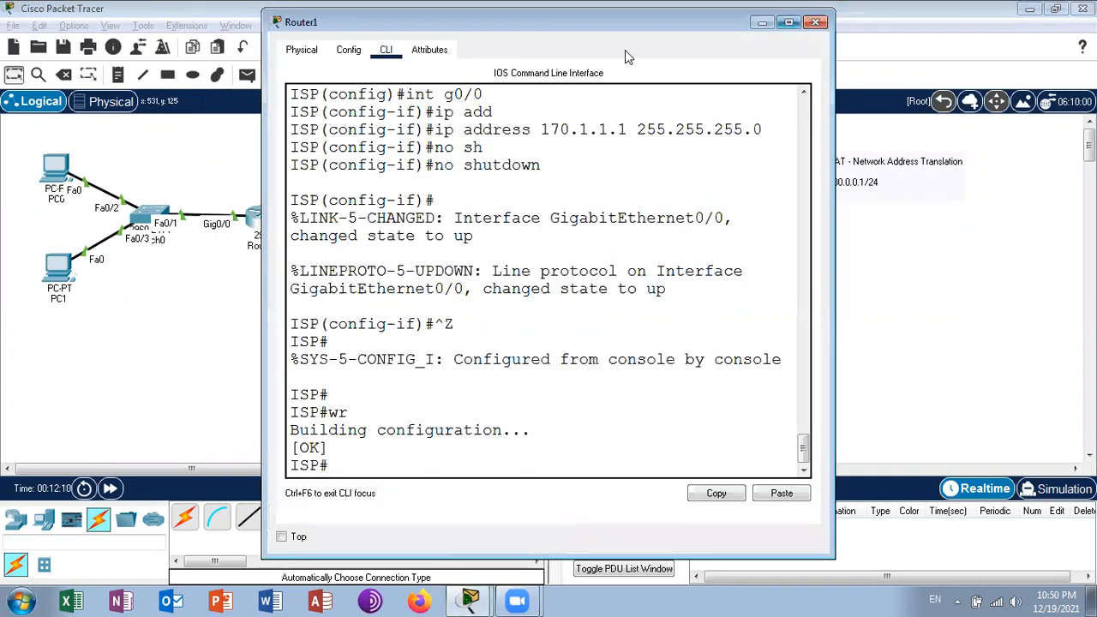
left_click(788, 22)
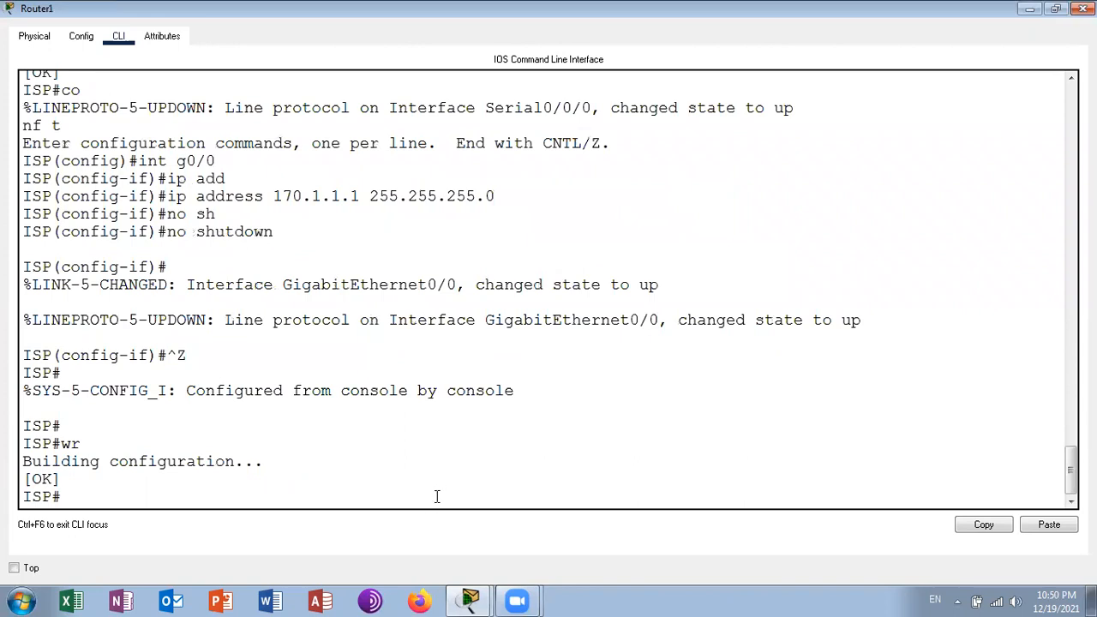
type("conf t")
key("Return")
type("ip ro")
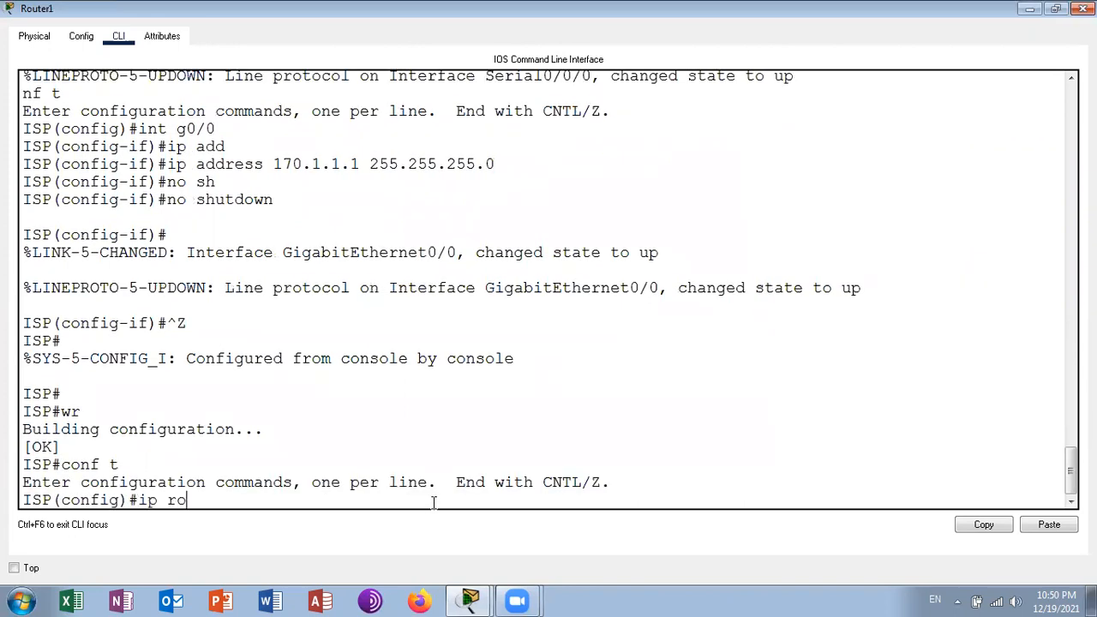
type("ute 200.0.0.0 255")
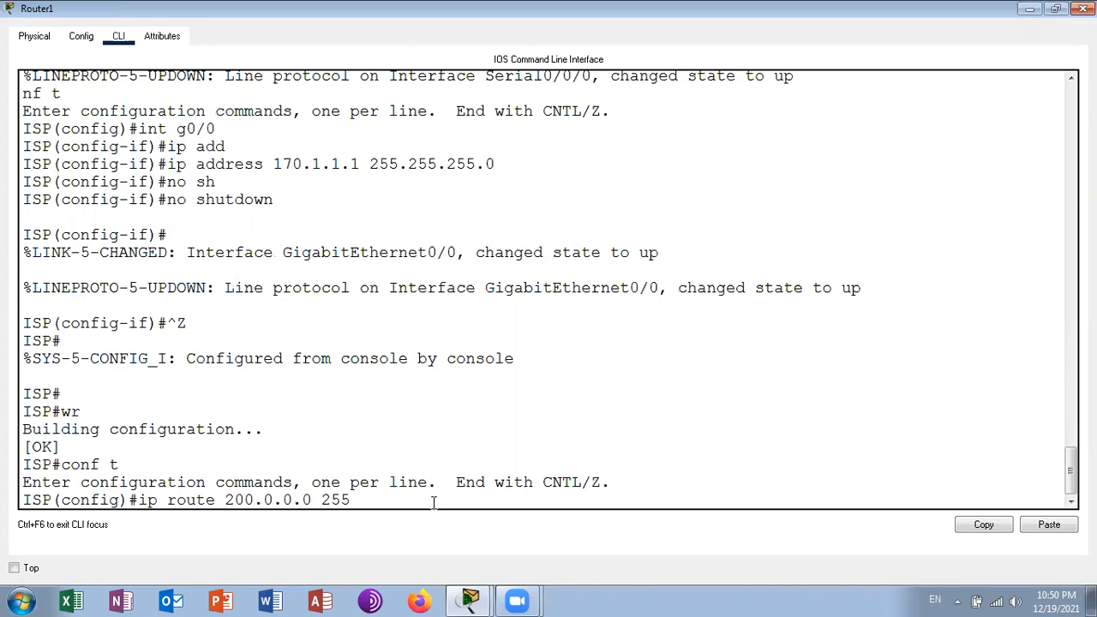
type(".255.255.0")
type("200.0.0.253")
key("Return")
- Leave configuration mode on Router1, save the configuration with wr, and close the router's window
key("ctrl+z")
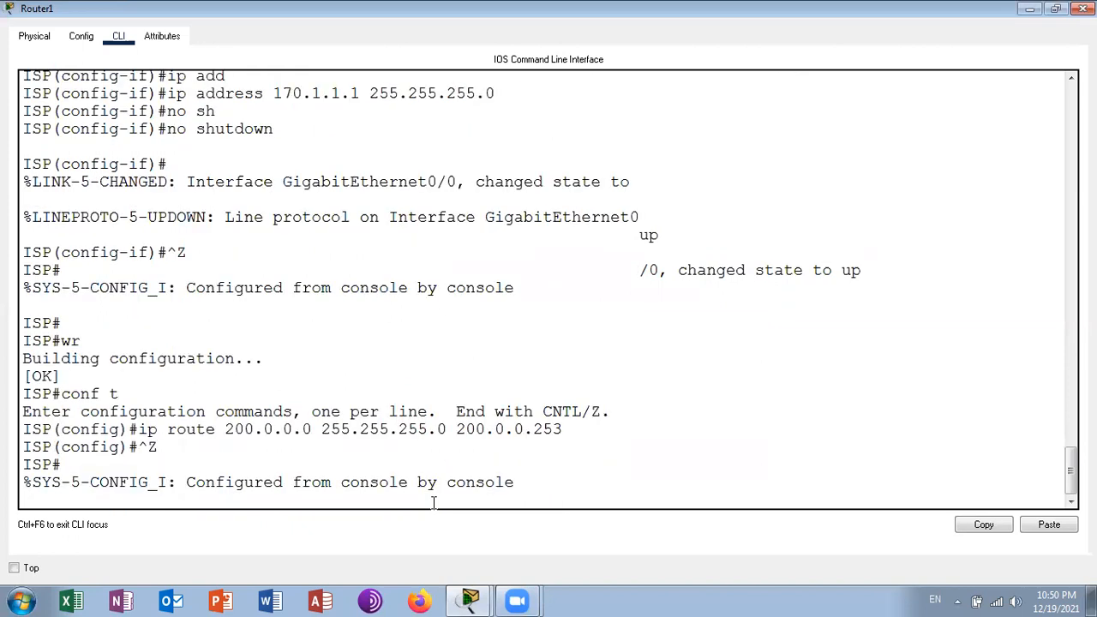
key("Return")
key("Return")
type("wr")
key("Return")
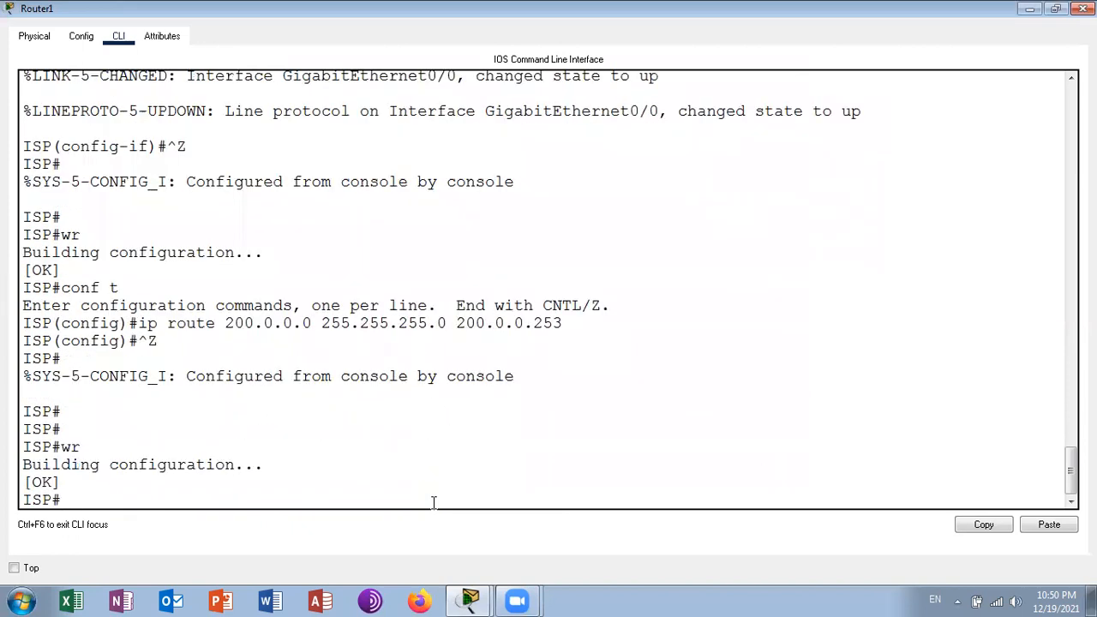
left_click(1083, 8)
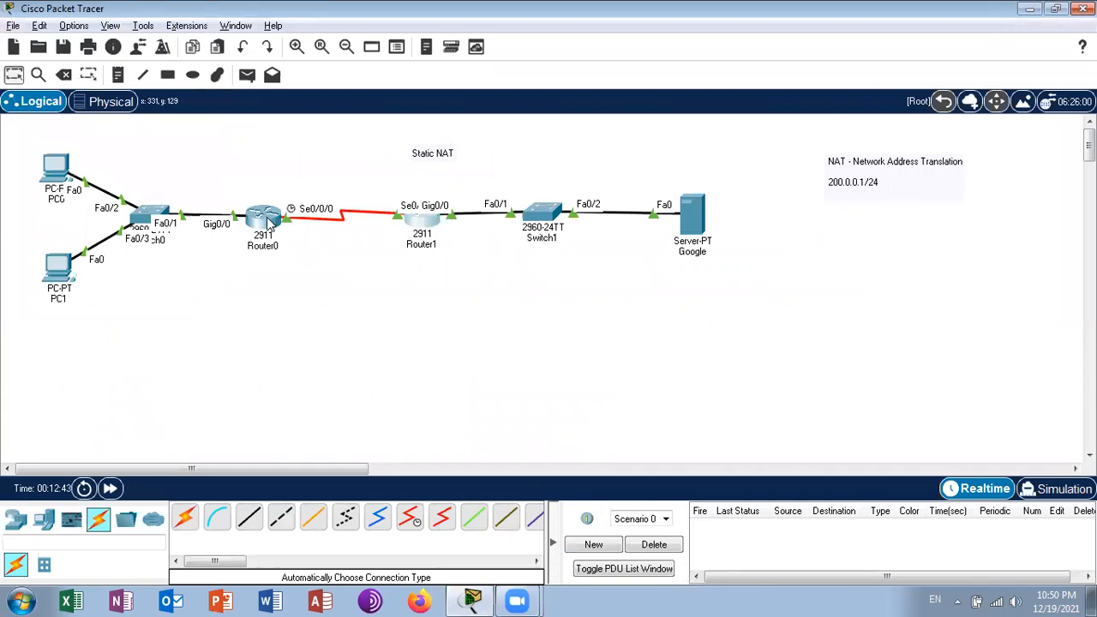
- Enter configuration mode on Router0 and set its hostname to NATRouter
mouse_move(269, 222)
left_click(261, 222)
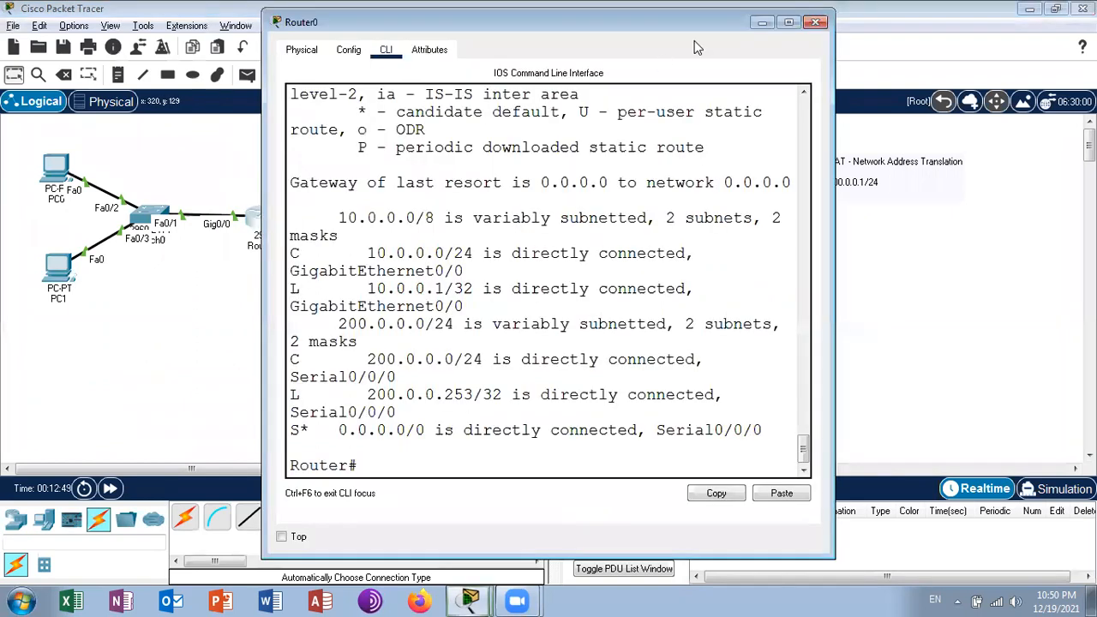
left_click(782, 24)
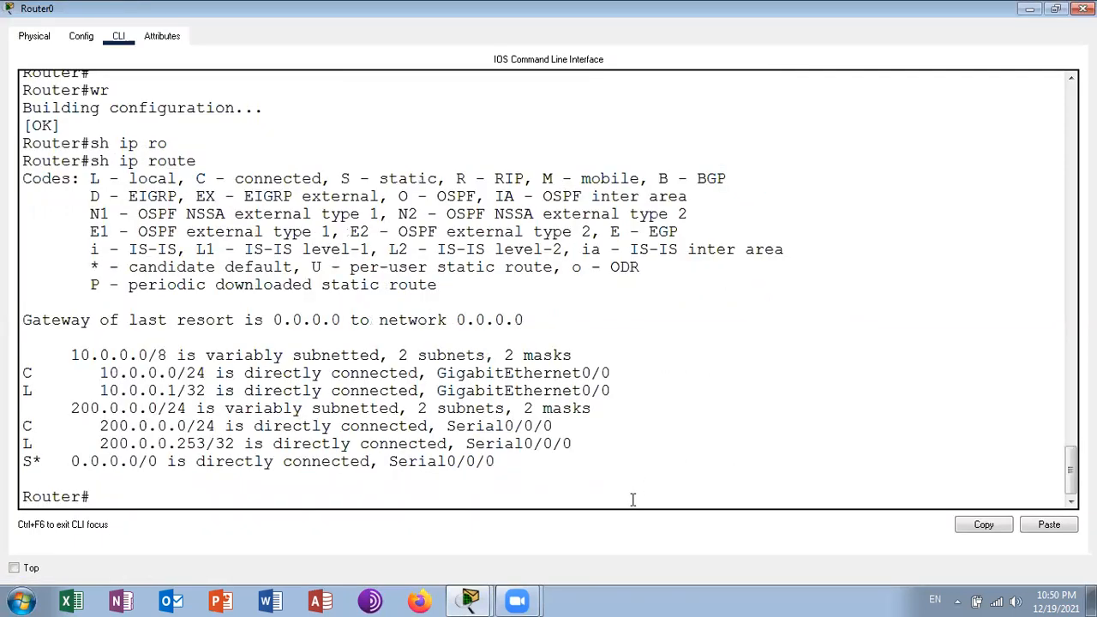
key("Return")
key("Return")
key("Return")
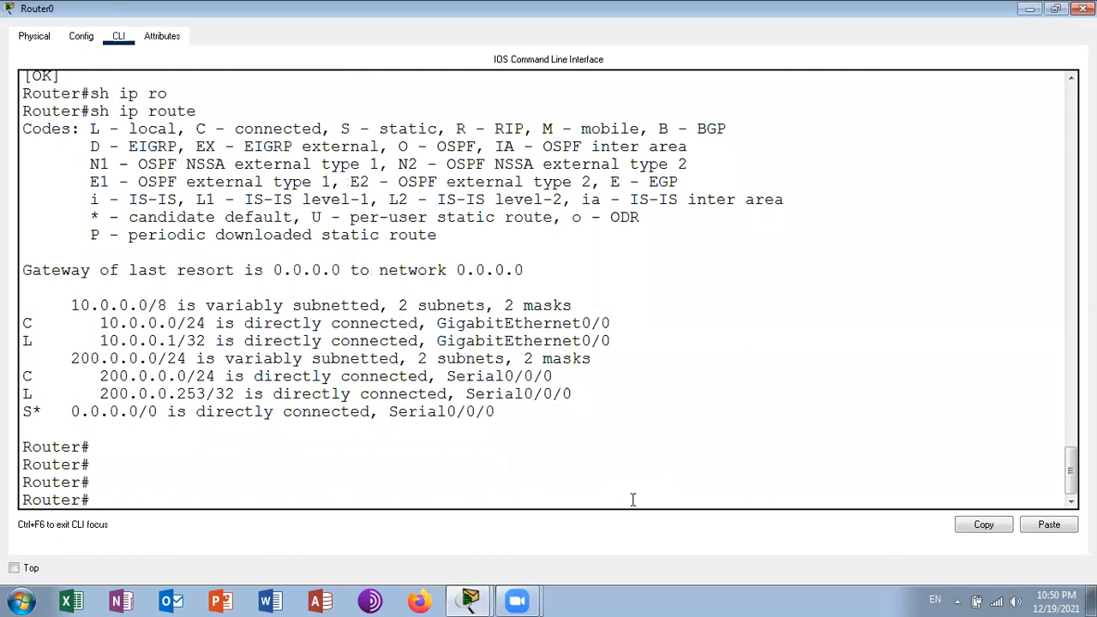
key("alt+Tab")
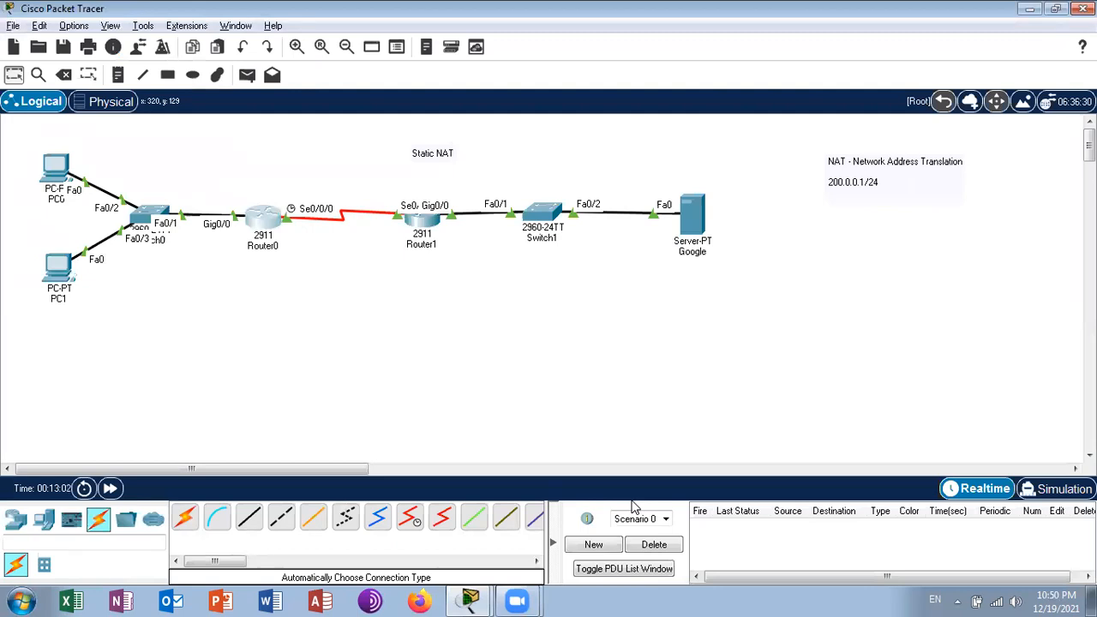
key("alt+Tab")
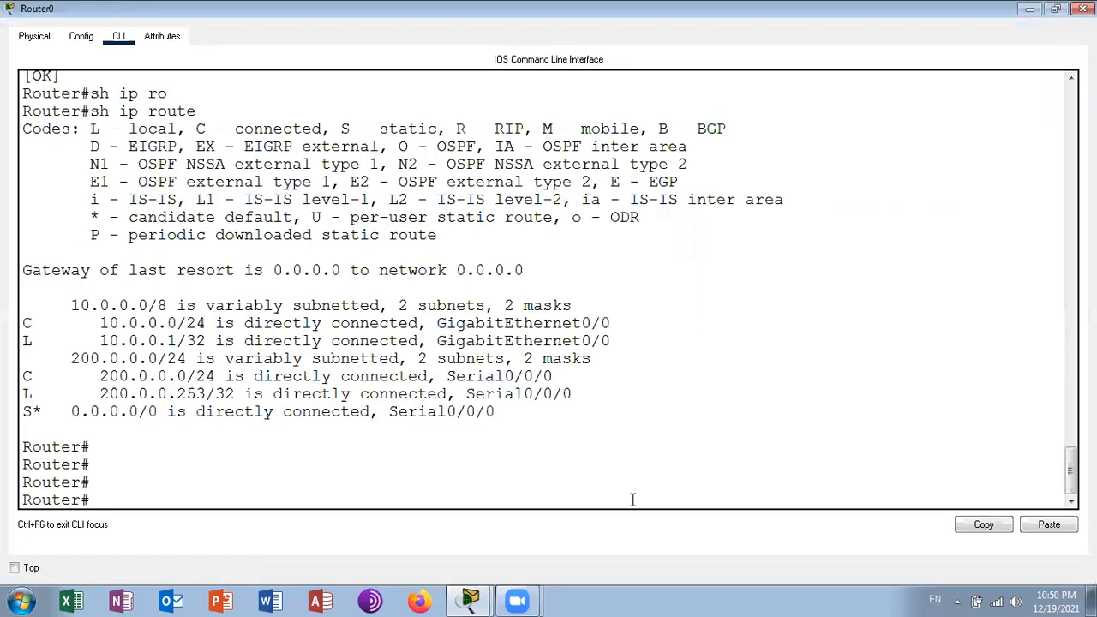
type("conf t")
key("Return")
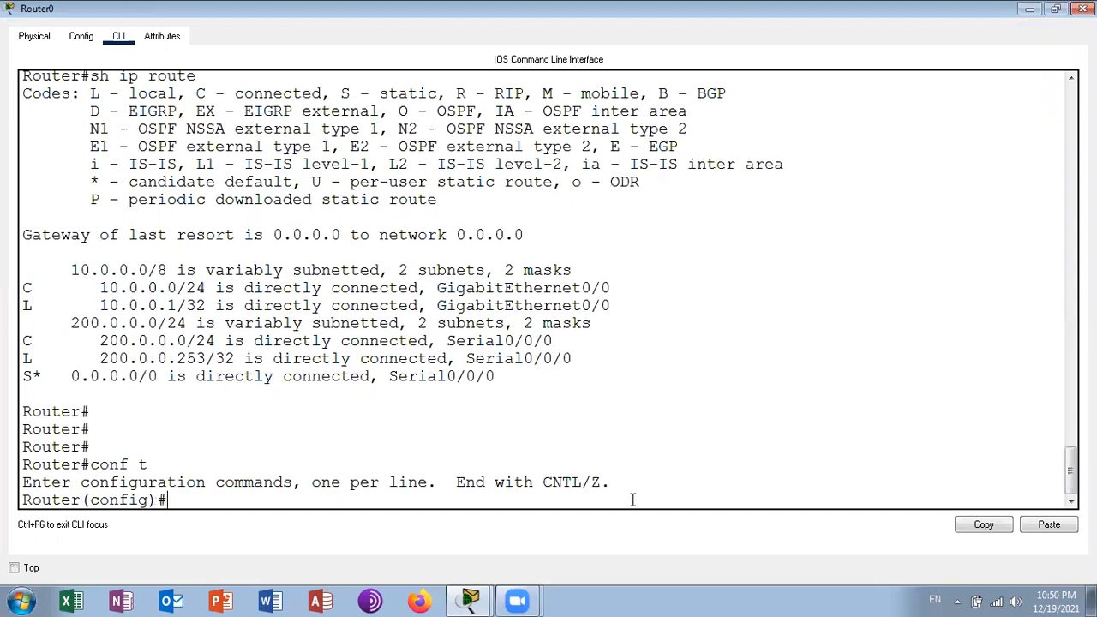
type("hos")
key("Tab")
type("NATR")
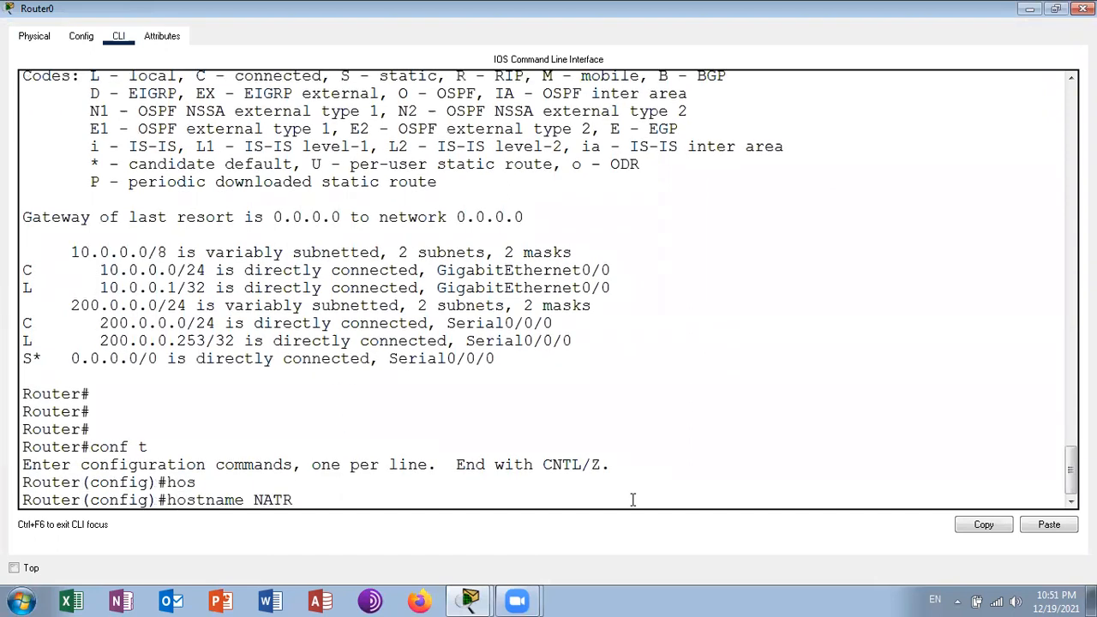
type("outer")
key("Return")
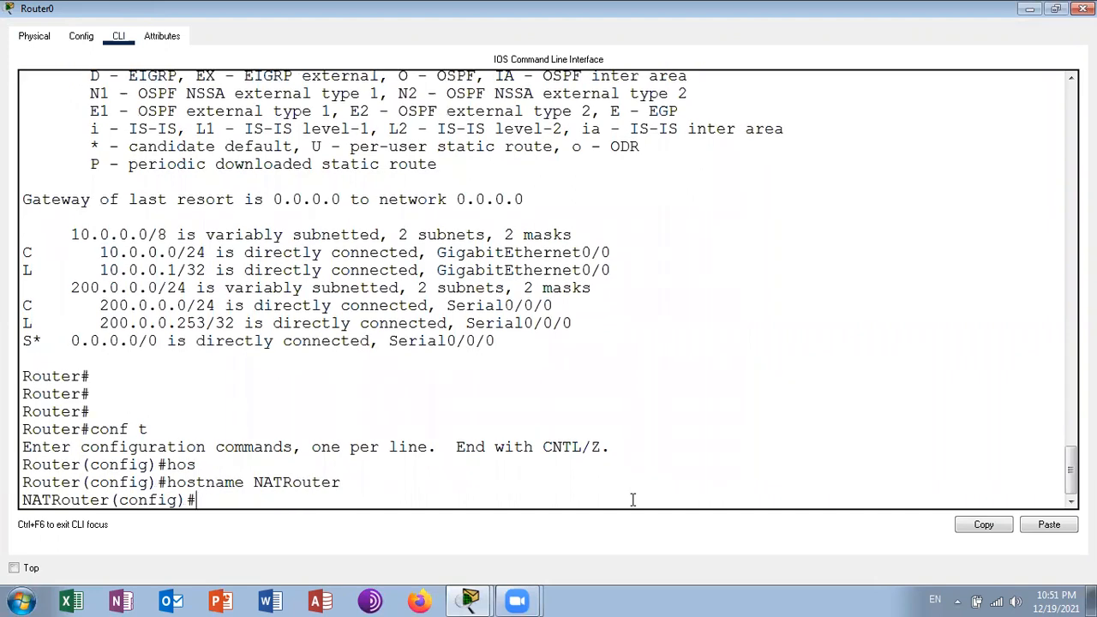
- Mark interface g0/0 on Router0 as the NAT inside interface with ip nat inside
type("int g0/0")
key("Return")
type("ip na")
key("Tab")
type("in")
key("Tab")
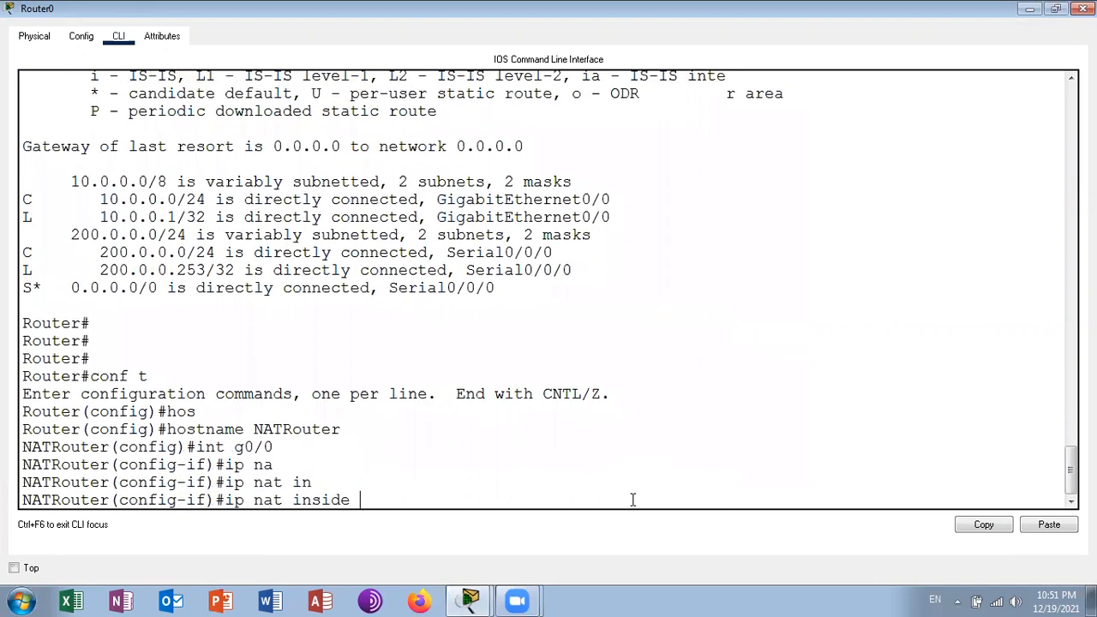
key("Return")
- Mark interface s0/0/0 on Router0 as the NAT outside interface with ip nat outside
key("Up")
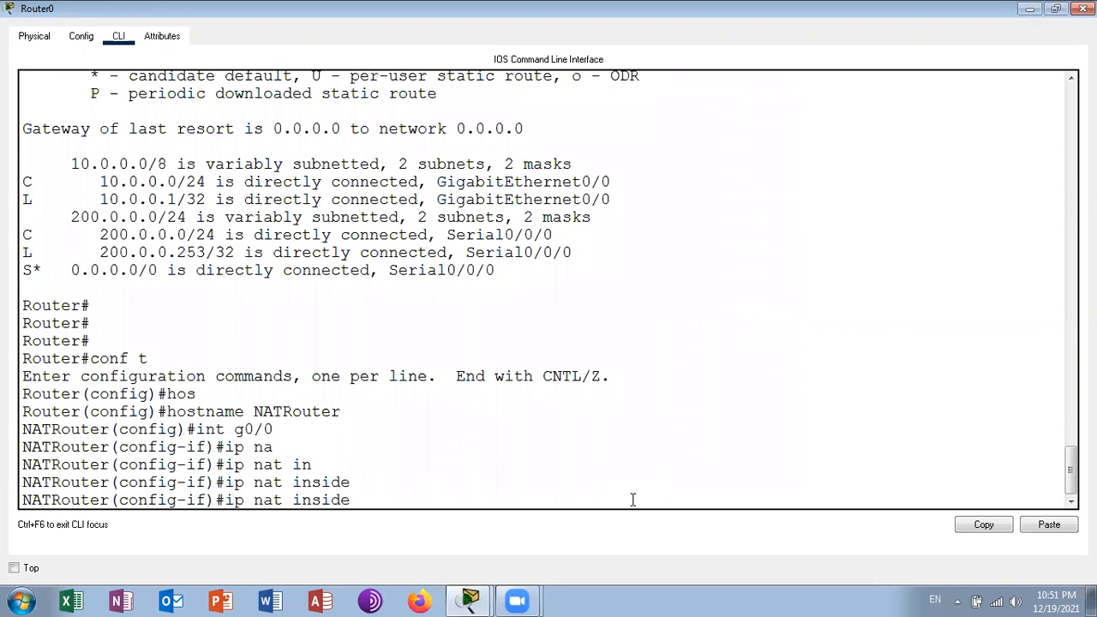
key("Up")
key("BackSpace")
key("BackSpace")
key("BackSpace")
key("BackSpace")
type("s0/0/0")
key("Return")
type("ip ")
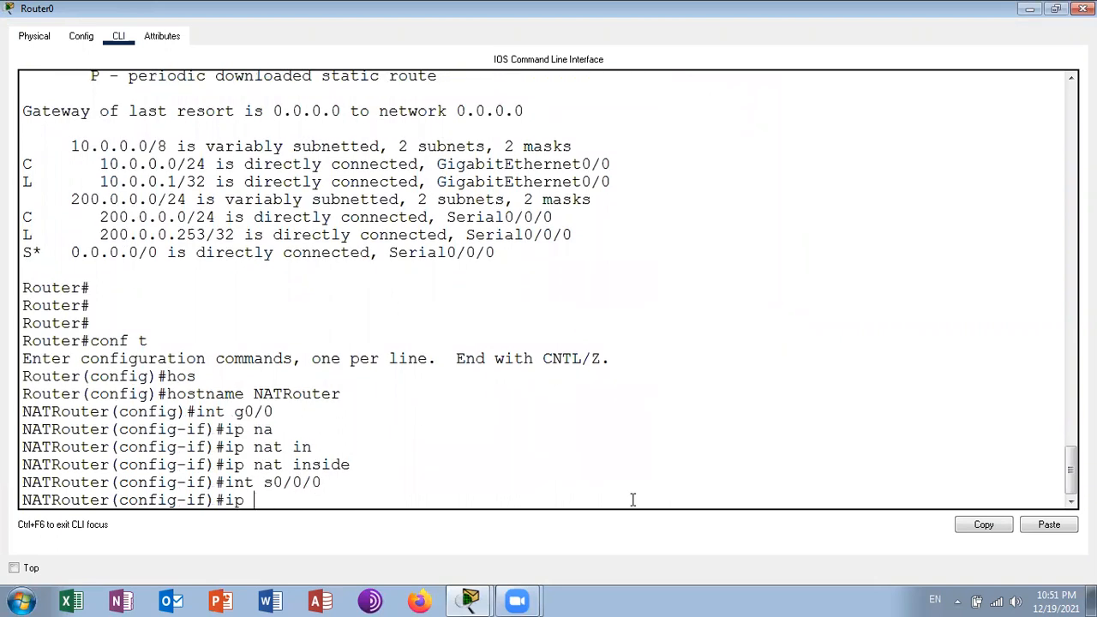
type("na")
key("Tab")
type("ou")
key("Tab")
key("Return")
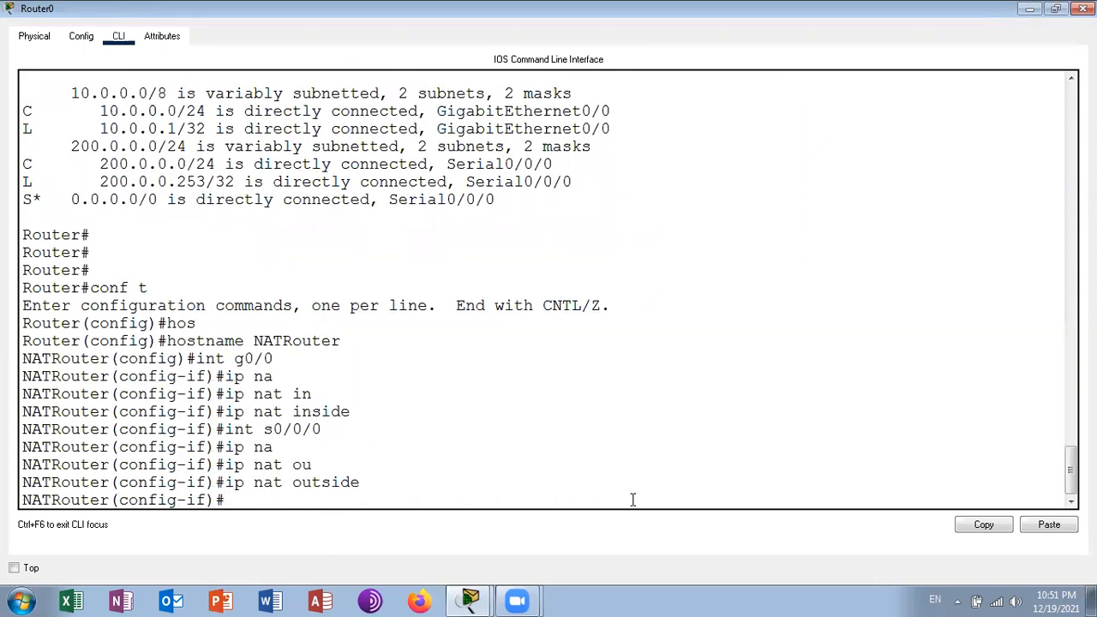
- Leave interface configuration on Router0 and save the NAT interface settings with wr
key("ctrl+z")
key("Return")
key("Return")
type("wr")
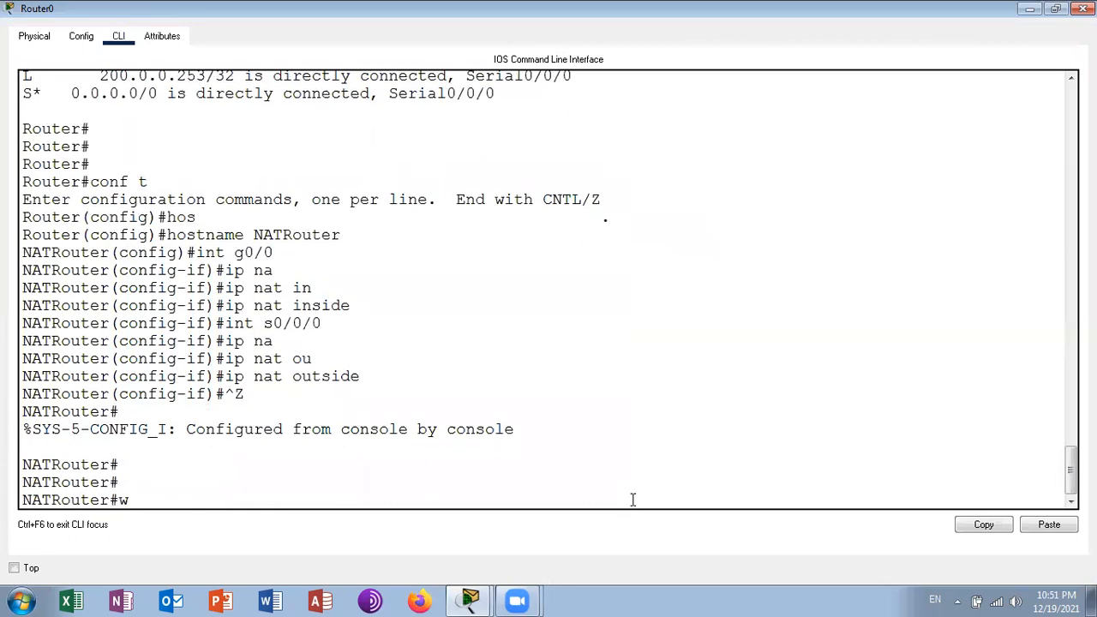
key("Return")
- Enter configuration mode on Router0 and add a static inside source NAT mapping from 10.0.0.2 to 200.0.0.1
type("conf t")
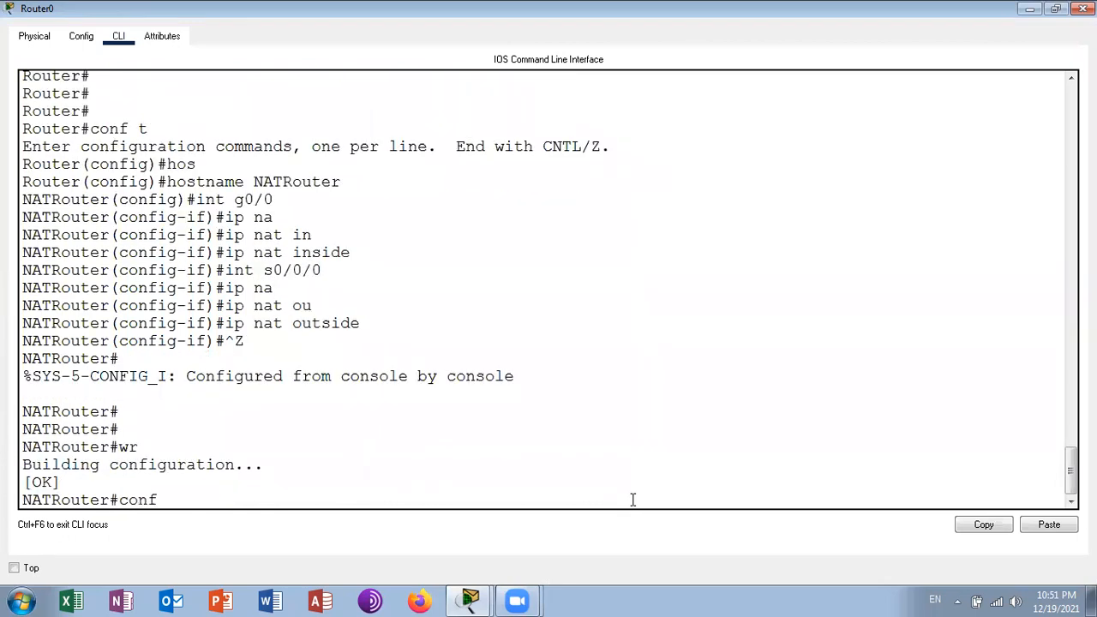
key("Return")
type("ip nat")
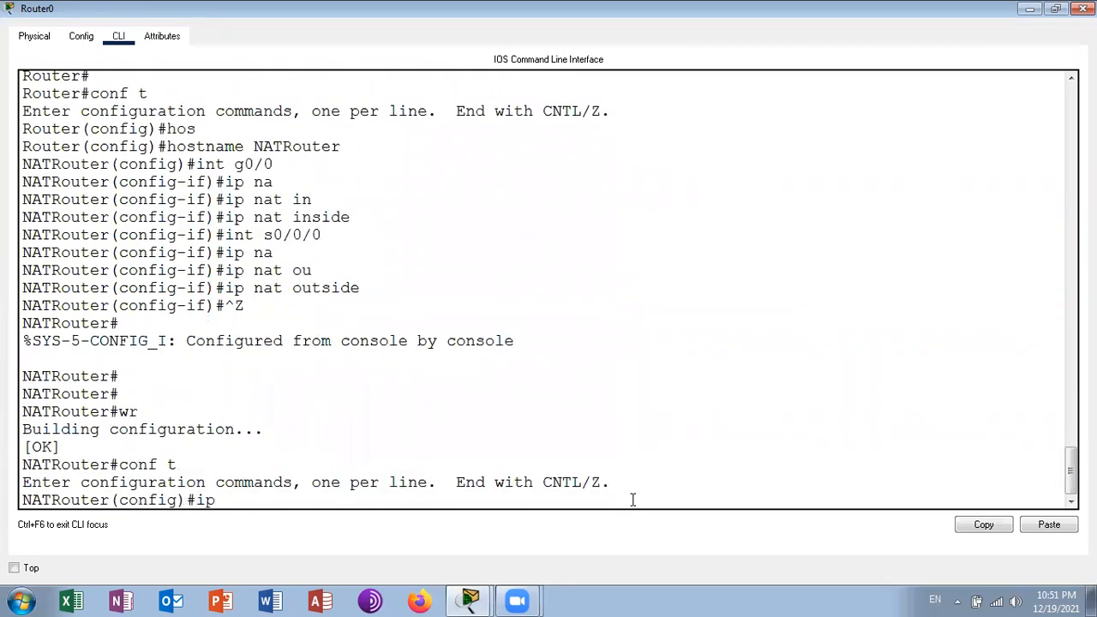
key("Tab")
key("Tab")
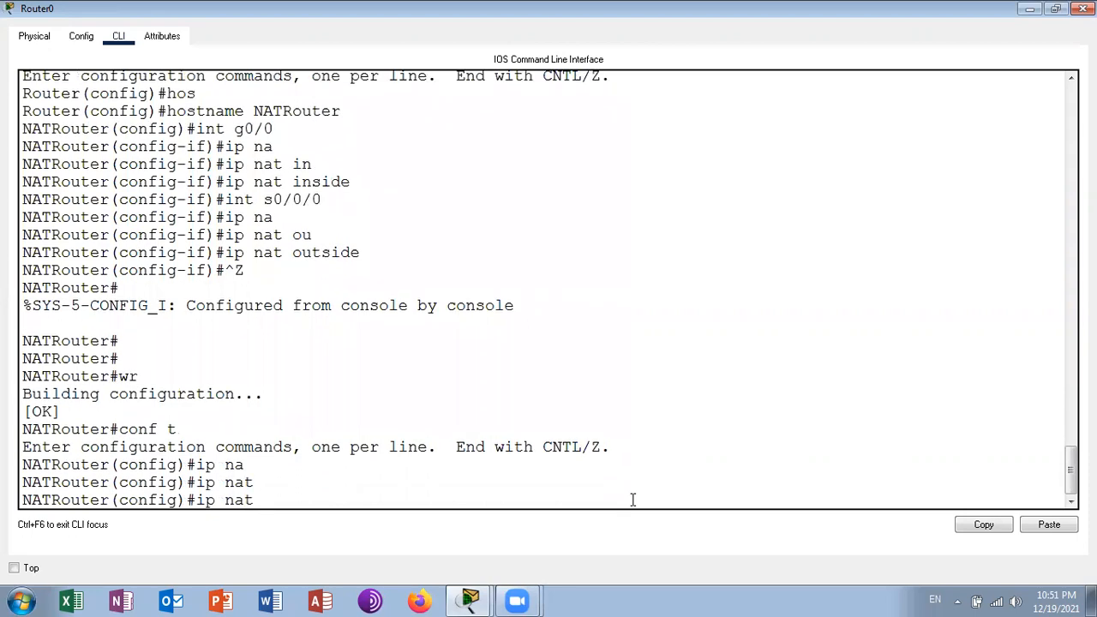
type("in")
key("Tab")
type("so")
key("Tab")
type("sta")
key("Tab")
type("10.0.0.2")
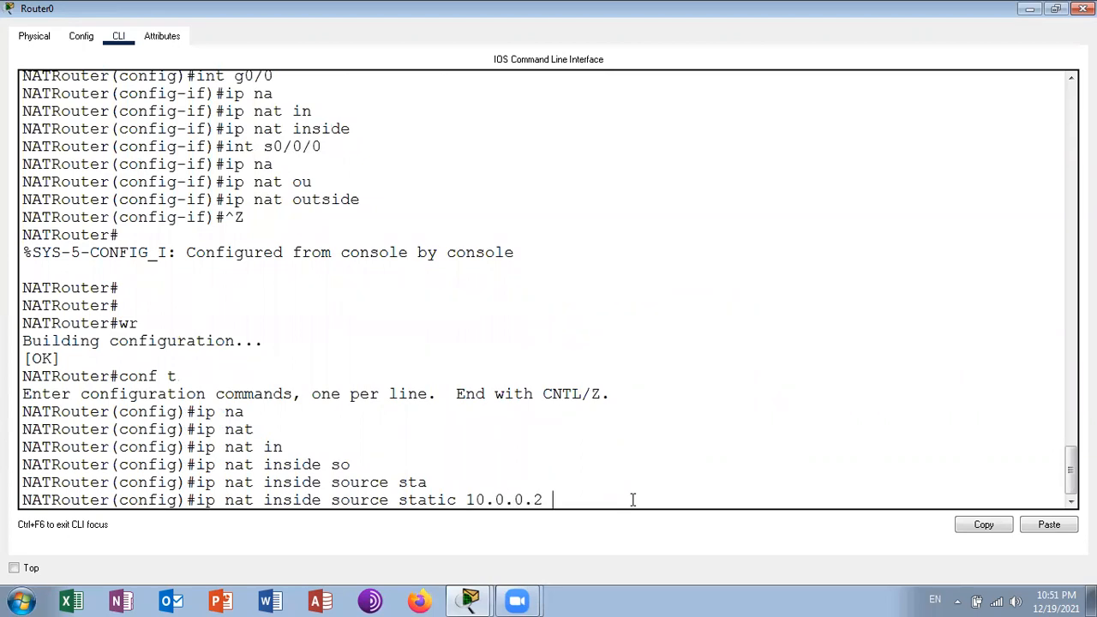
type(" 200.0.0.")
key("alt+Tab")
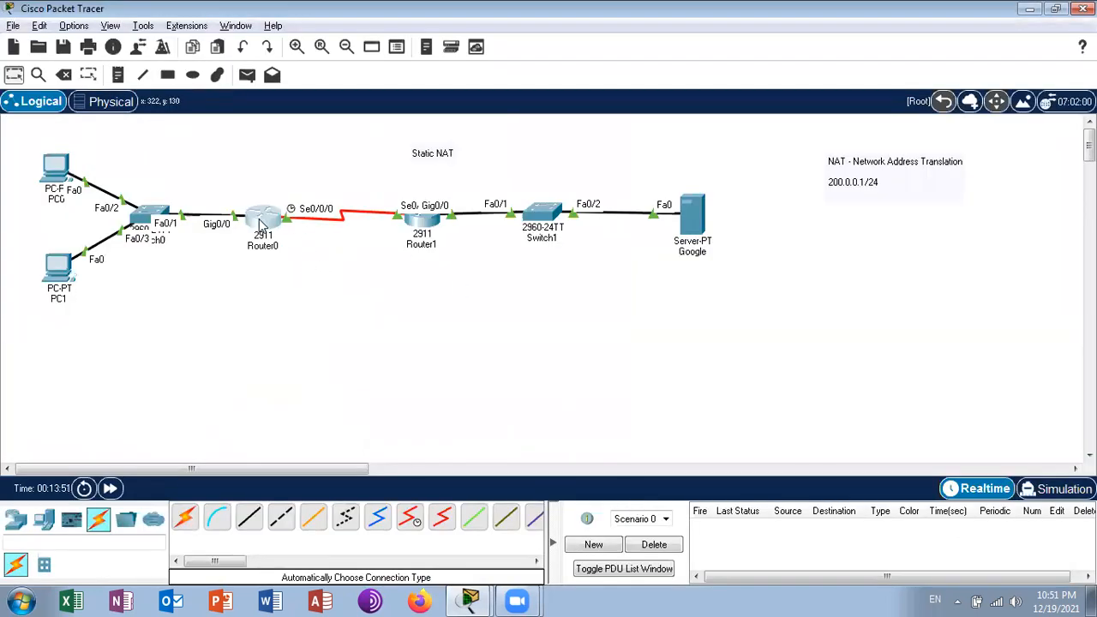
mouse_move(259, 225)
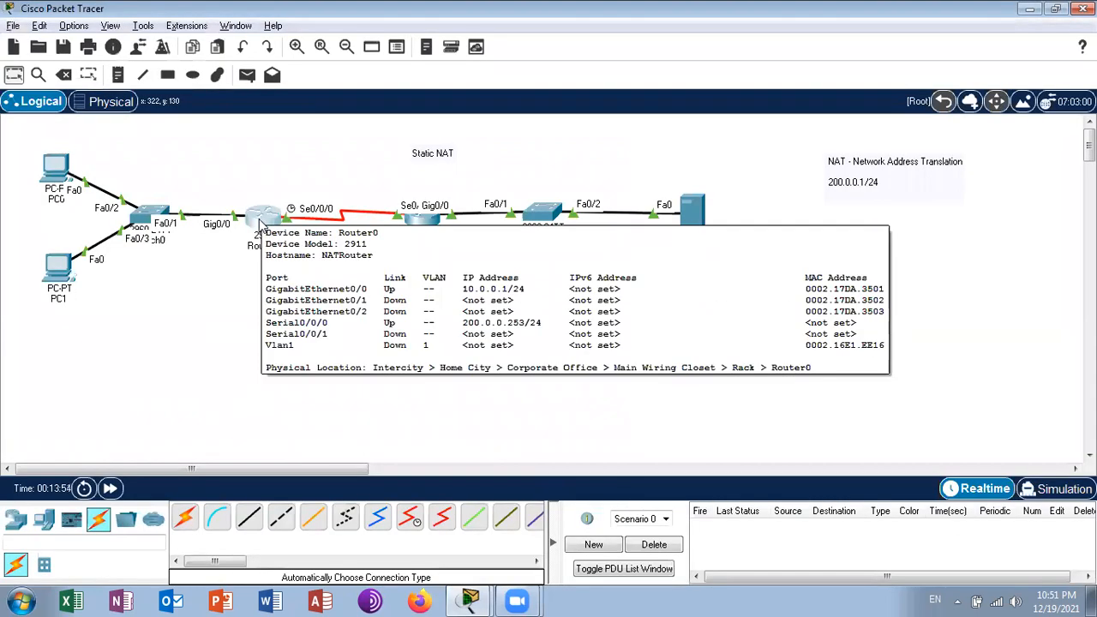
key("alt+Tab")
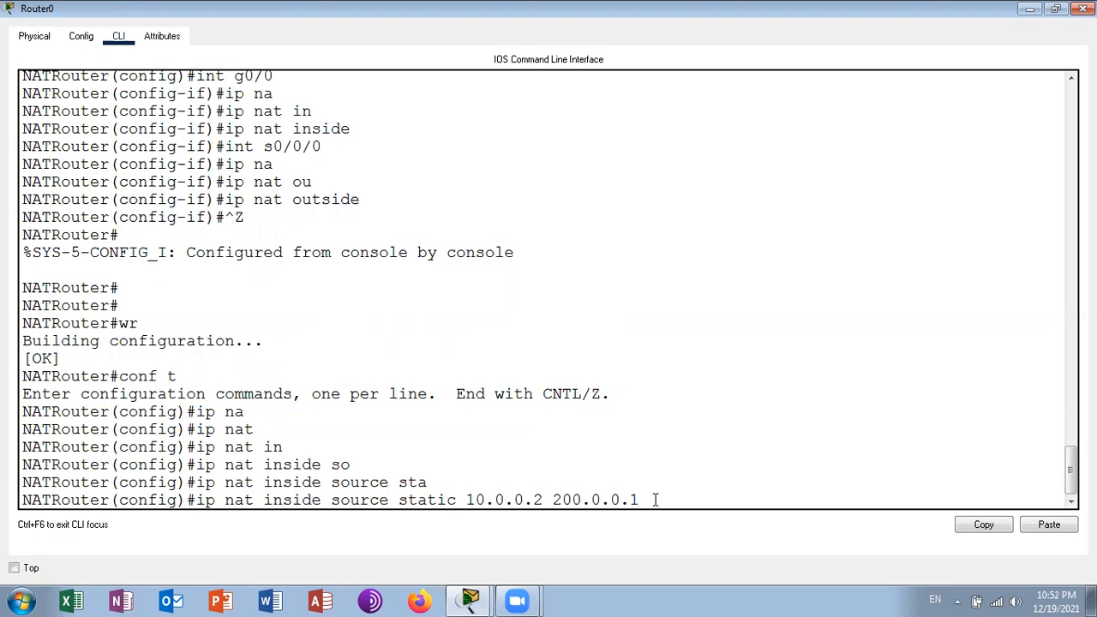
key("Return")
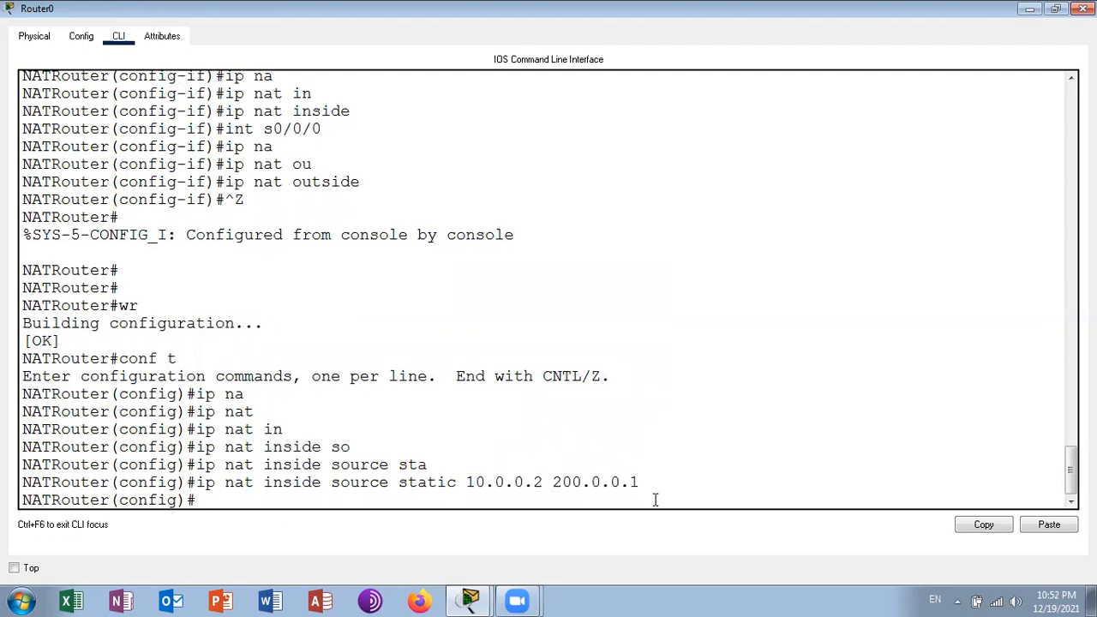
- Add a second static inside source NAT mapping on Router0 from 10.0.0.3 to 200.0.0.2
key("Up")
key("Left")
key("Left")
key("Left")
key("Left")
key("Left")
key("Left")
key("Left")
key("Left")
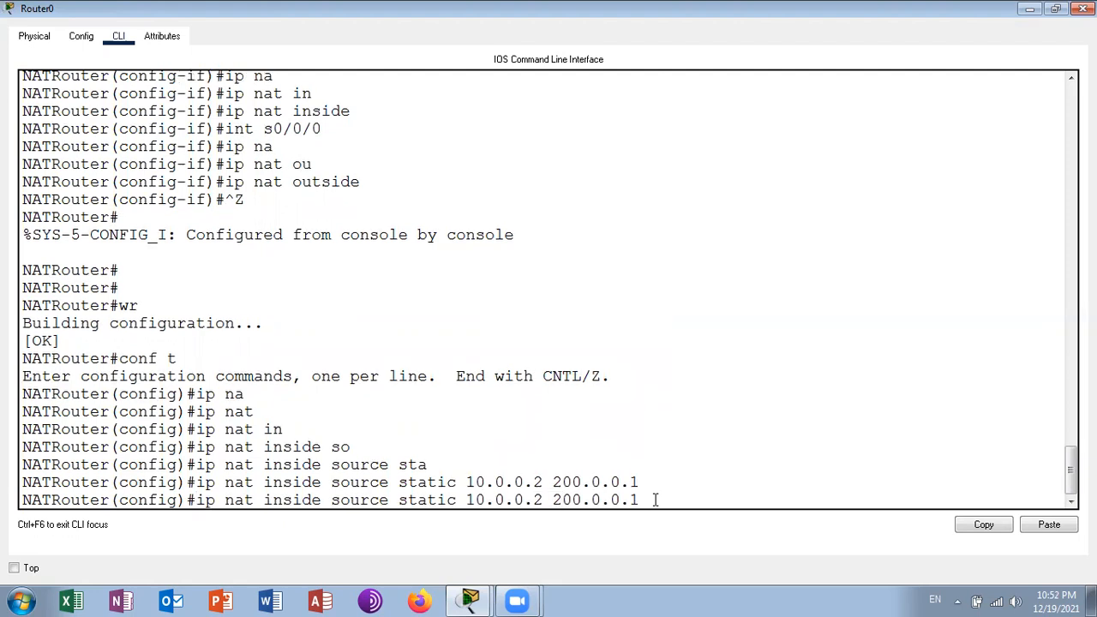
key("BackSpace")
type("3")
key("Right")
key("Right")
key("Right")
key("Right")
key("BackSpace")
type("2")
key("Return")
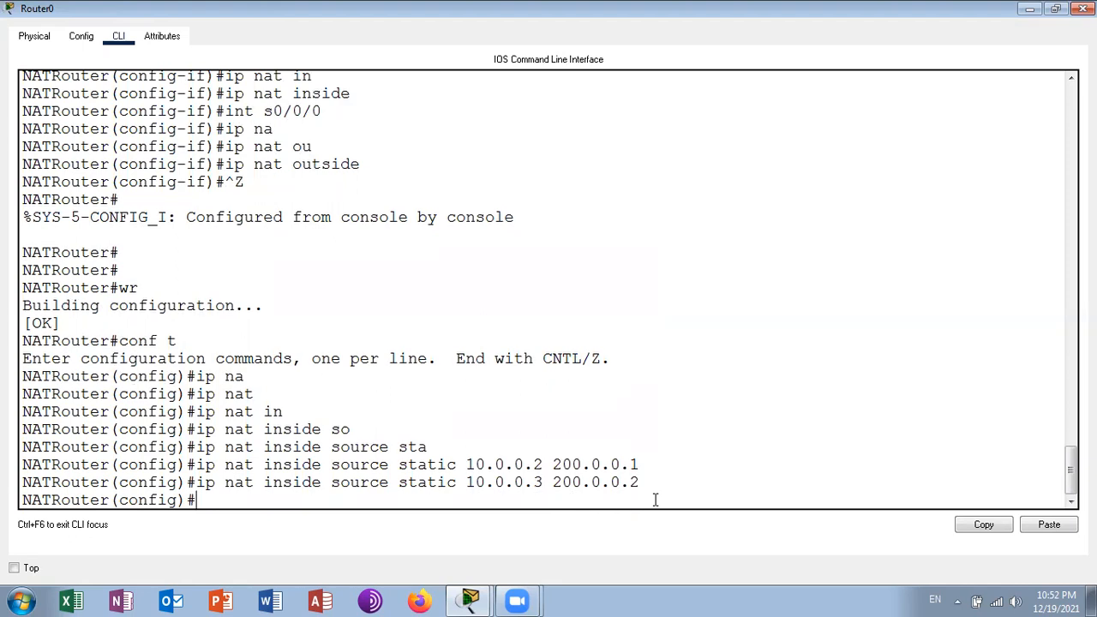
- Leave configuration mode on Router0 and save the static NAT mappings with wr
key("ctrl+z")
key("Return")
key("Return")
type("wr")
key("Return")
- Display Router0's NAT table with sh ip nat translations
type("sh ip na")
key("Tab")
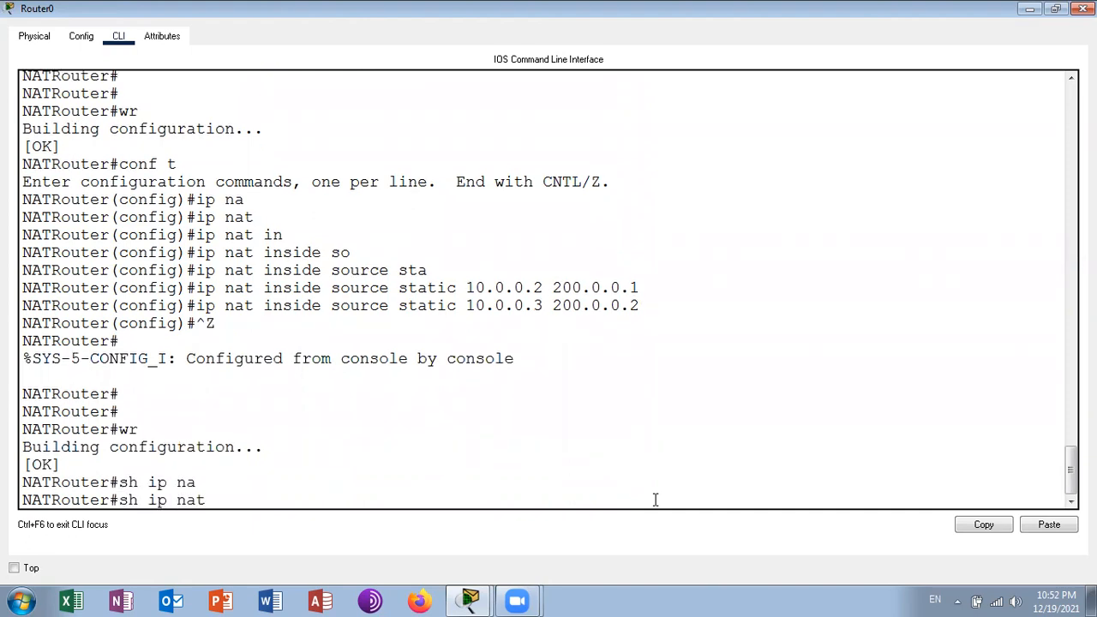
type("tr")
key("Tab")
key("Return")
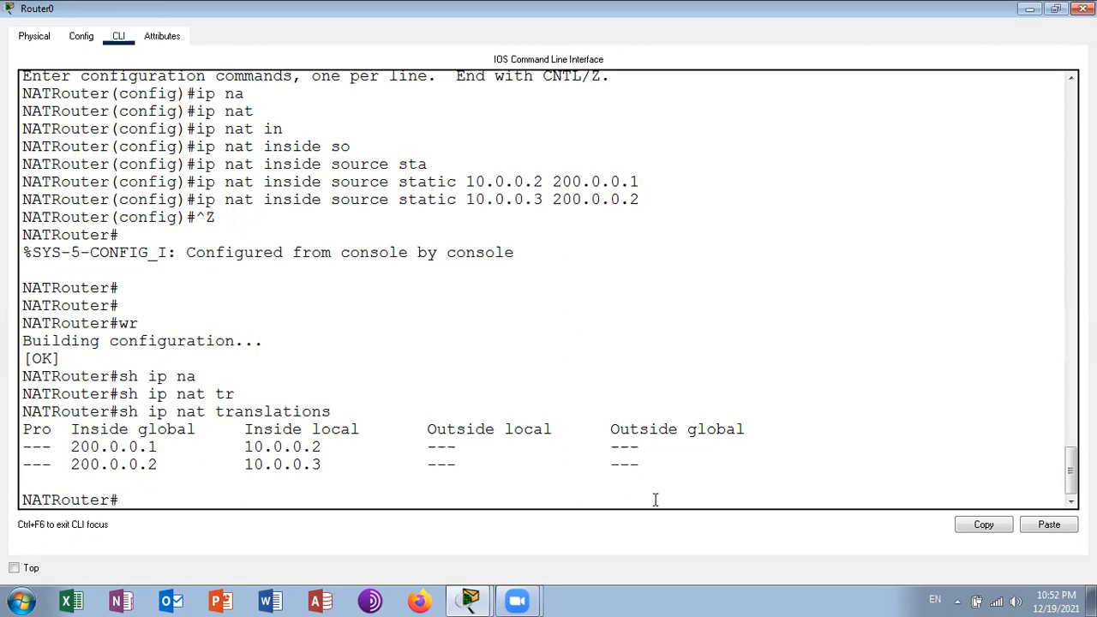
- Ping 170.0.0.2 from Router0, and check the Google server's address details in the topology
type("ping 170.0.0.2")
key("Return")
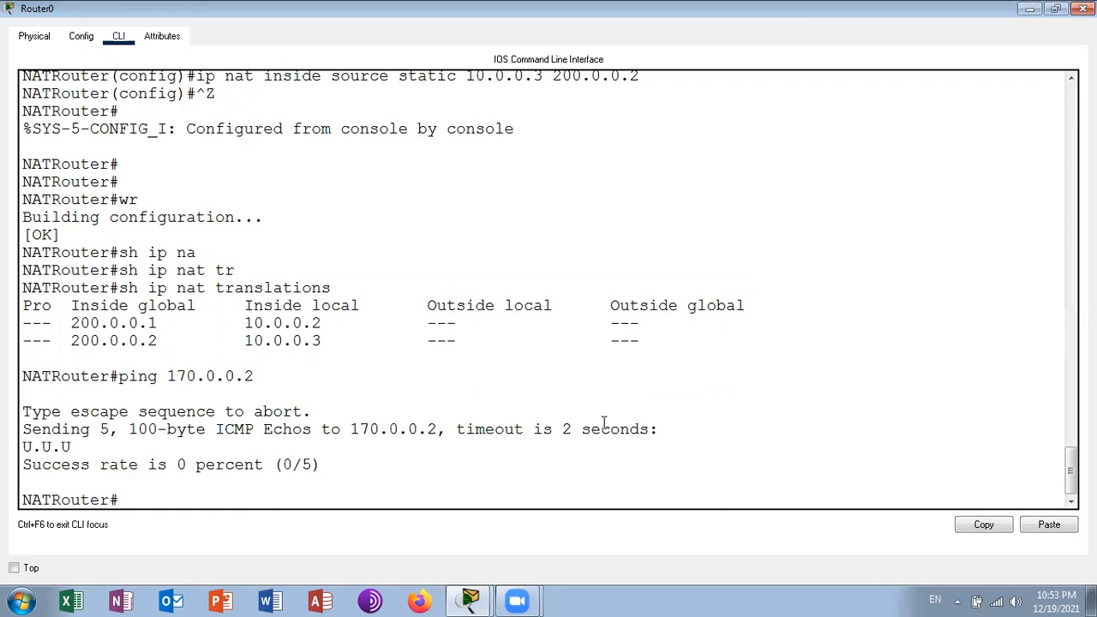
left_click(1030, 10)
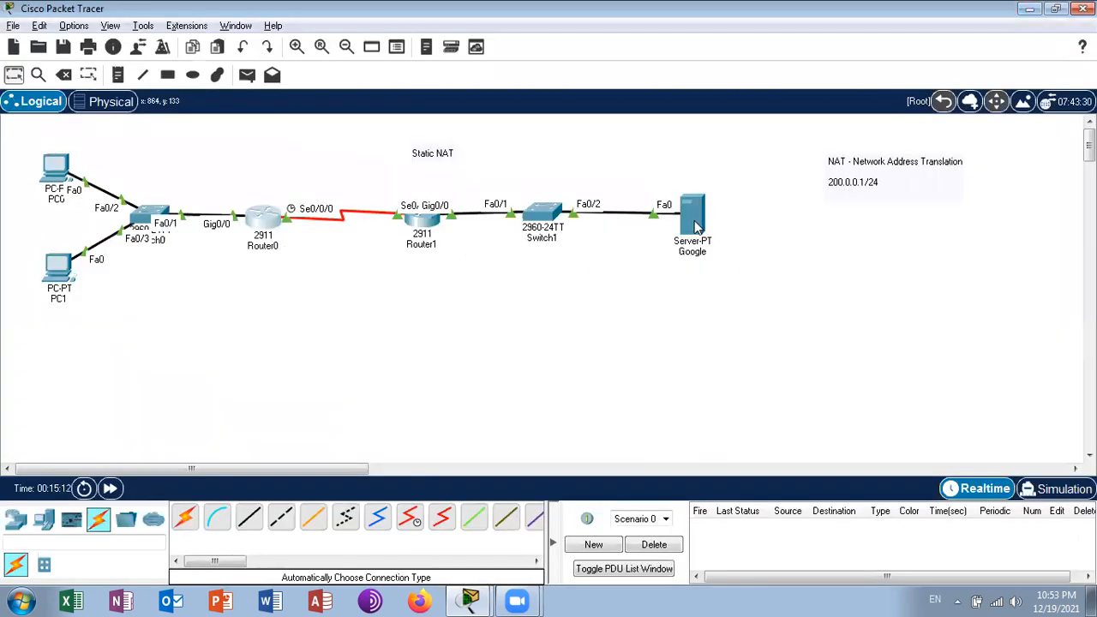
mouse_move(696, 226)
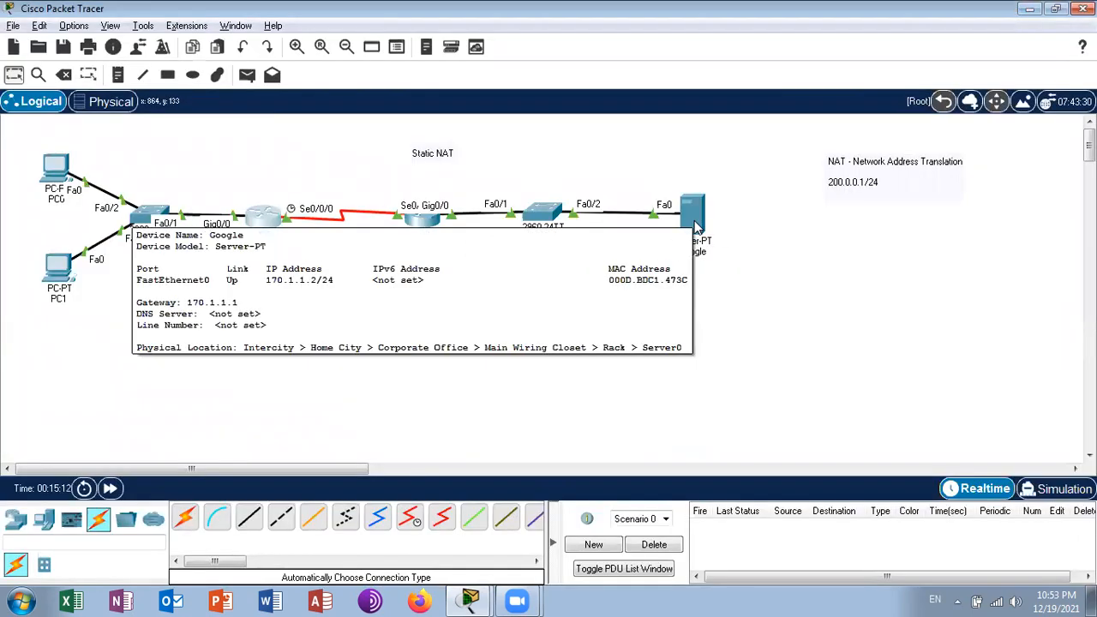
- Return to Router0's command line and ping the Google server at 170.1.1.2
left_click(471, 600)
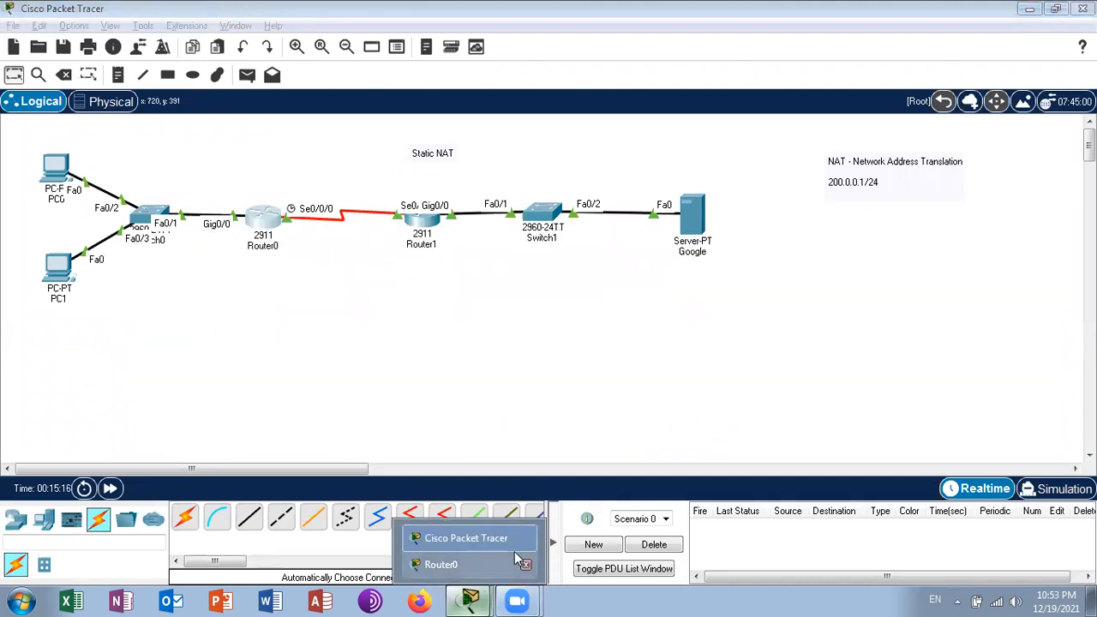
left_click(441, 565)
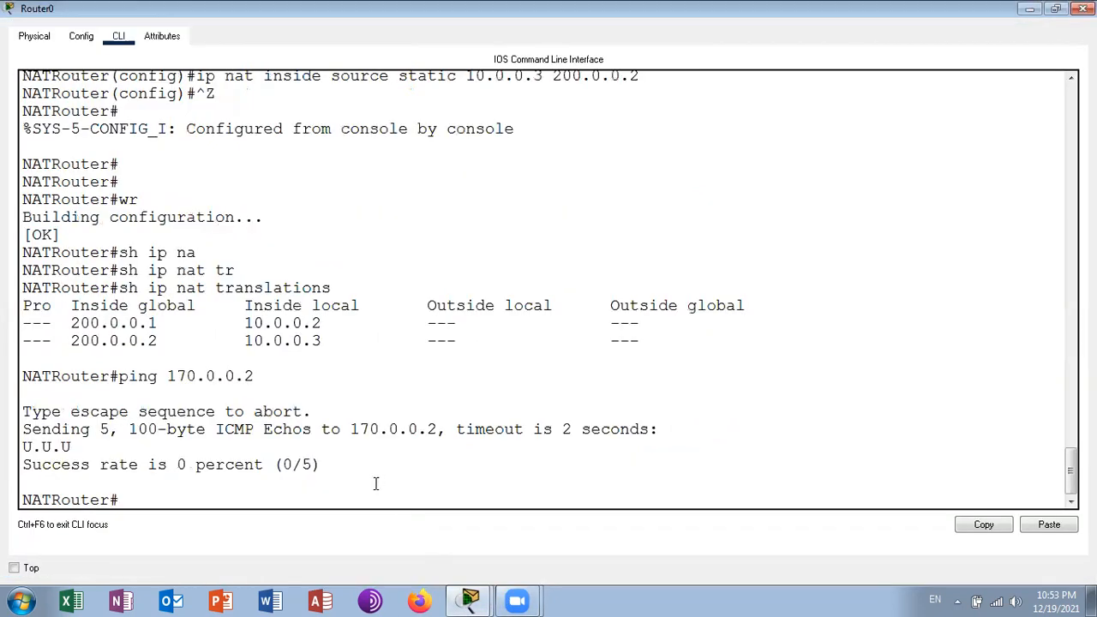
key("Up")
key("BackSpace")
key("BackSpace")
key("BackSpace")
key("BackSpace")
key("BackSpace")
type("170.1")
key("BackSpace")
key("BackSpace")
type(".1.2")
key("Return")
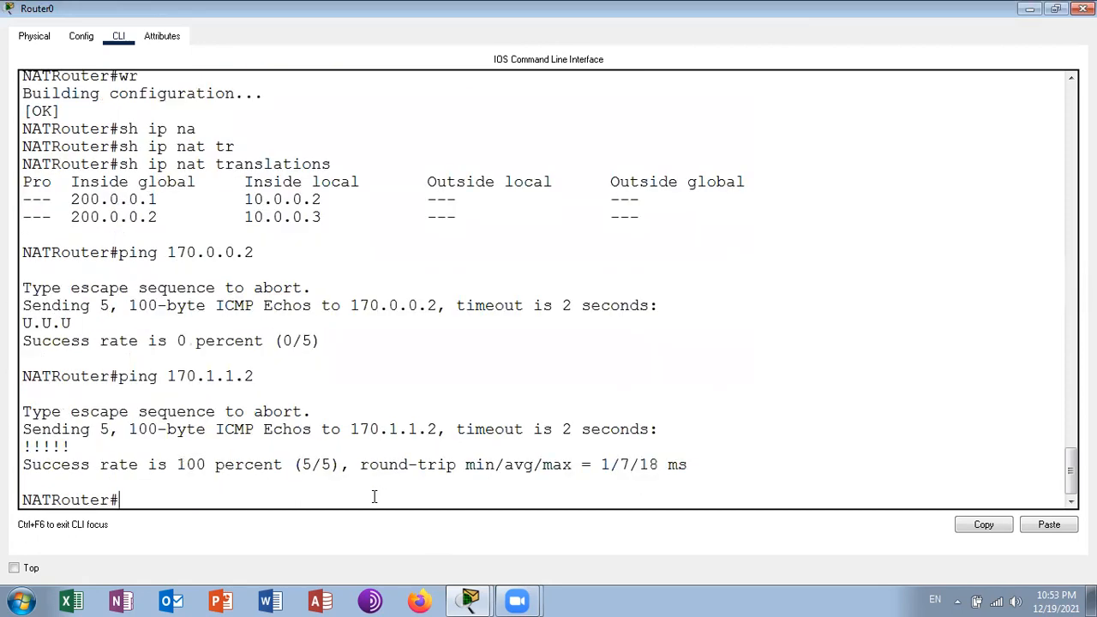
- Display Router0's NAT table again with sh ip nat translations
key("Up")
key("Up")
key("Up")
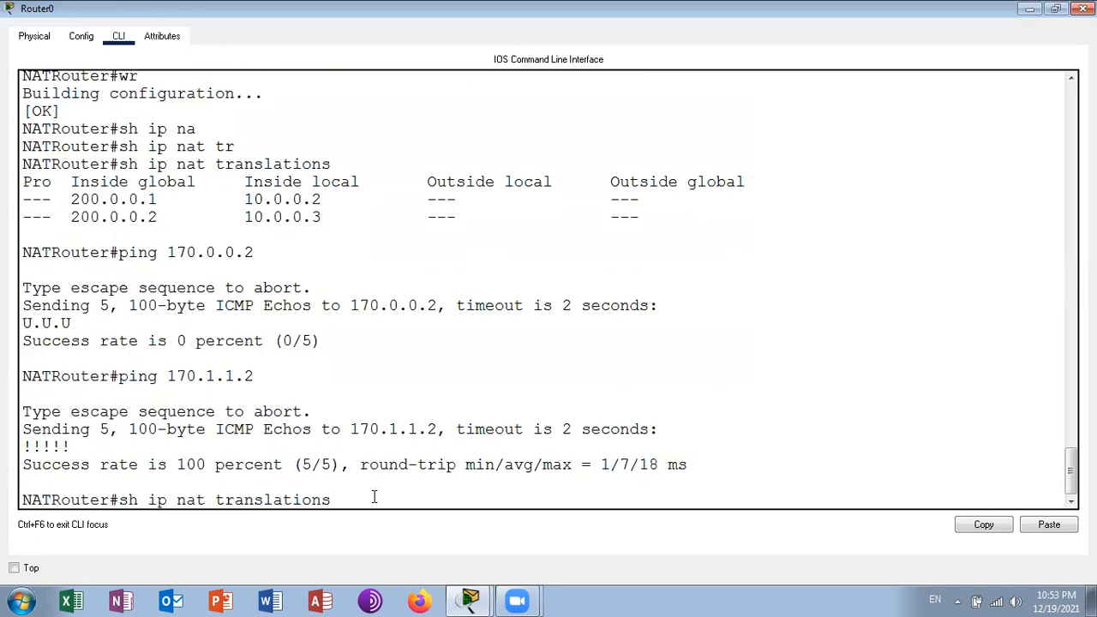
key("Return")
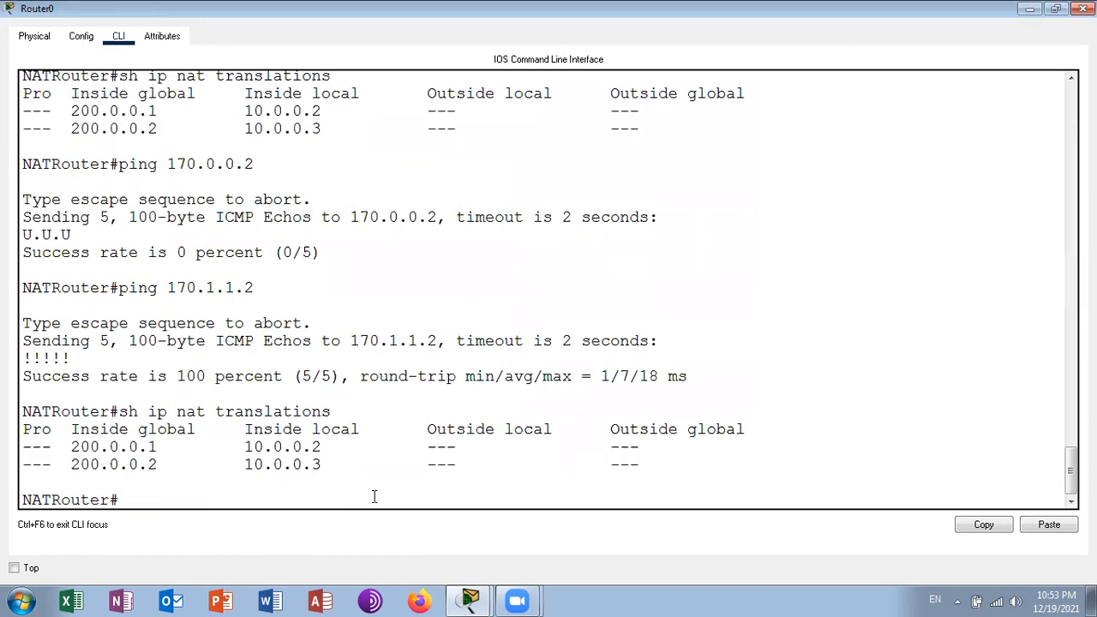
- Display Router0's NAT statistics with sh ip nat statistics, and close the router window
type("sh ip na")
key("Tab")
type("st")
key("Tab")
key("Return")
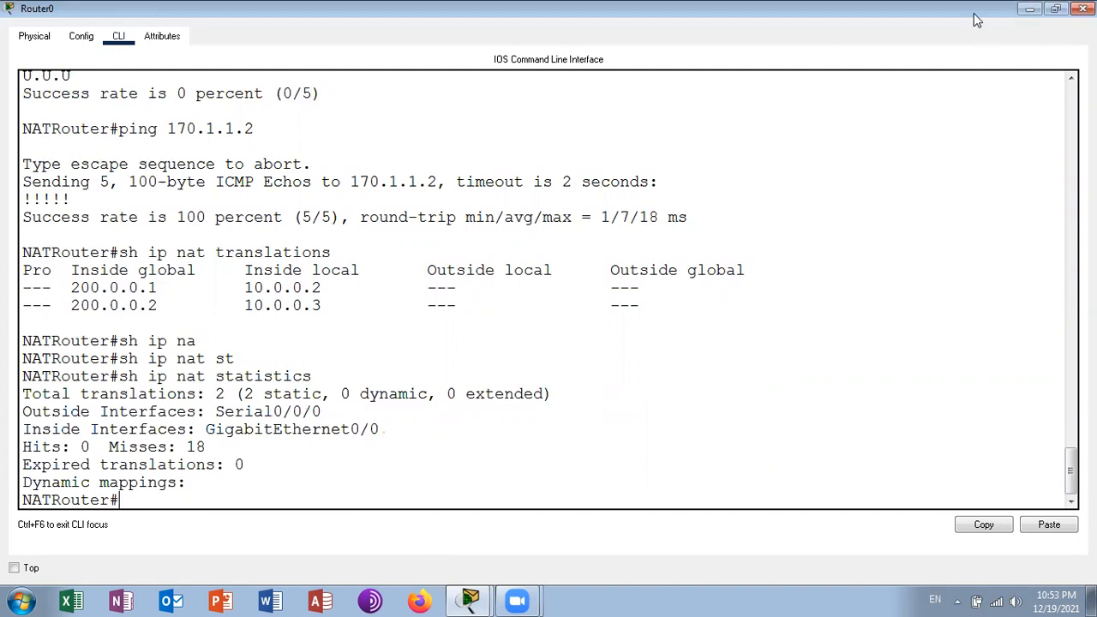
left_click(1083, 9)
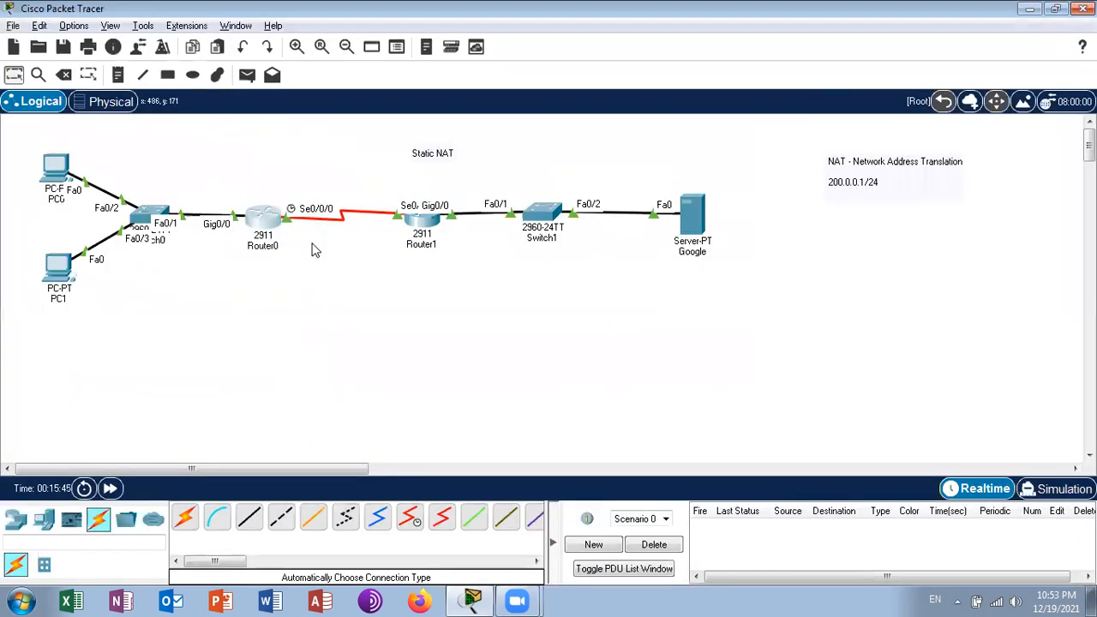
- Open PC0's Command Prompt and ping 170.0.0.2
left_click(56, 168)
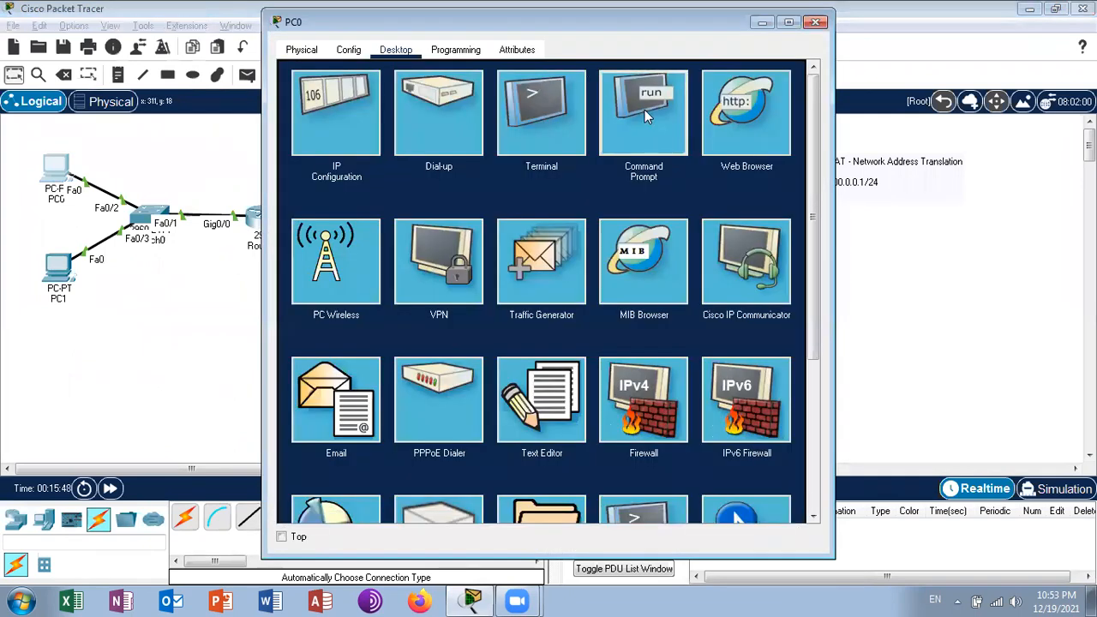
left_click(644, 109)
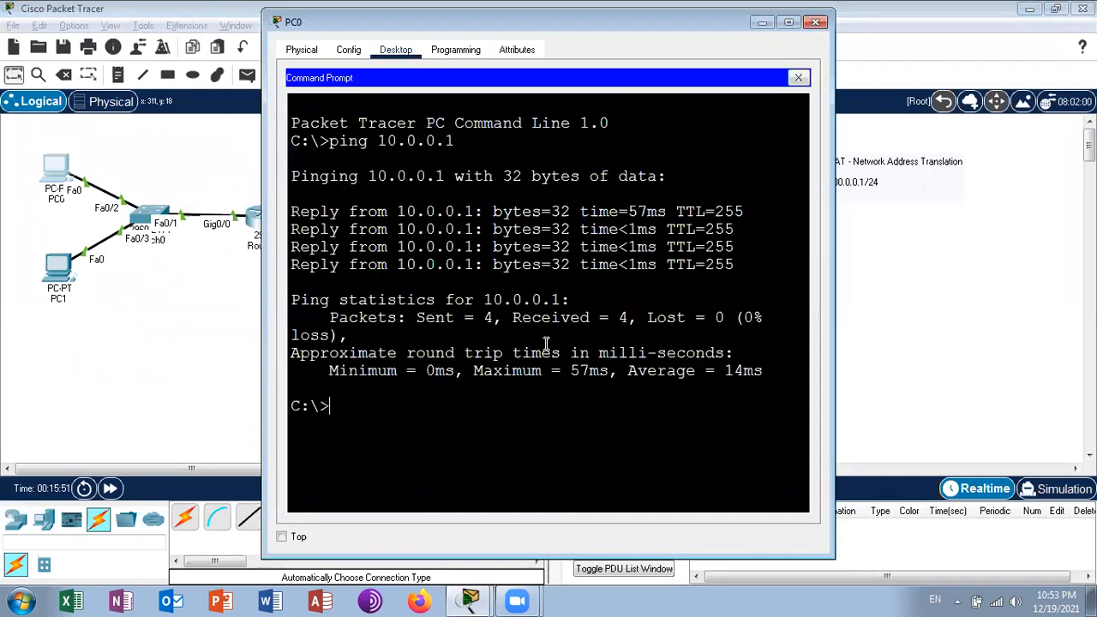
type("ping 170.0.0.2")
key("Return")
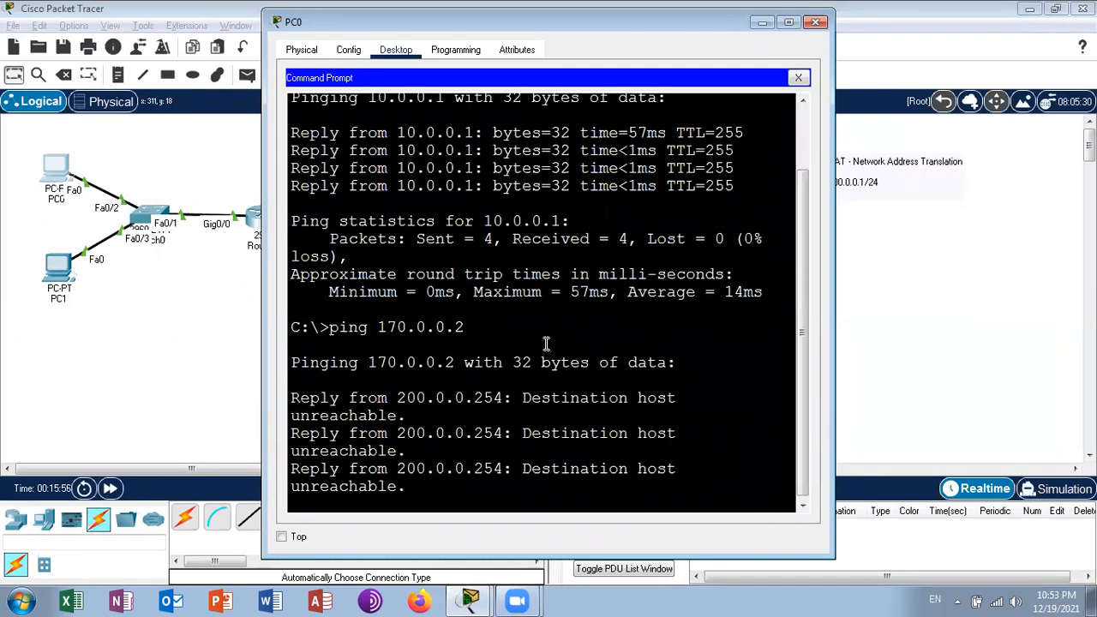
- Ping the Google server at 170.1.1.2 from PC0, view the replies full-screen, and close PC0
key("Up")
key("BackSpace")
key("BackSpace")
key("BackSpace")
key("BackSpace")
key("BackSpace")
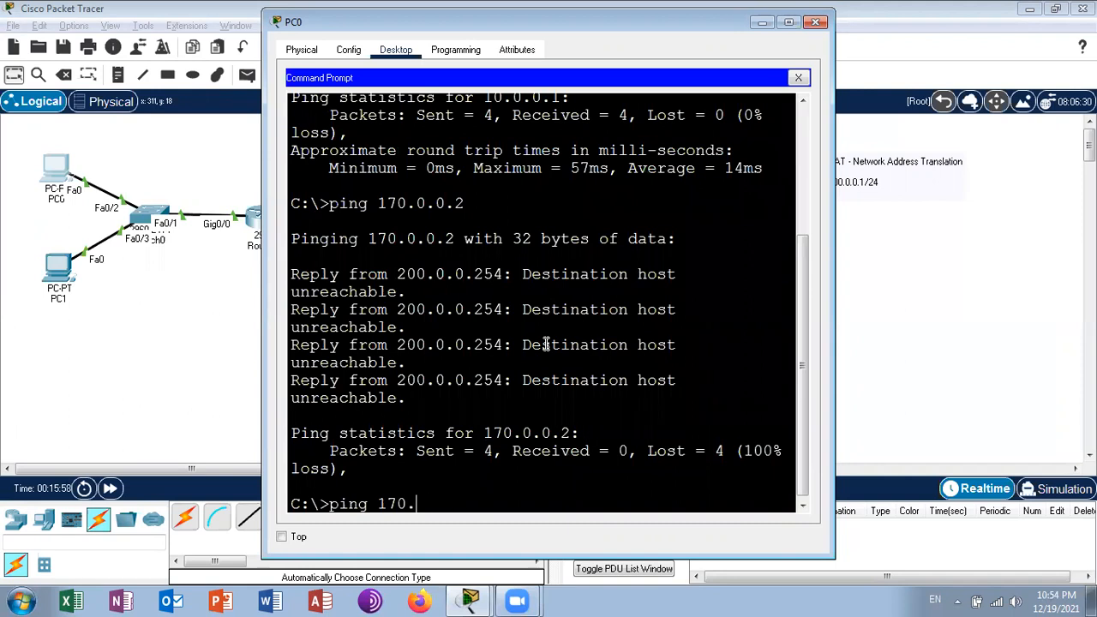
type("1.1.2")
key("Return")
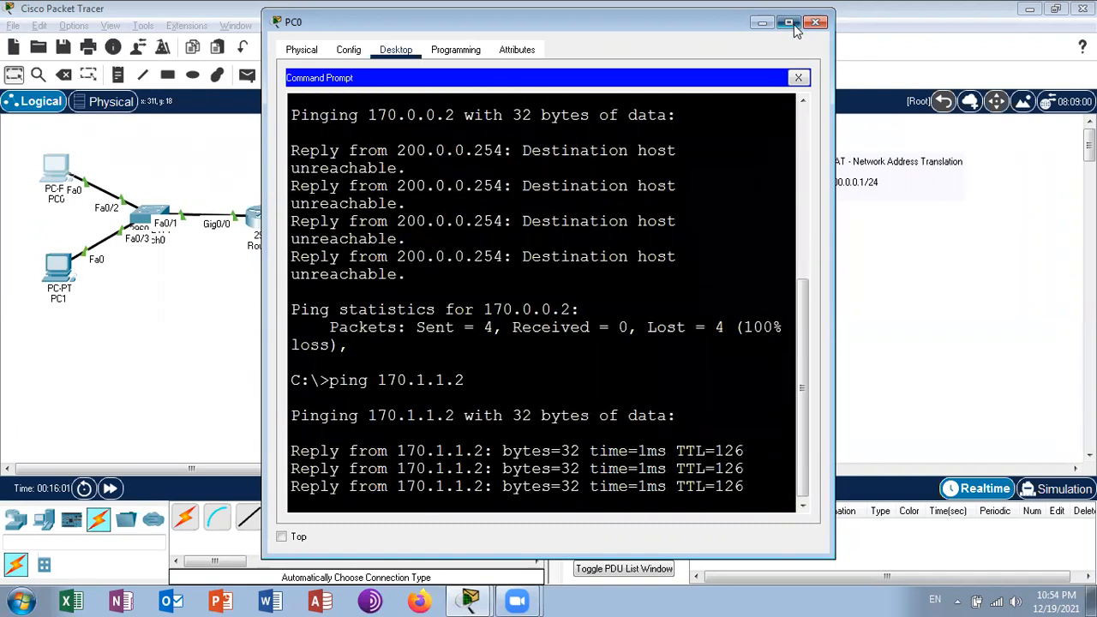
left_click(789, 22)
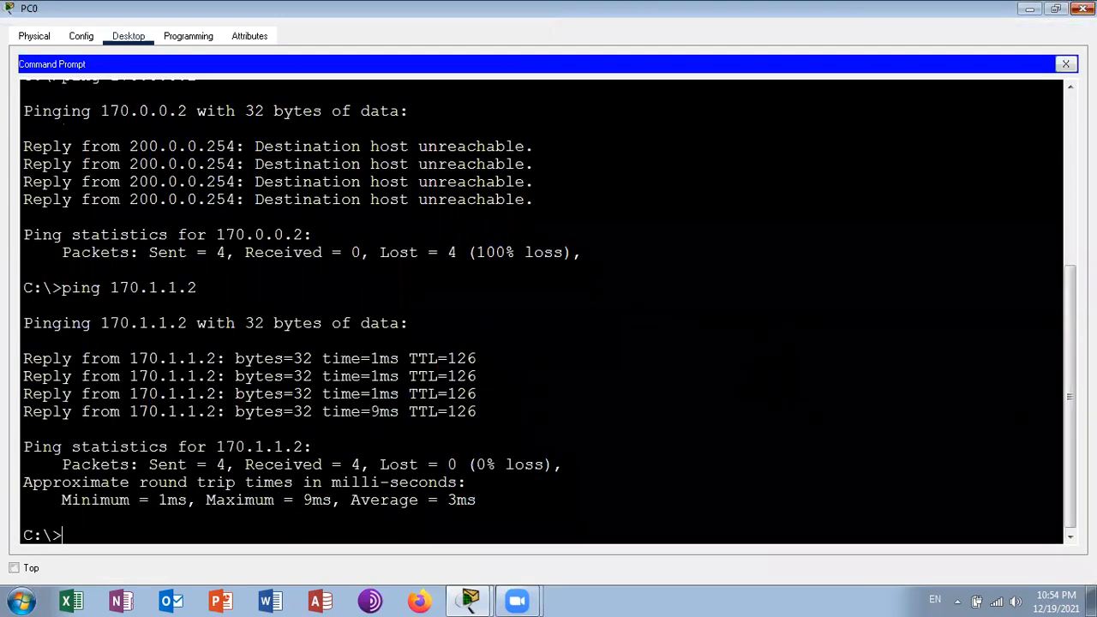
left_click(1083, 9)
- Reopen Router0's command line full-screen and run sh ip nat translations to list the entries from PC0's pings
left_click(274, 220)
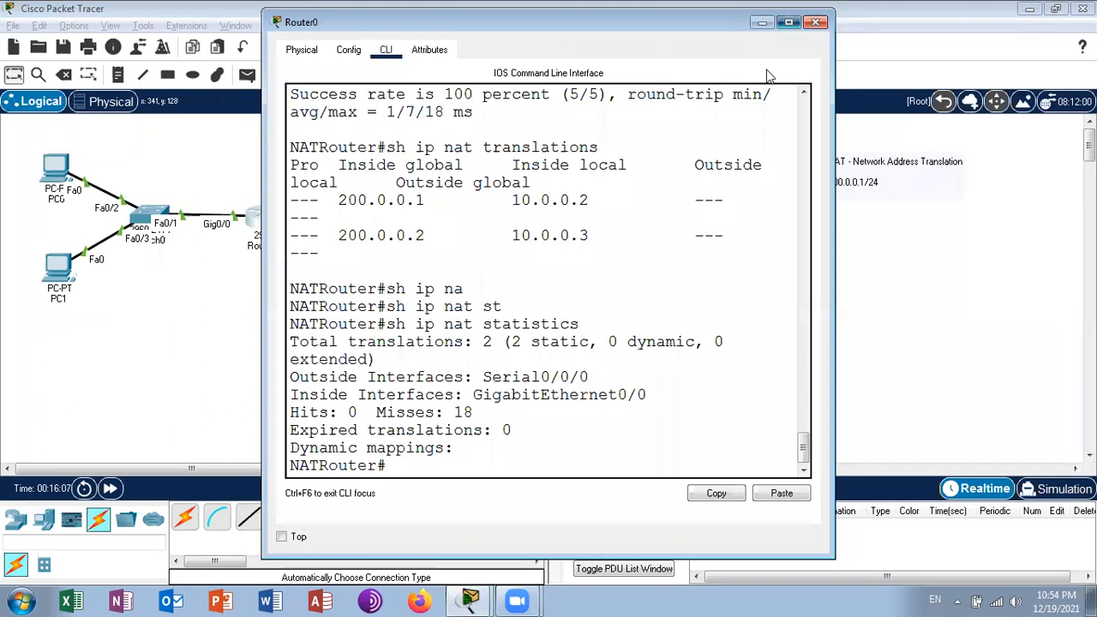
left_click(789, 22)
key("Up")
key("Up")
key("Up")
key("Up")
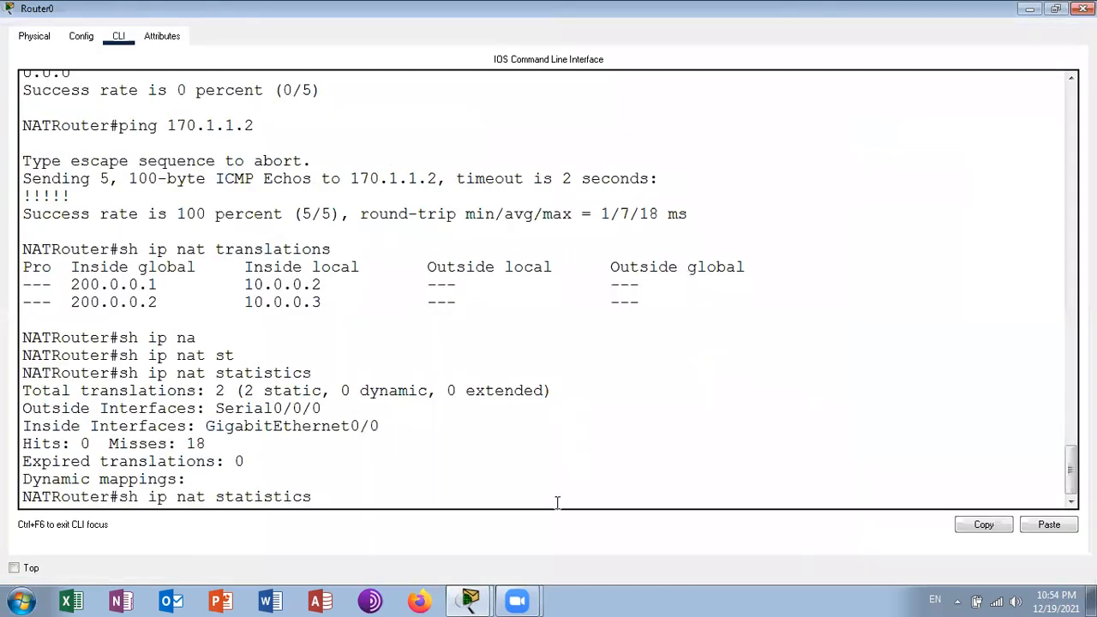
key("Return")
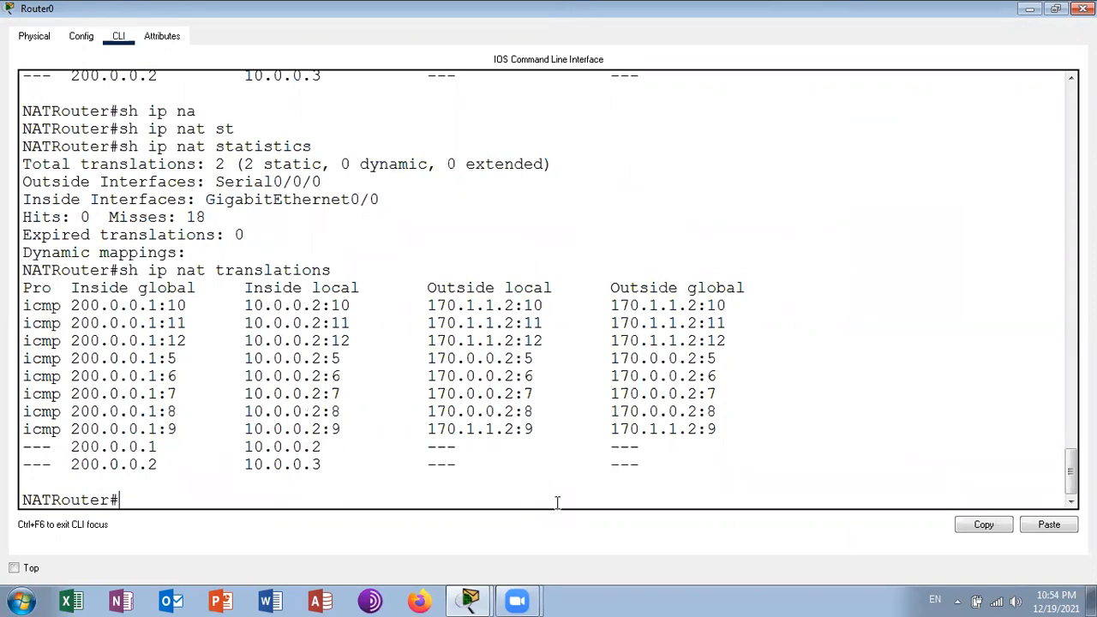
- Enable NAT debugging on Router0 with debug ip nat, and close the router window
type("de")
key("Tab")
type("b")
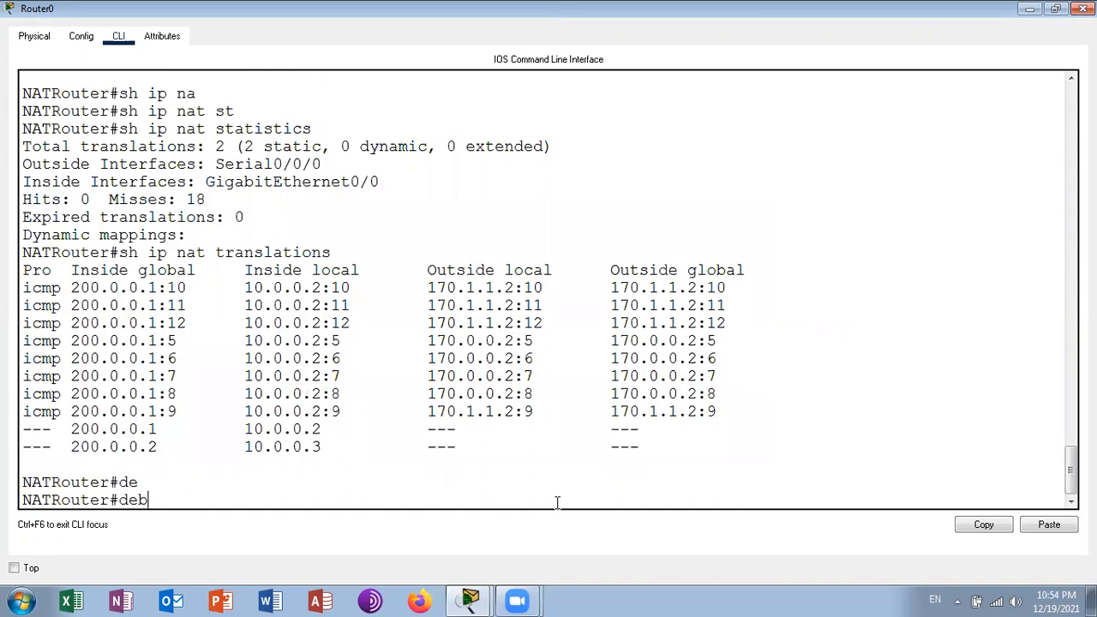
key("Tab")
type("ip a")
key("BackSpace")
type("na")
key("Tab")
key("Return")
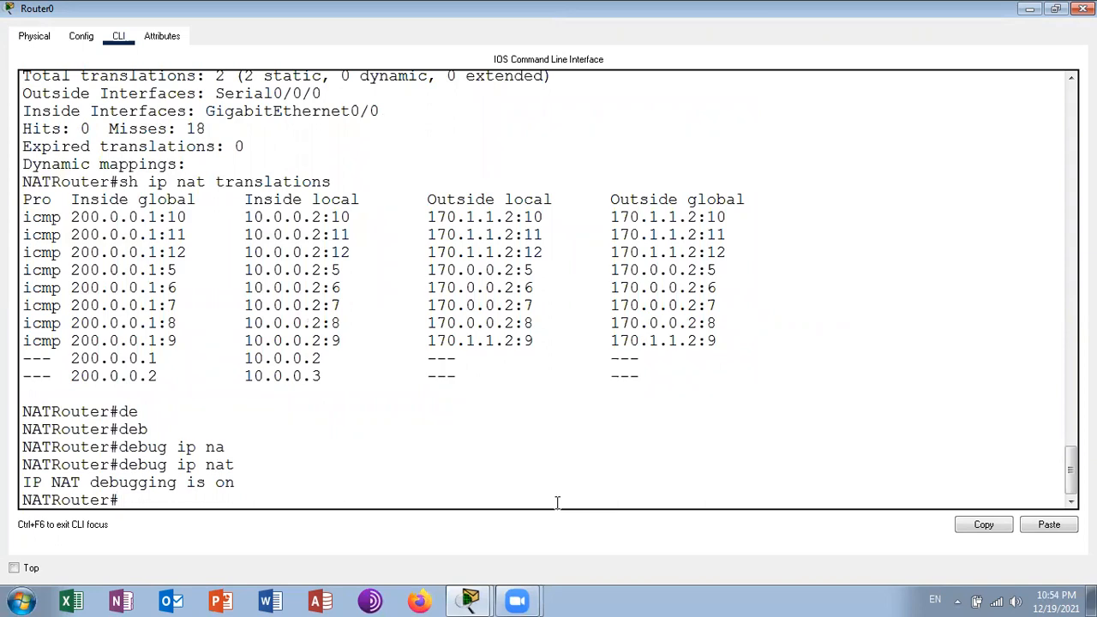
left_click(1084, 9)
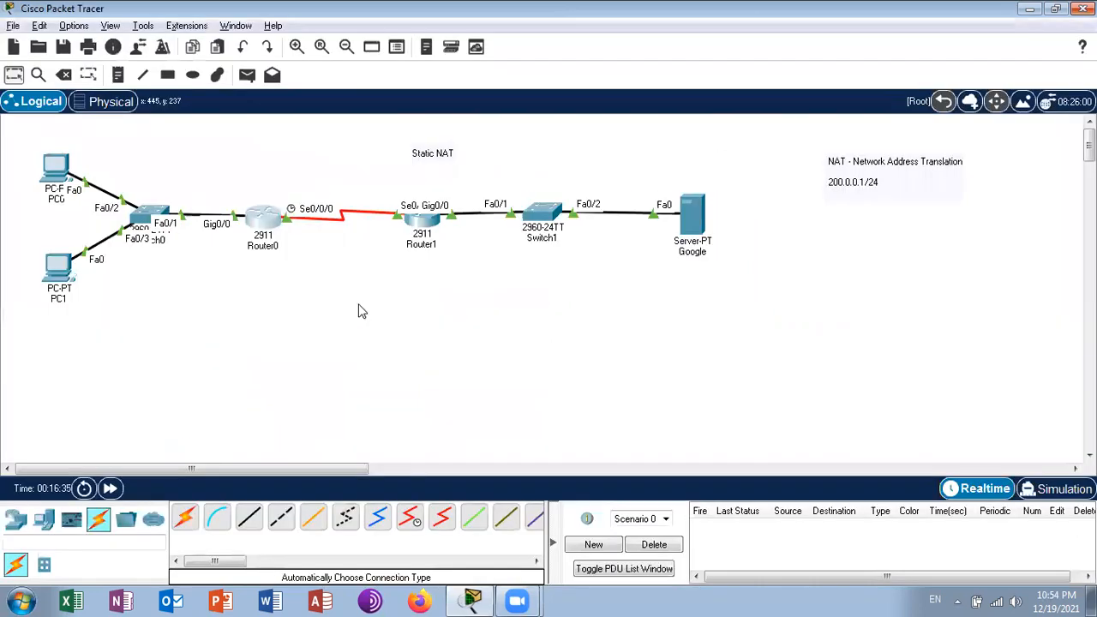
- Ping the Google server at 170.1.1.2 from PC1's Command Prompt, and close PC1
left_click(61, 271)
left_click(627, 108)
type("ping")
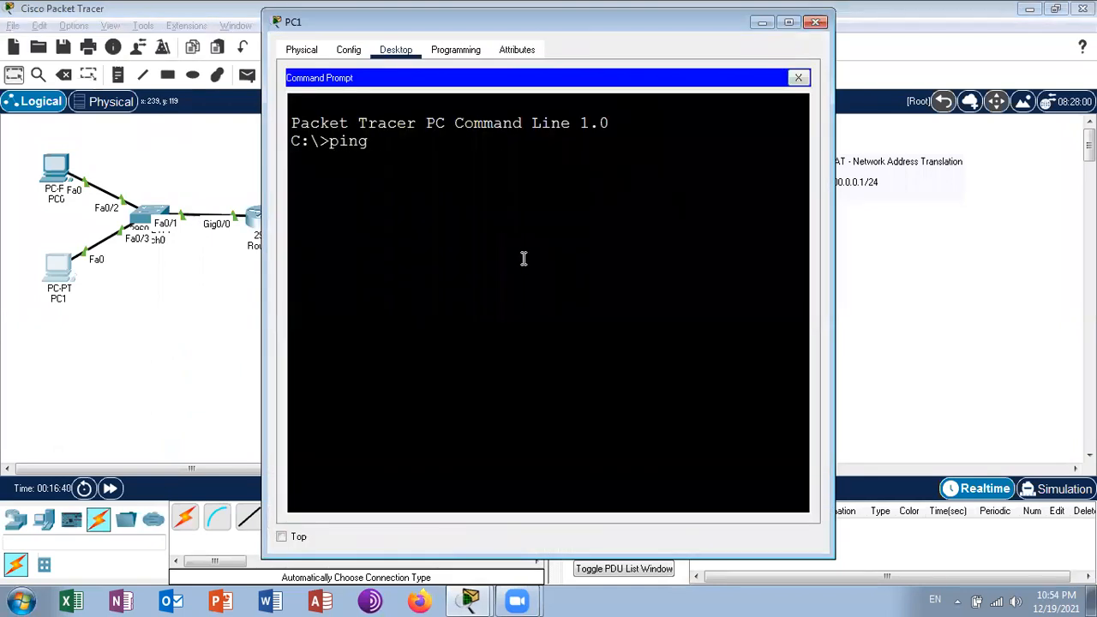
type(" 170.0.0.2")
key("BackSpace")
key("BackSpace")
key("BackSpace")
key("BackSpace")
key("BackSpace")
type("1.1.2")
key("Return")
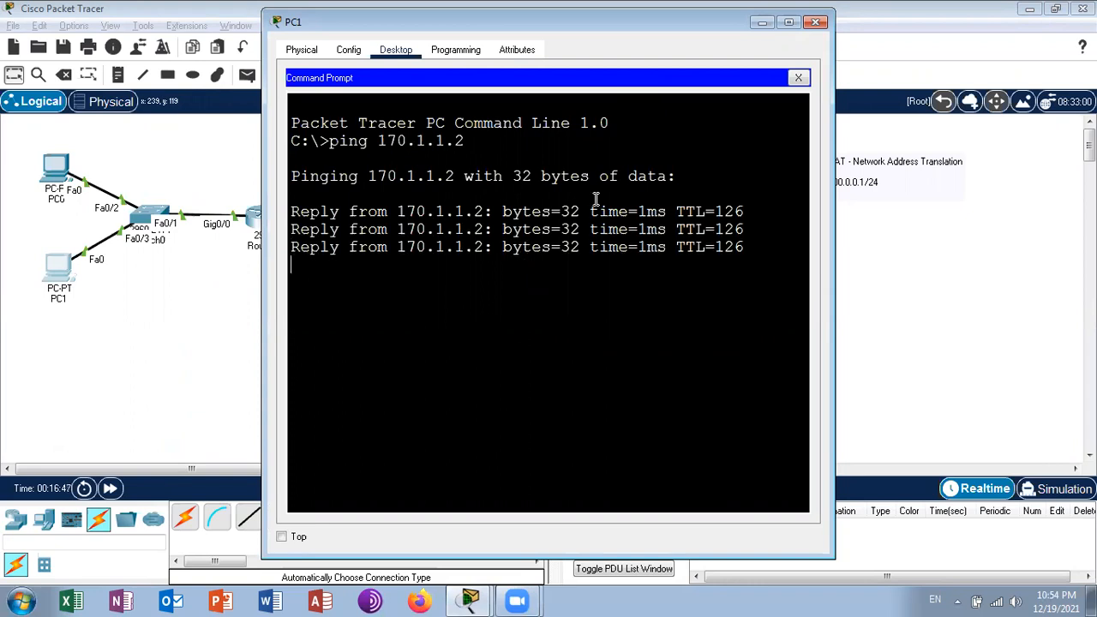
left_click(815, 22)
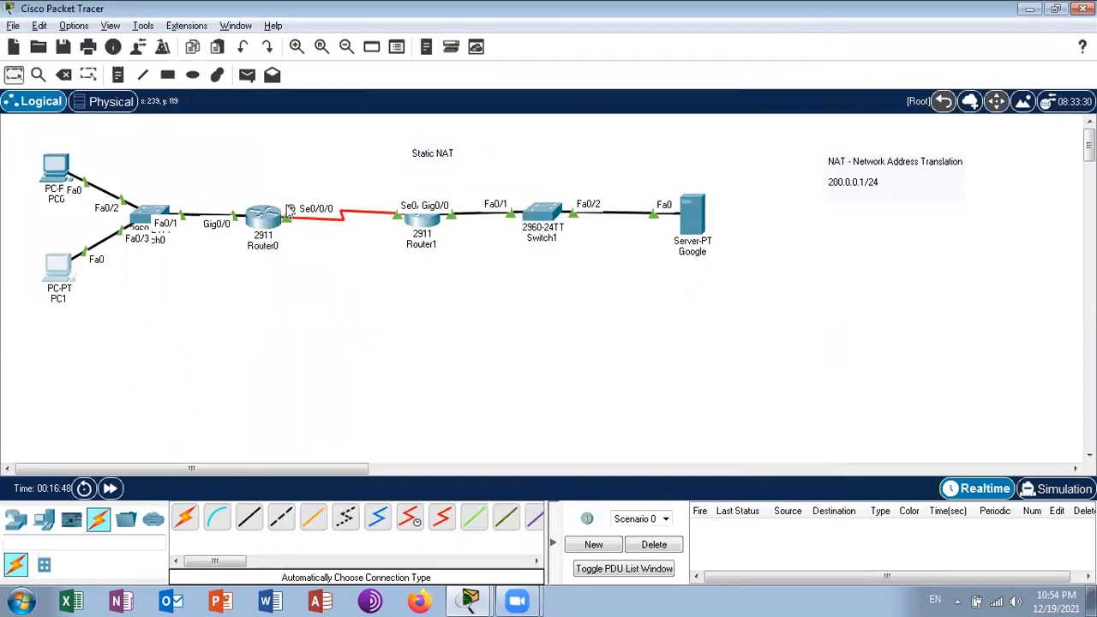
- Review the NAT debug messages on Router0, and turn debugging off with no debug ip nat
left_click(263, 216)
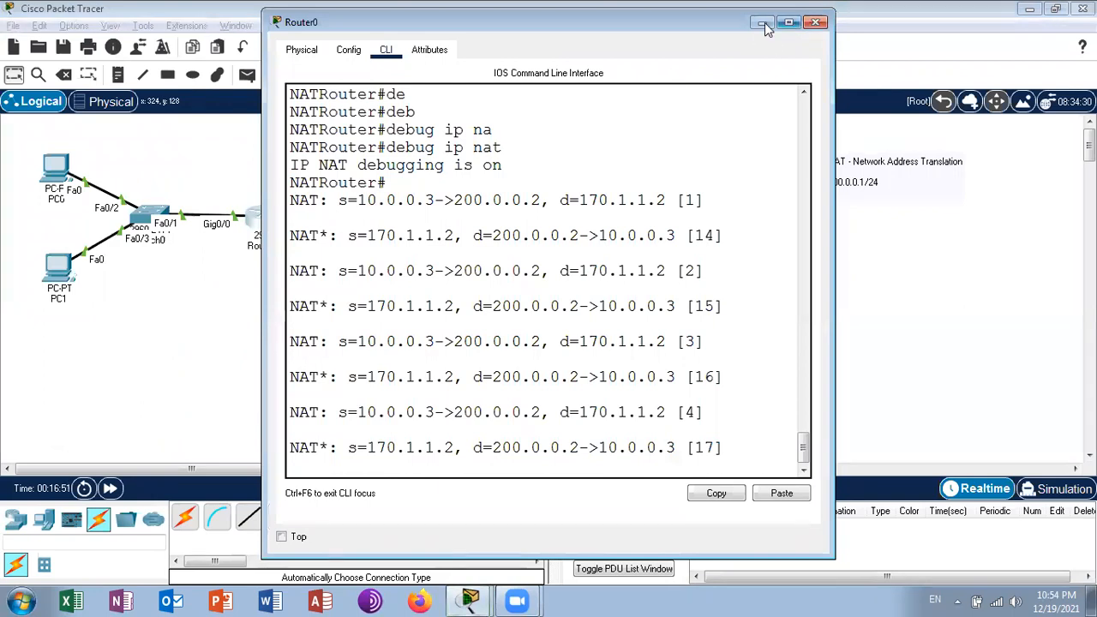
left_click(789, 22)
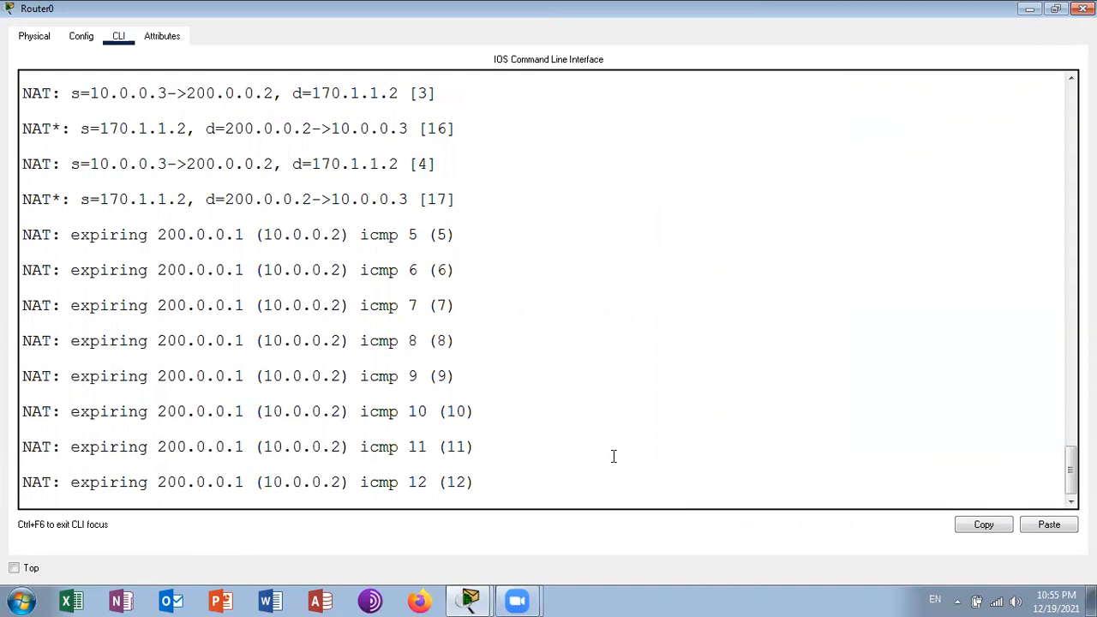
key("Return")
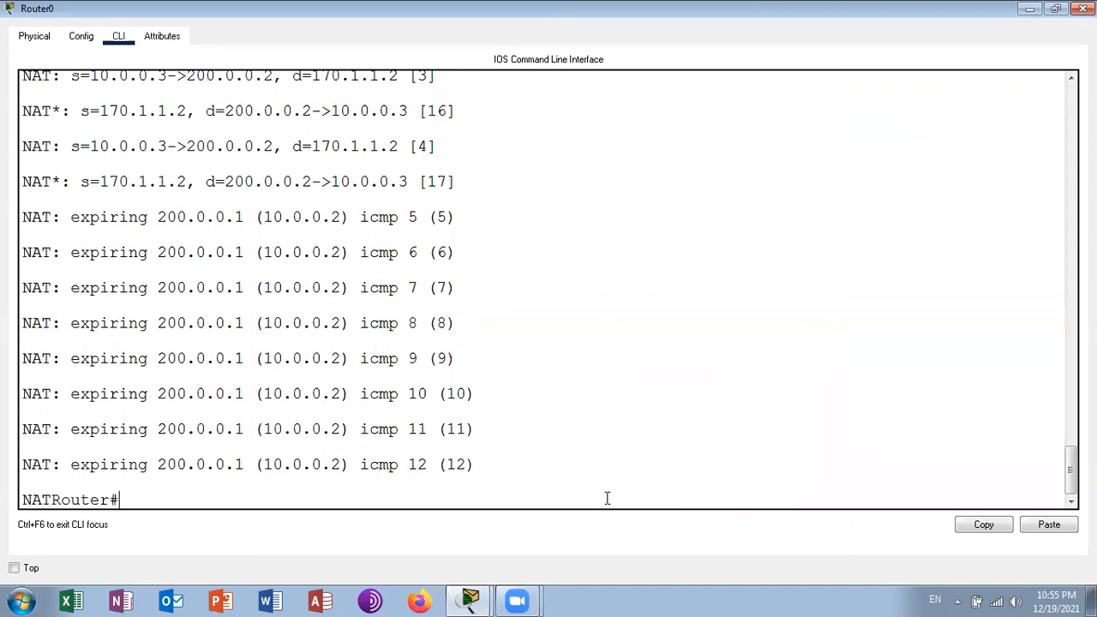
key("Return")
key("Return")
type("no debug ip")
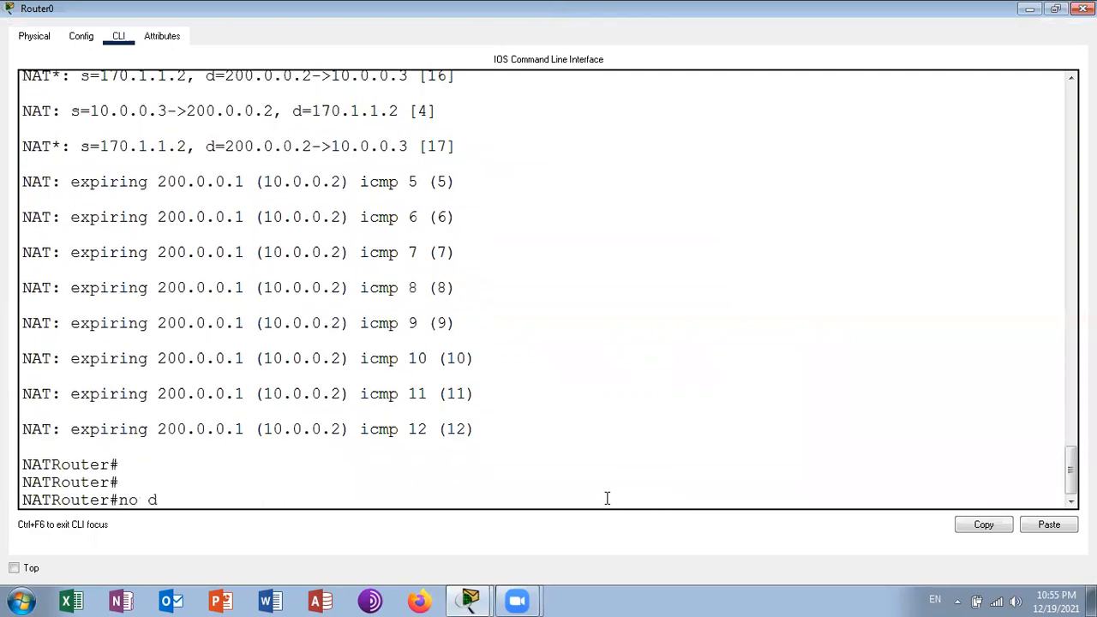
key("Tab")
type("ip na")
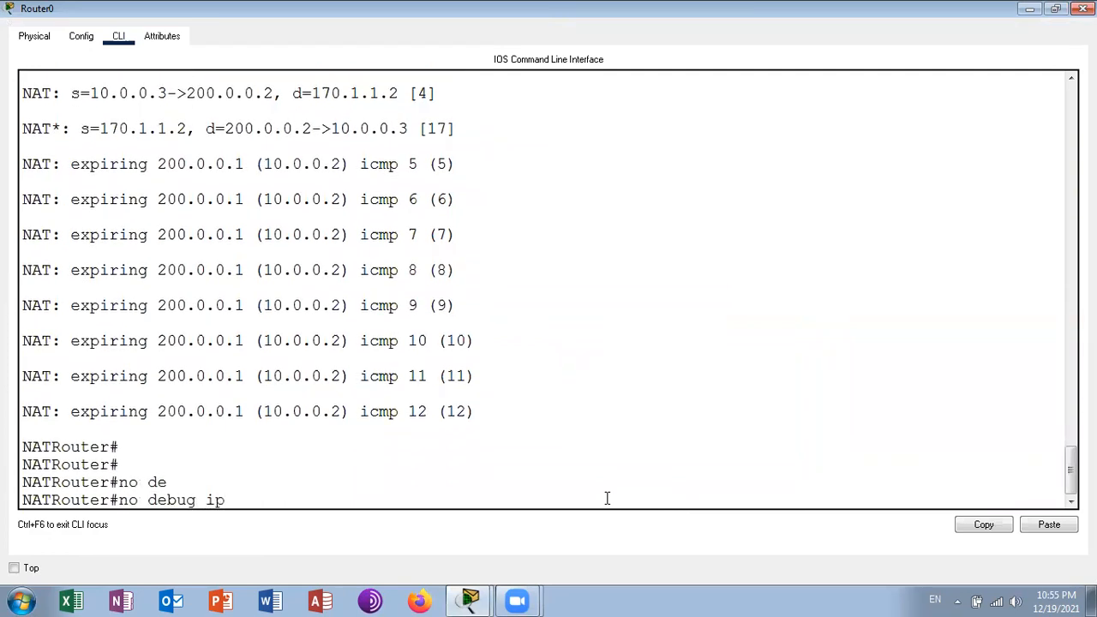
key("Tab")
key("Return")
- Run sh ip nat translations on Router0 to inspect the entries from PC1's ping, and close the router window
type("sh ip na")
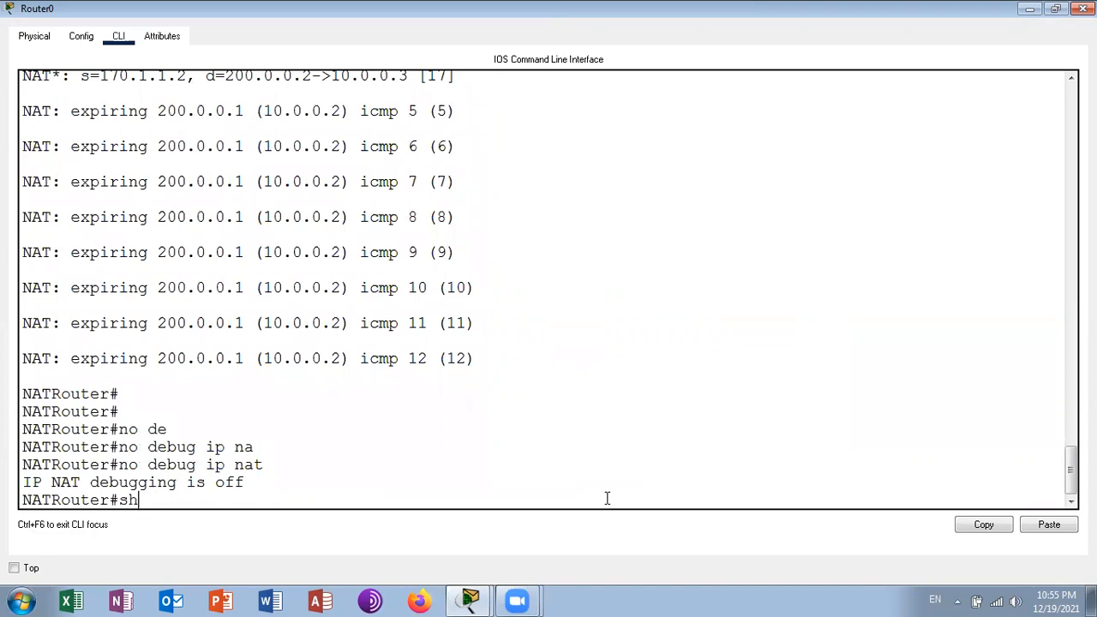
key("Tab")
type("tr")
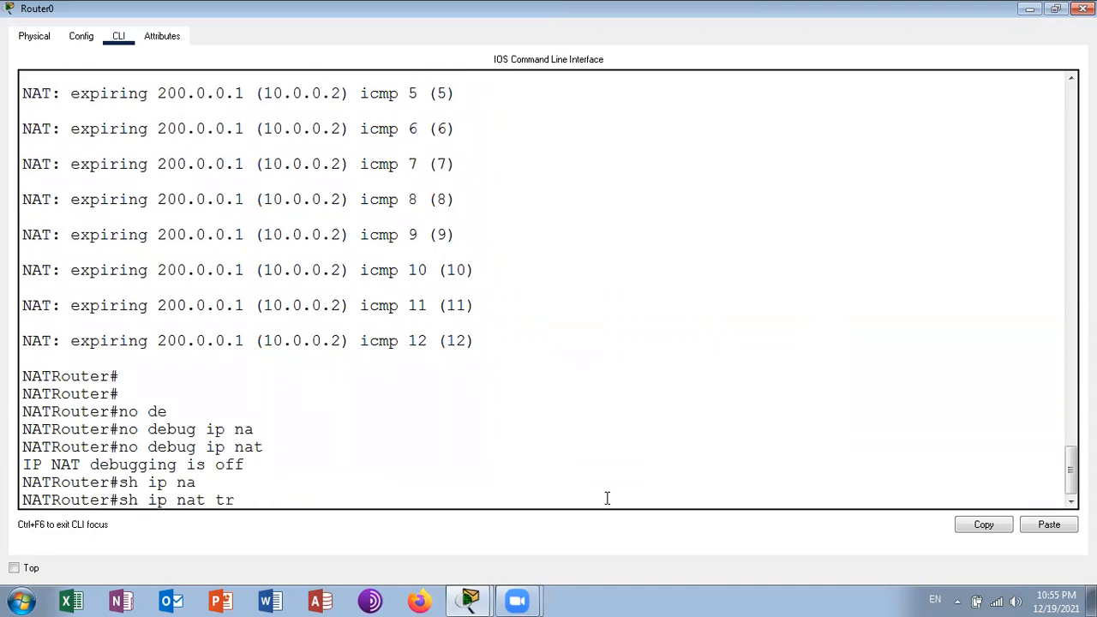
key("Tab")
key("Return")
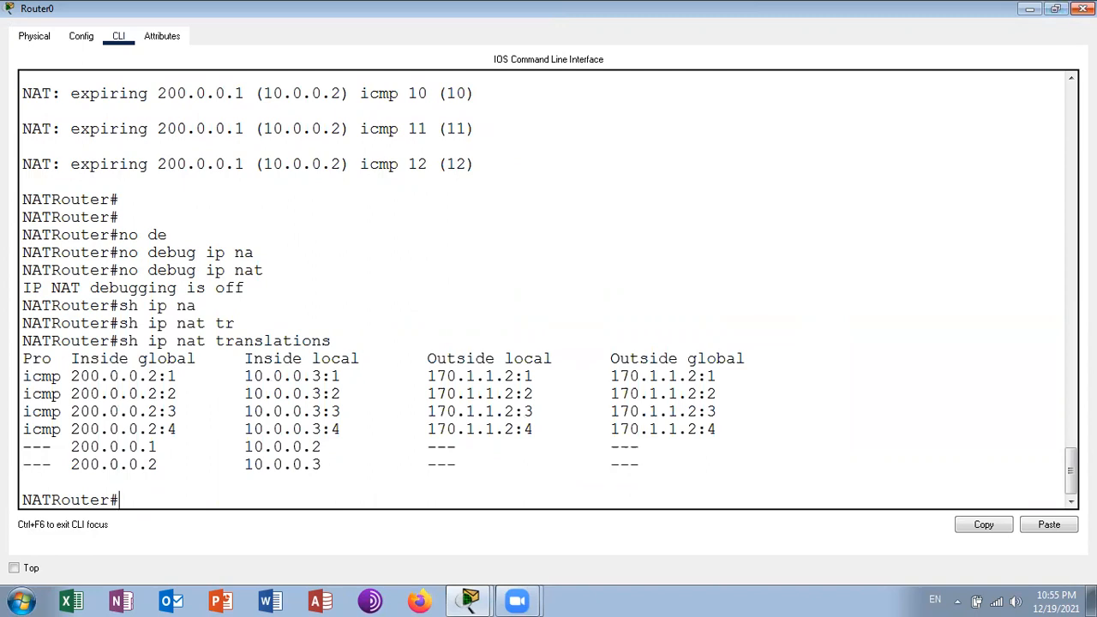
left_click(1084, 9)
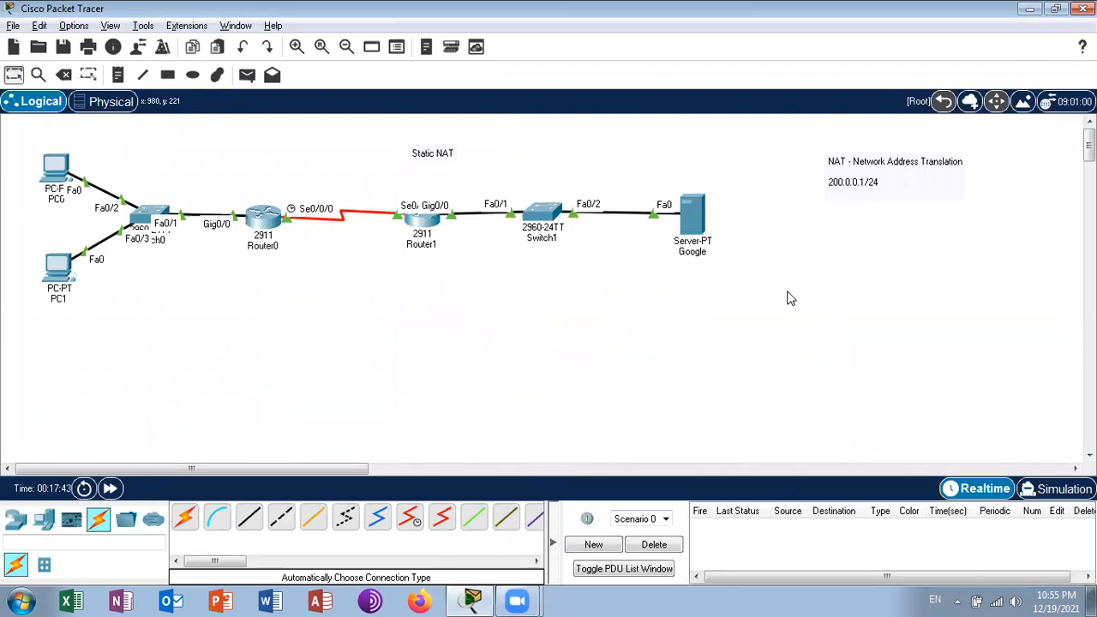
- Open the Google server's Command Prompt and ping PC1's public address 200.0.0.2
left_click(693, 228)
left_click(447, 50)
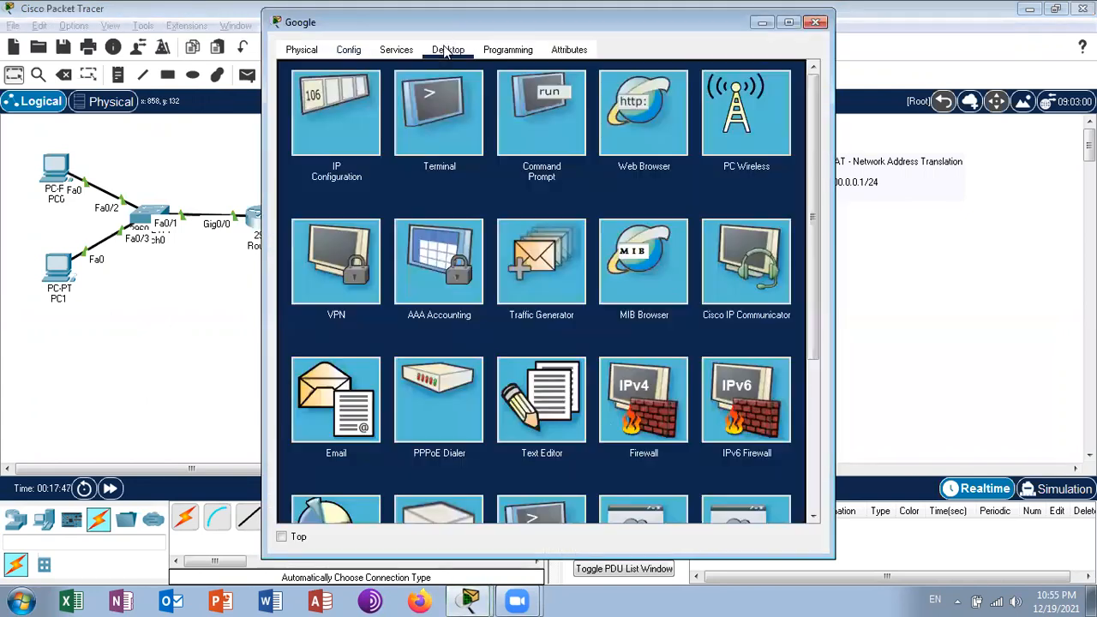
left_click(526, 116)
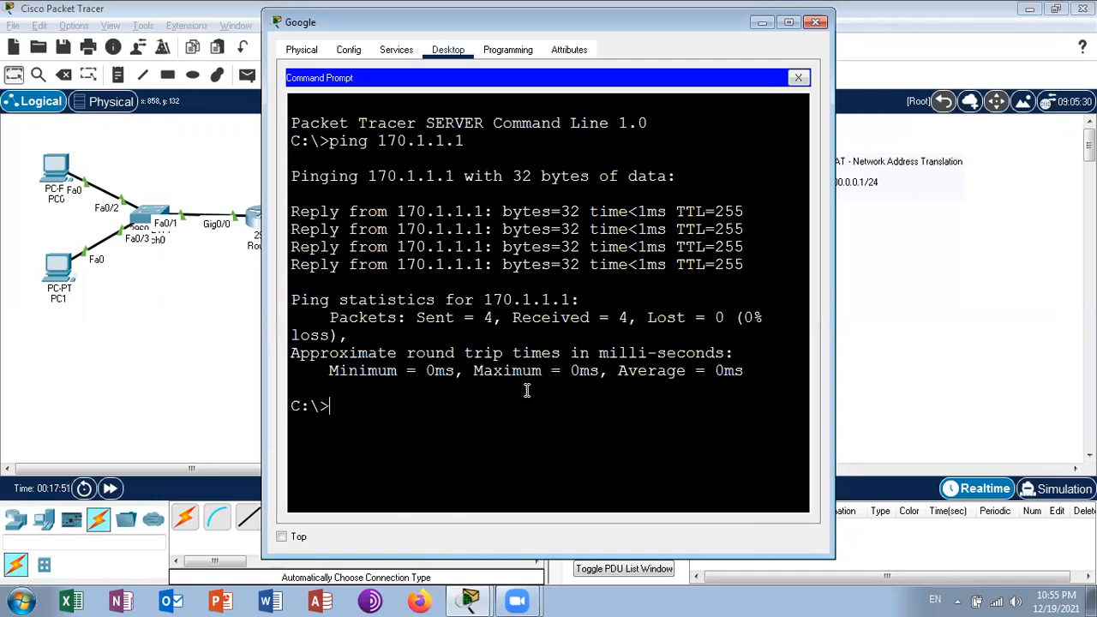
type("ping 200.0.0.2")
key("Return")
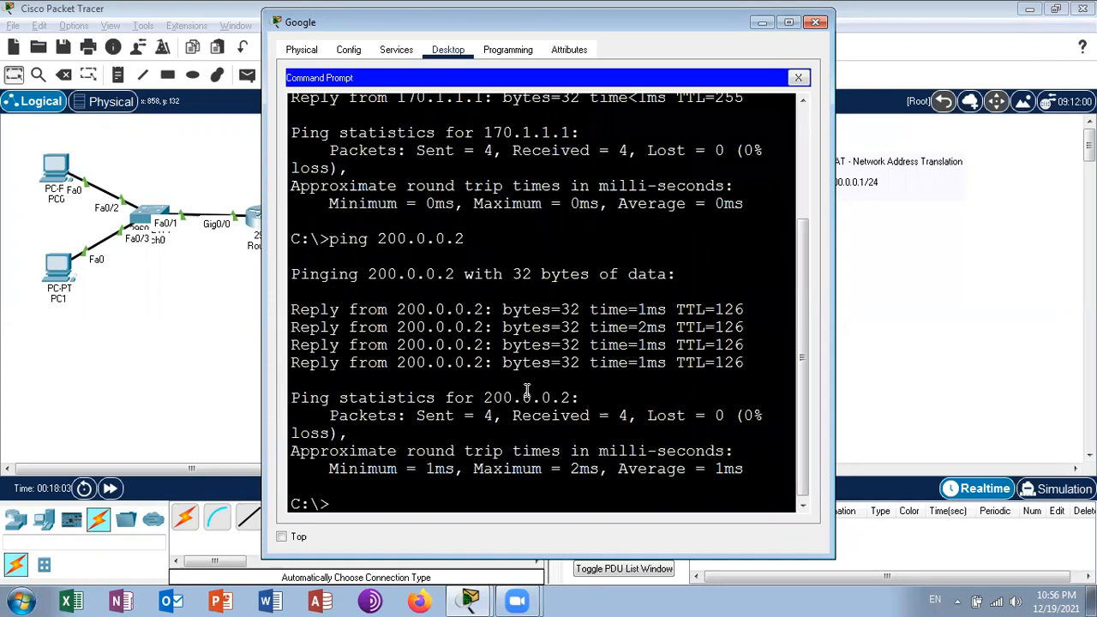
- Trace the route from the Google server to 200.0.0.2 with tracert
type("tracert 200.0.0.2")
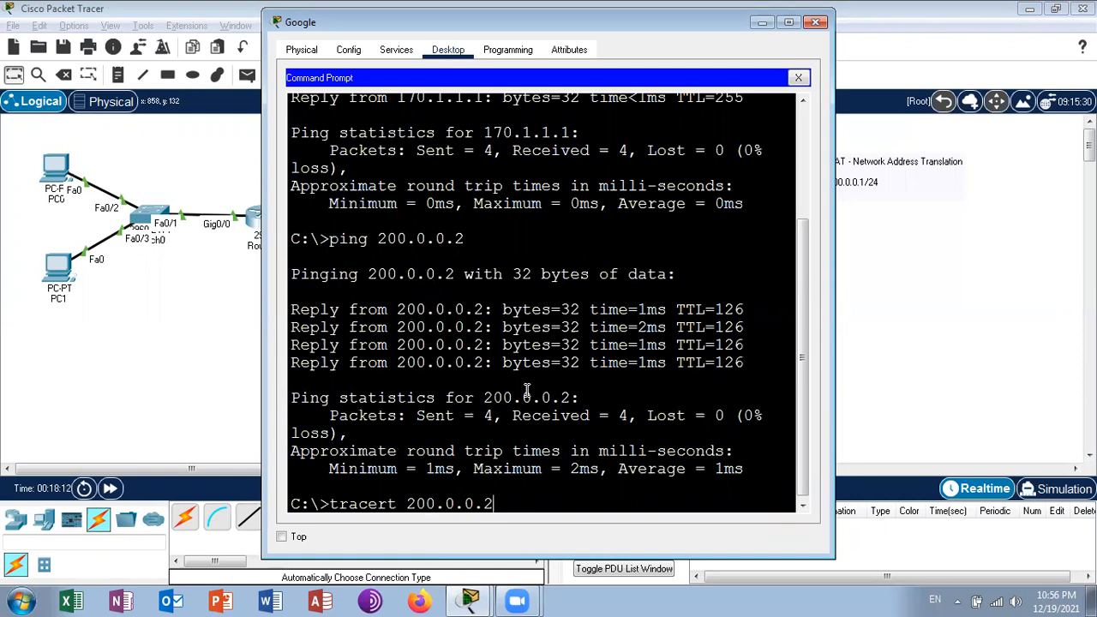
key("Return")
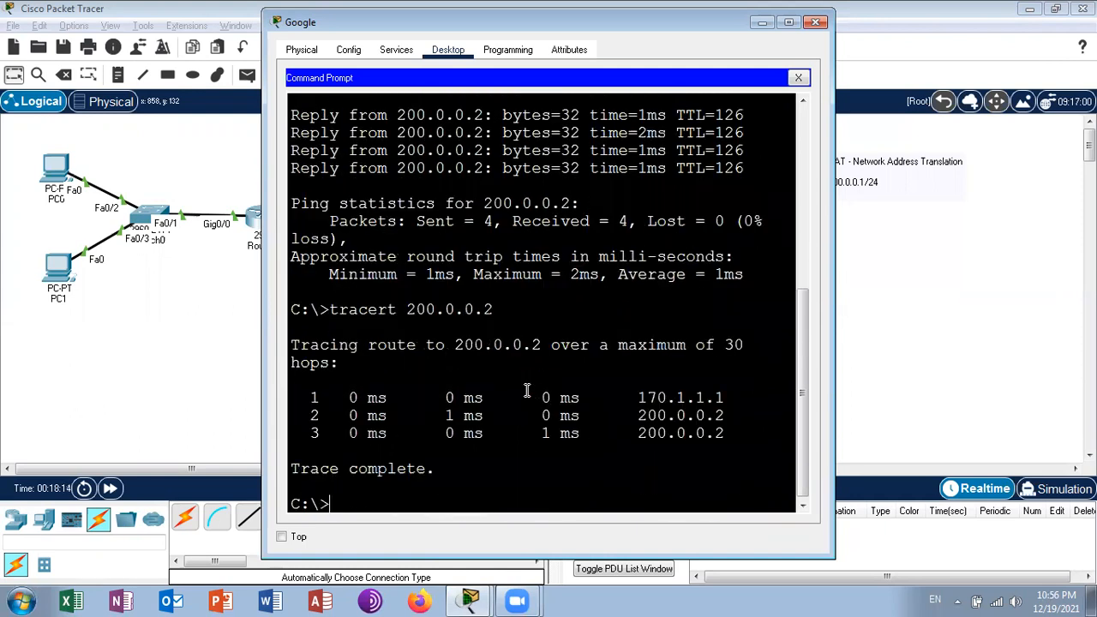